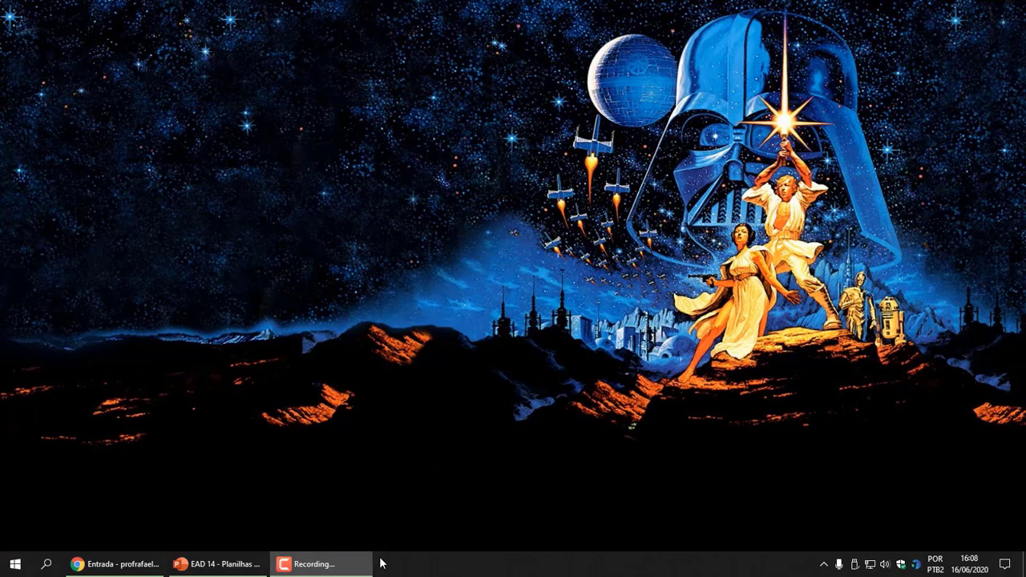
- Switch to the Chrome browser, go from Gmail to Google Drive and open the Documentos folder
{"action": "left_click", "coordinate": [145, 566]}
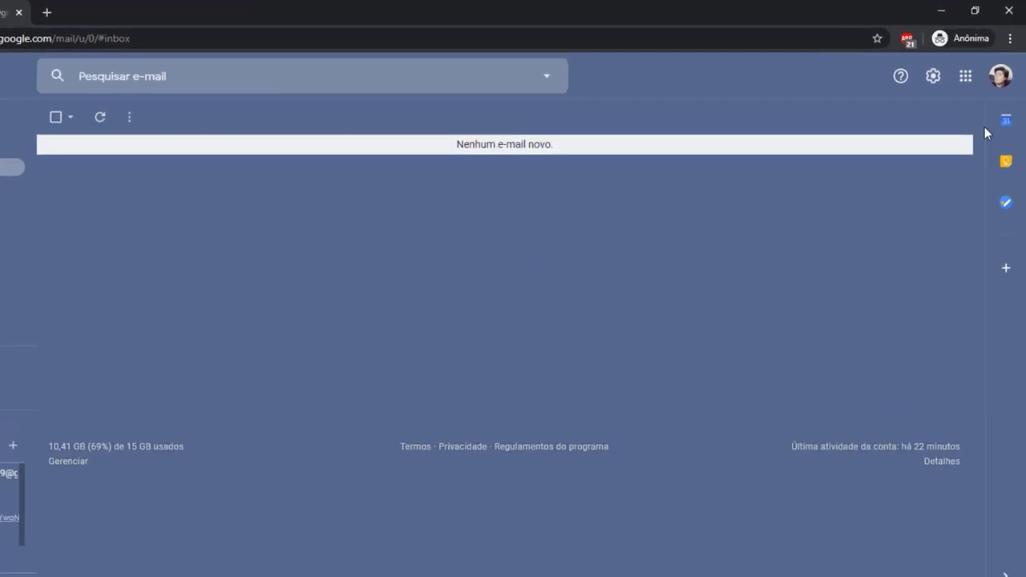
{"action": "left_click", "coordinate": [932, 122]}
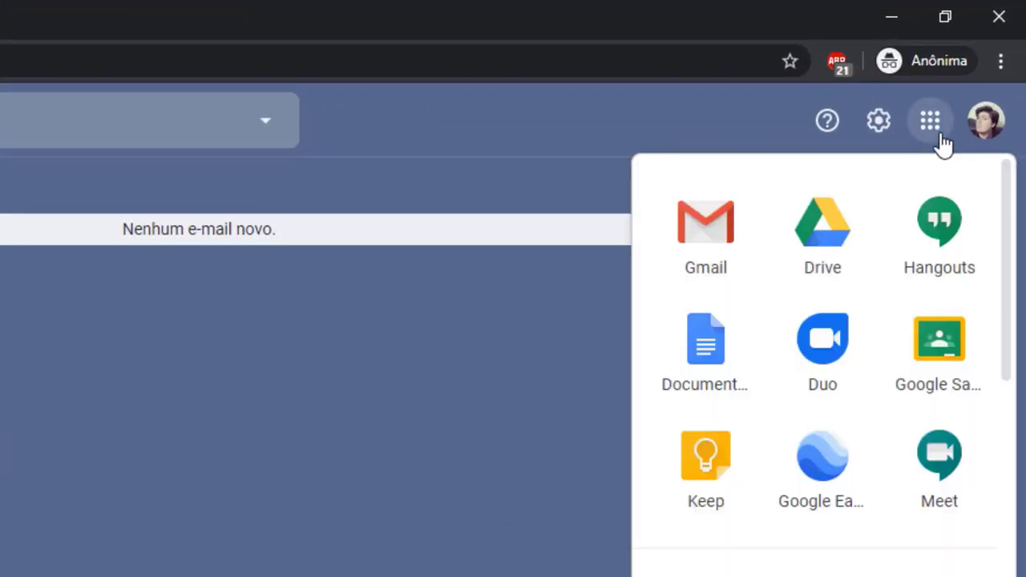
{"action": "left_click", "coordinate": [832, 229]}
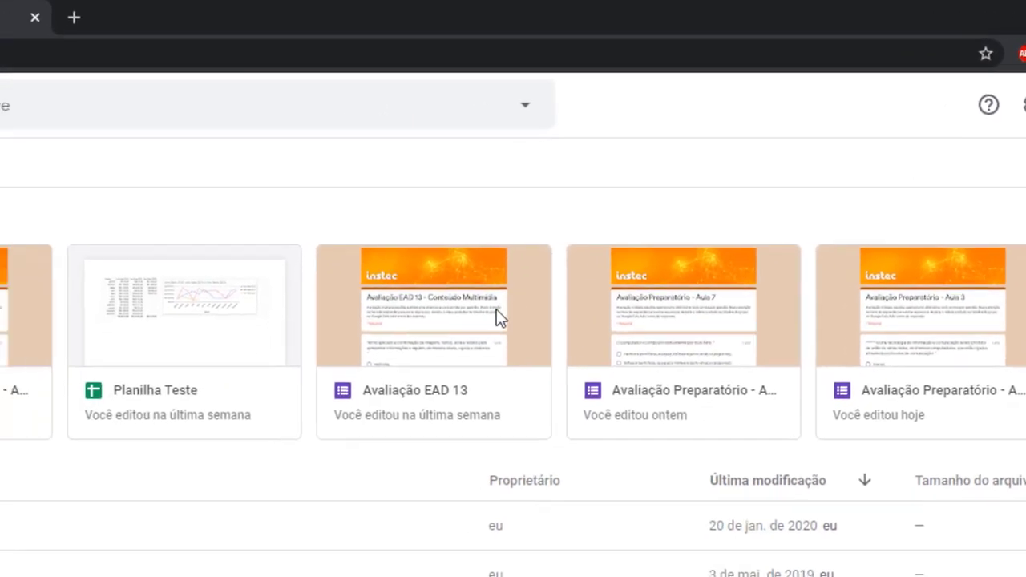
{"action": "left_click", "coordinate": [321, 486]}
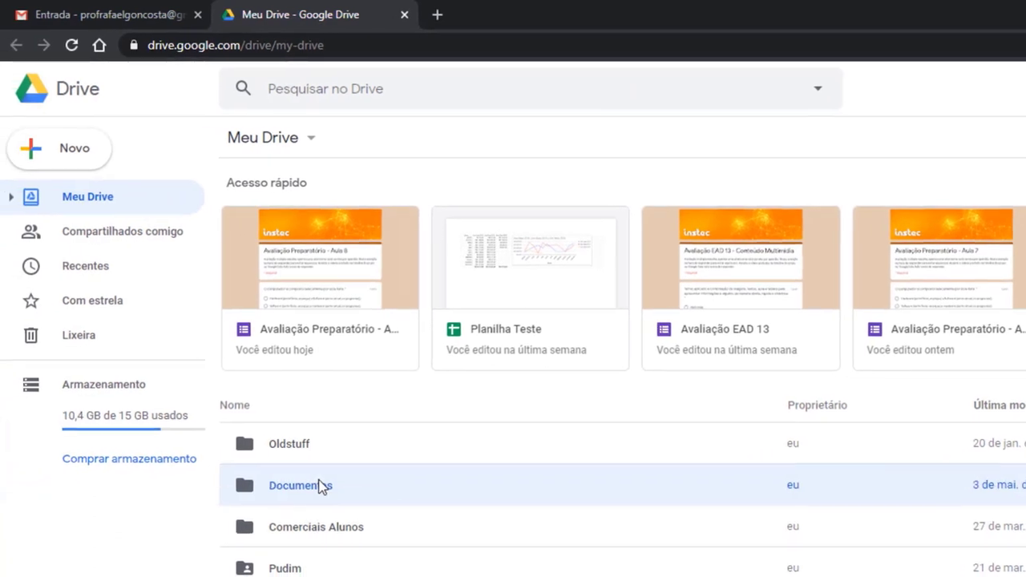
{"action": "double_click", "coordinate": [320, 486]}
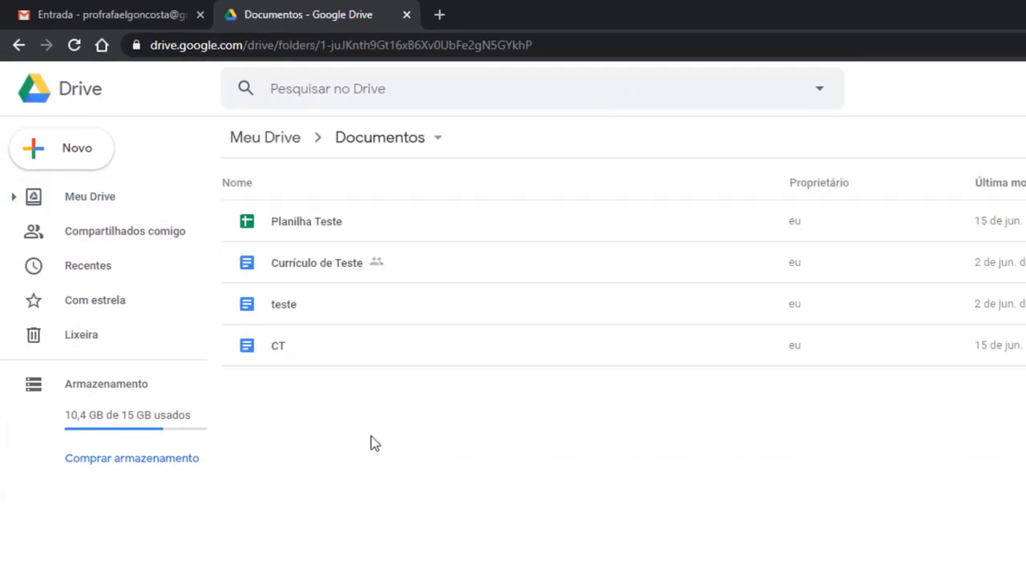
- Create a new blank Google Sheets spreadsheet in the Documentos folder
{"action": "left_click", "coordinate": [72, 159]}
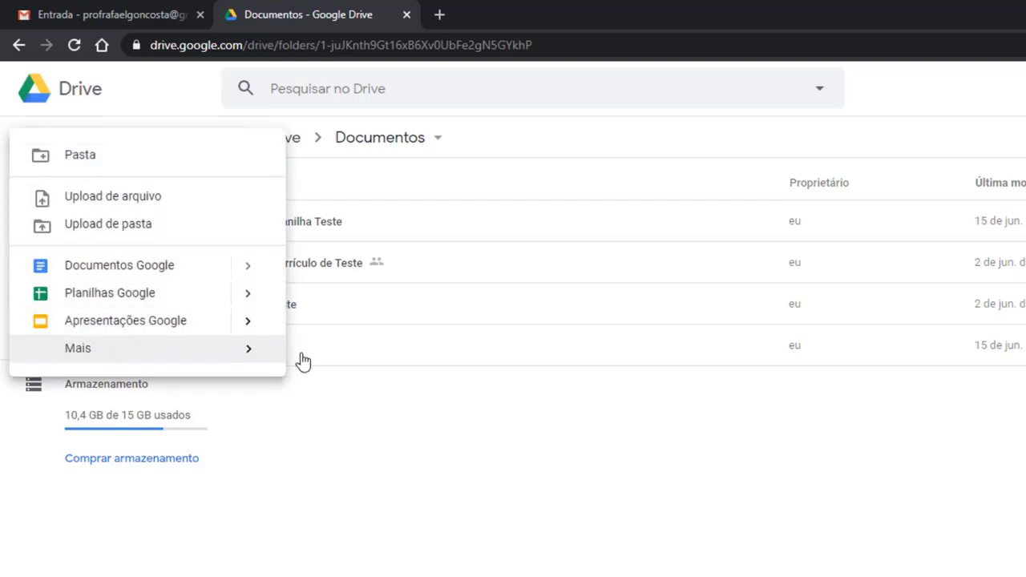
{"action": "left_click", "coordinate": [358, 429]}
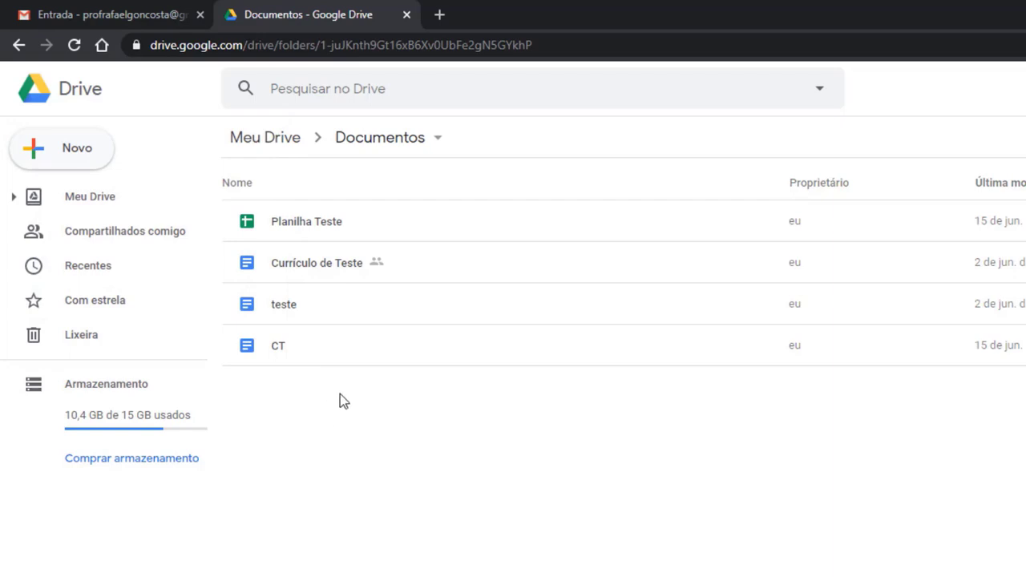
{"action": "right_click", "coordinate": [340, 394]}
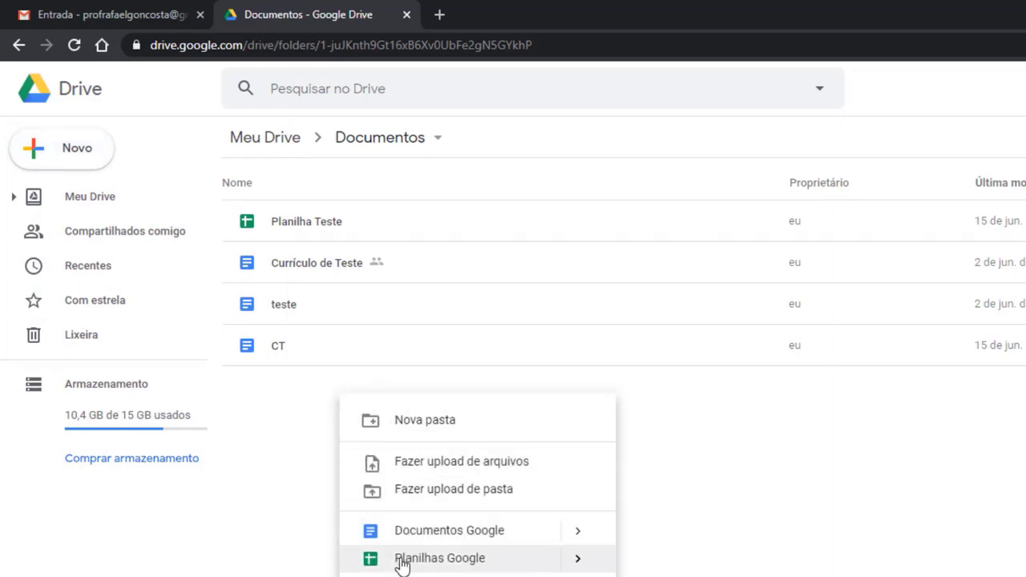
{"action": "left_click", "coordinate": [459, 567]}
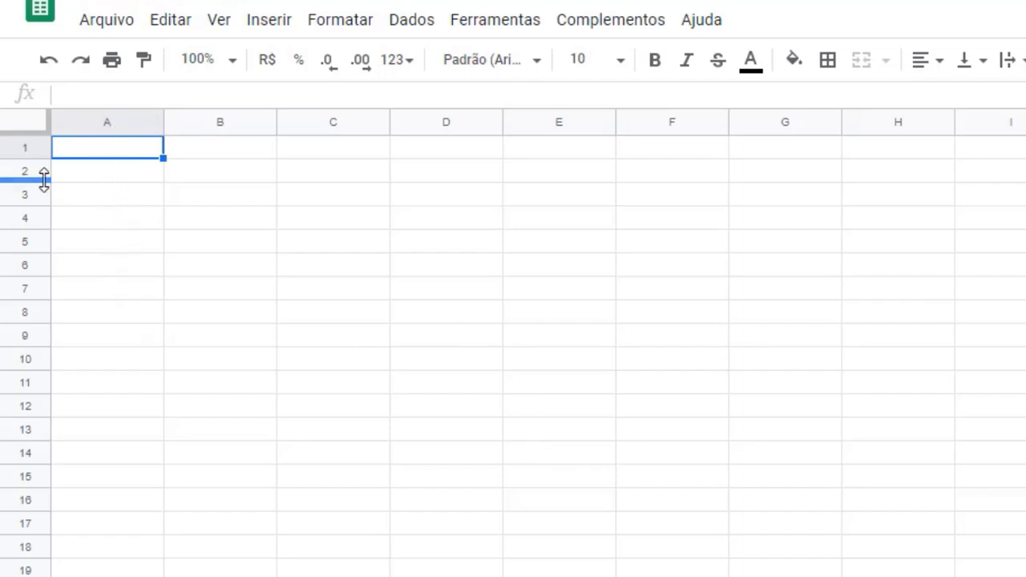
{"action": "left_click", "coordinate": [203, 171]}
{"action": "left_click", "coordinate": [280, 225]}
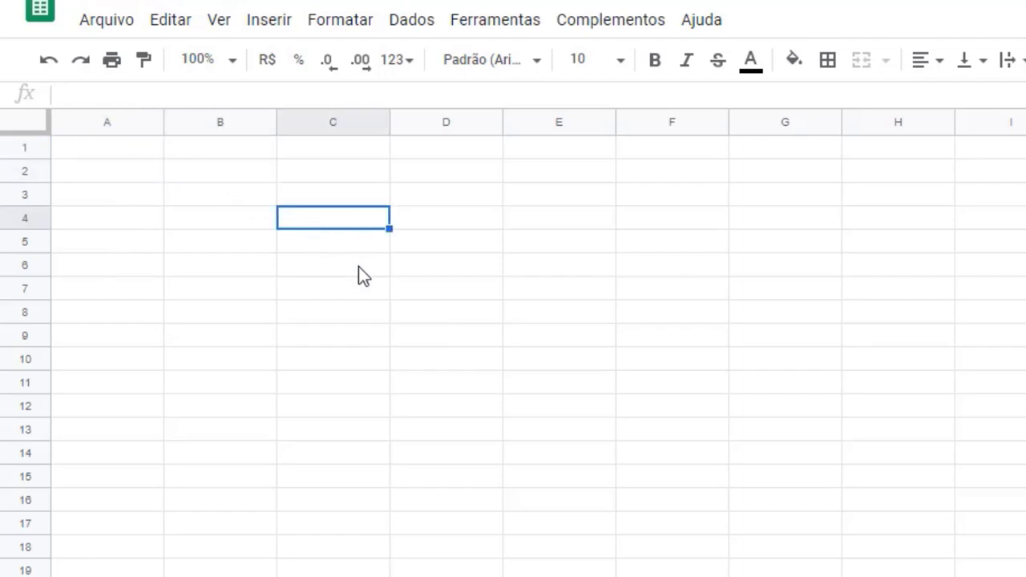
{"action": "left_click", "coordinate": [357, 269]}
{"action": "left_click", "coordinate": [268, 289]}
{"action": "left_click", "coordinate": [144, 199]}
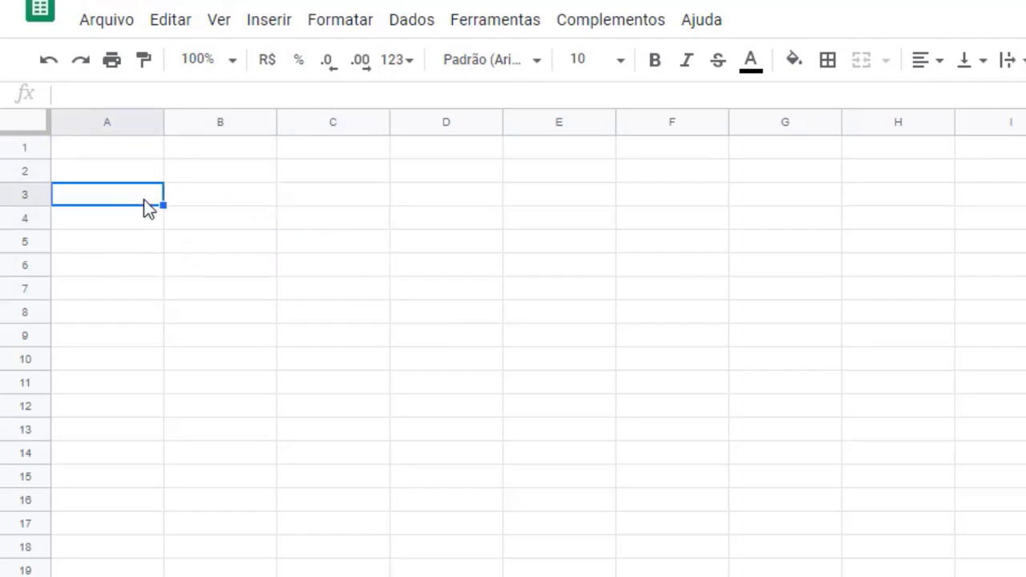
{"action": "left_click", "coordinate": [282, 177]}
{"action": "left_click", "coordinate": [329, 269]}
{"action": "left_click", "coordinate": [285, 313]}
{"action": "left_click", "coordinate": [206, 290]}
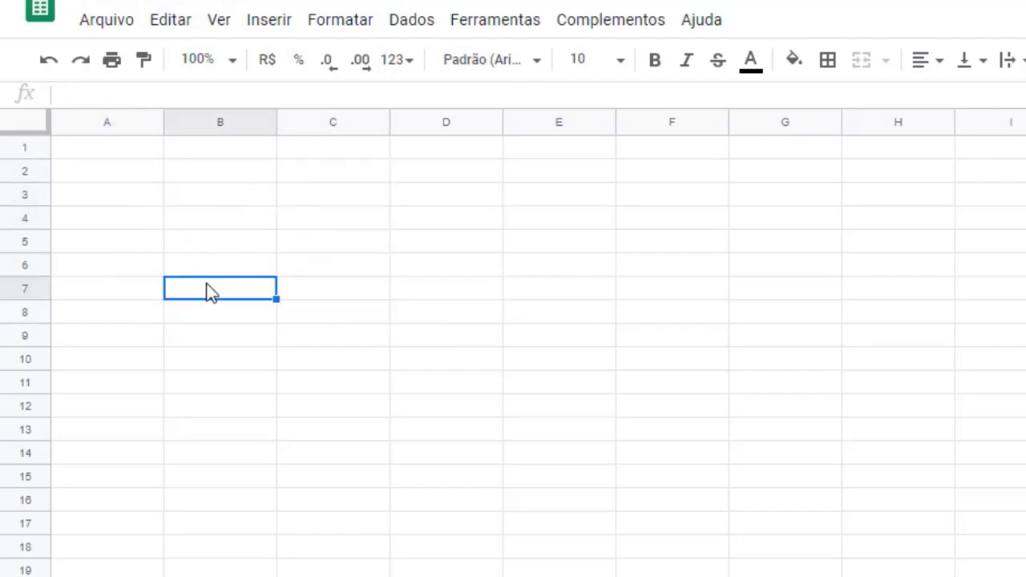
{"action": "left_click", "coordinate": [146, 196]}
- Enter the title "Planilha de Vendas" in cell A1
{"action": "left_click", "coordinate": [134, 149]}
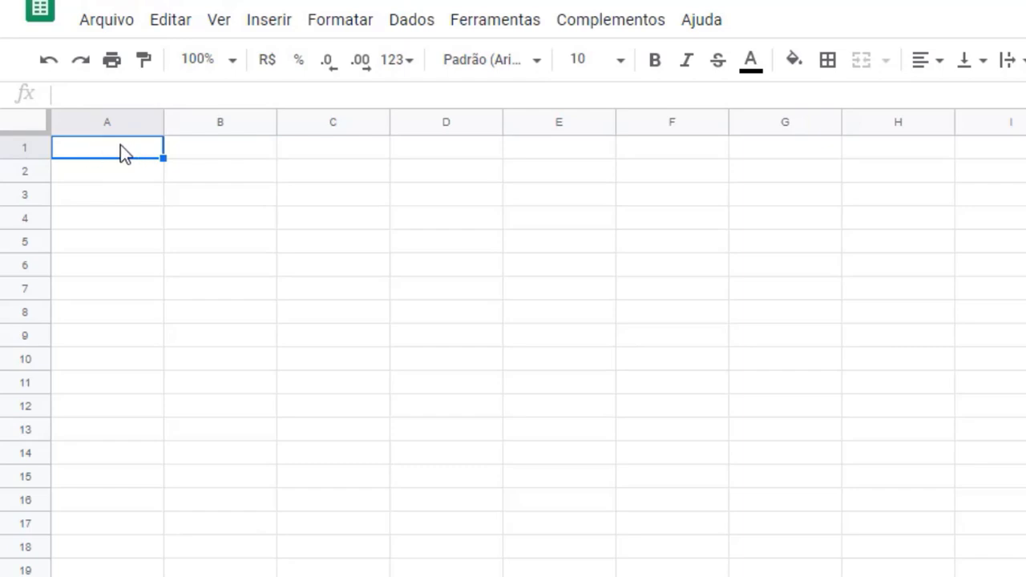
{"action": "double_click", "coordinate": [121, 148]}
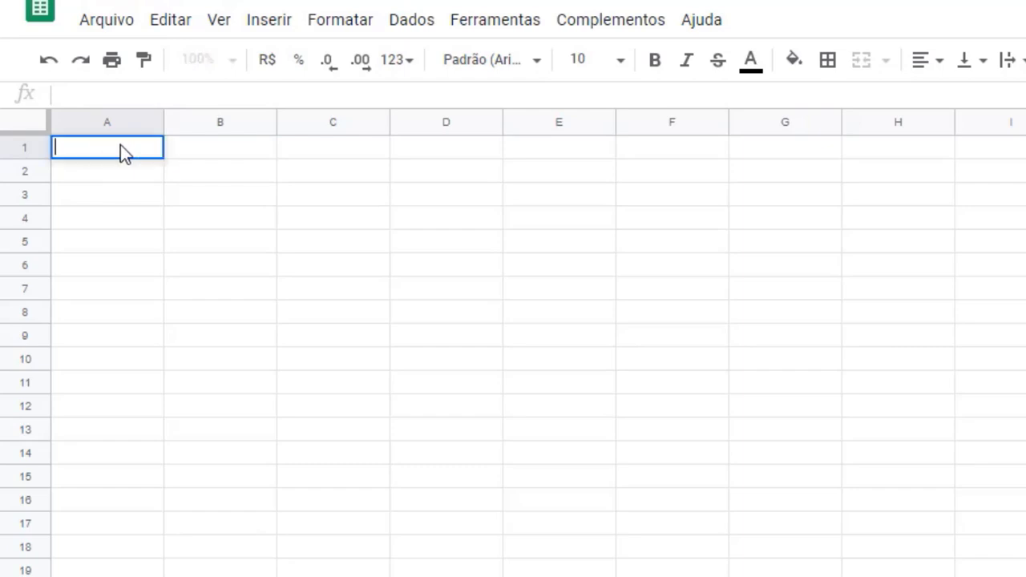
{"action": "type", "text": "Planilha de"}
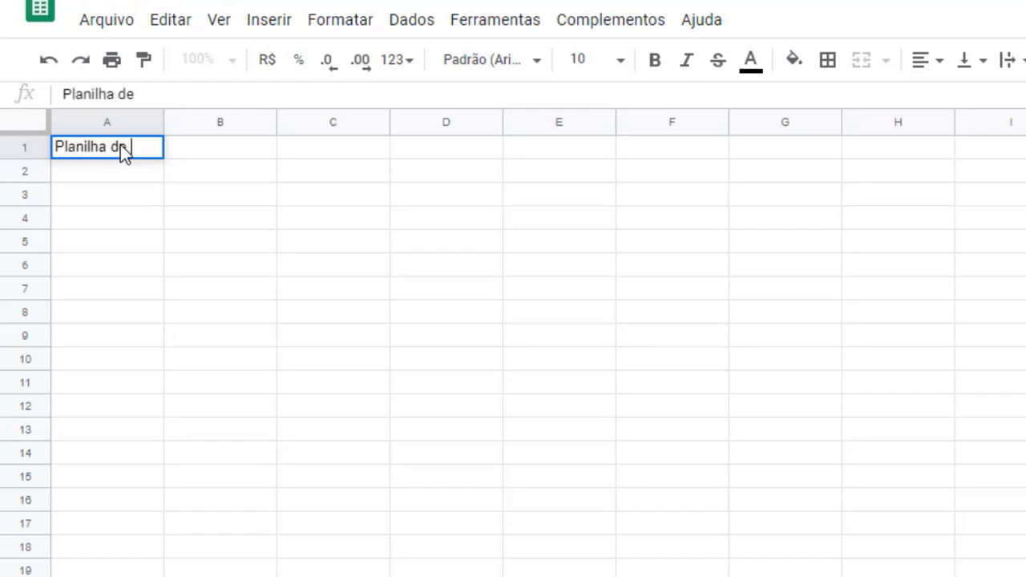
{"action": "type", "text": " Vendas"}
{"action": "key", "text": "Return"}
- Enter the column headers "Meses", "Ano Base 2018" and "Ano Base 2019" in cells A2 to C2
{"action": "type", "text": "M"}
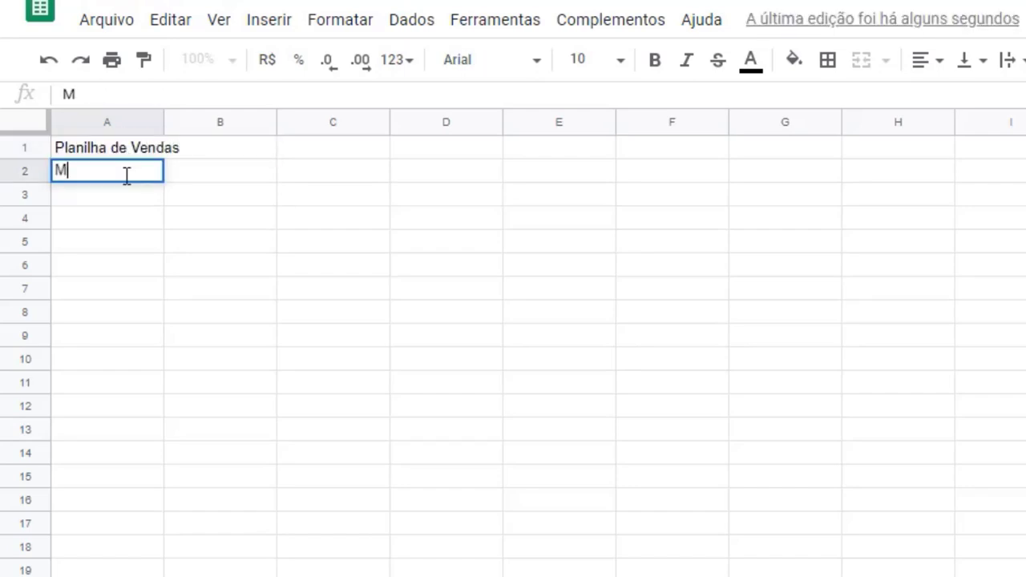
{"action": "type", "text": "eses"}
{"action": "left_click", "coordinate": [210, 176]}
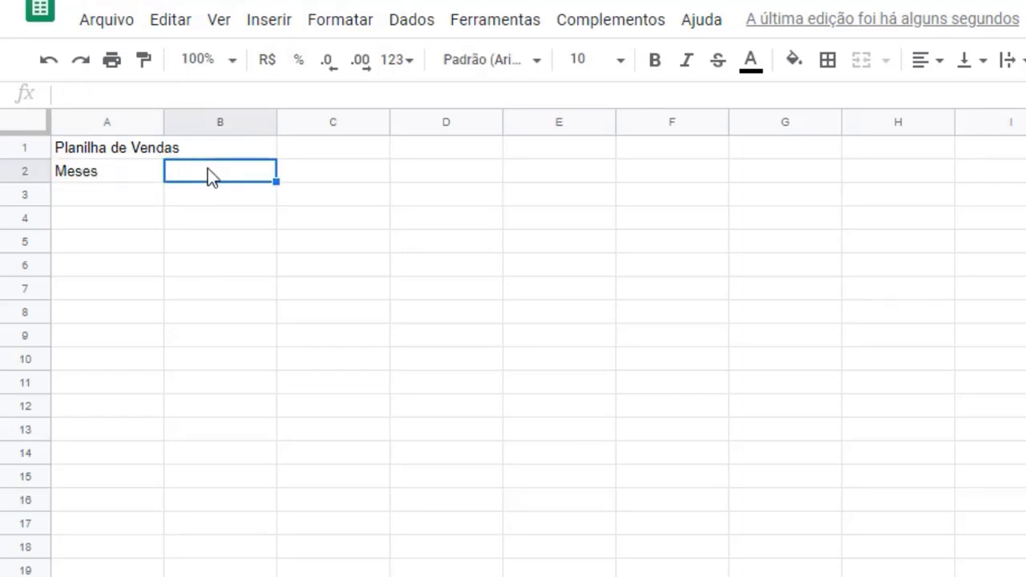
{"action": "type", "text": "Ano Base 20"}
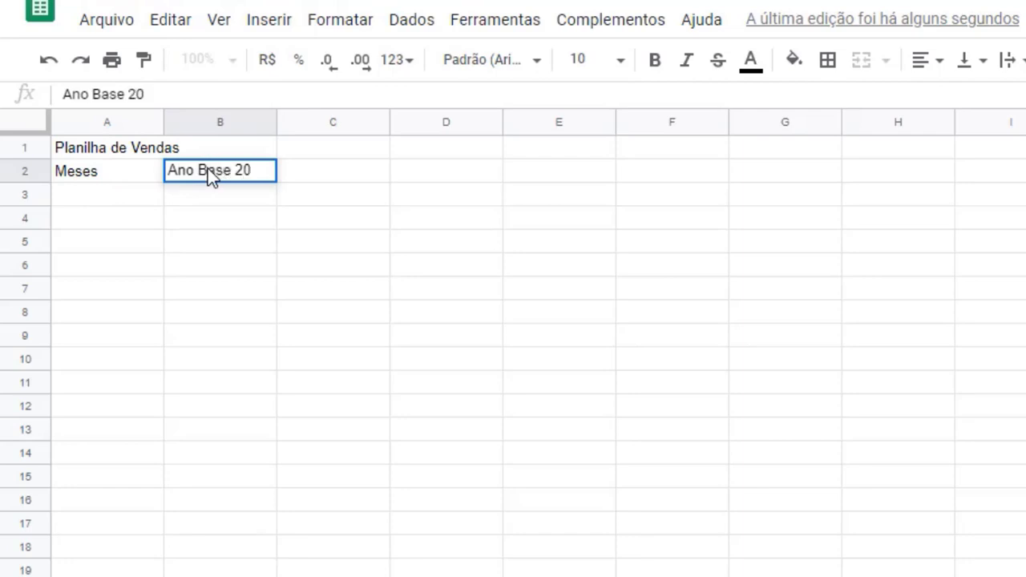
{"action": "type", "text": "18"}
{"action": "left_click", "coordinate": [333, 168]}
{"action": "type", "text": "An"}
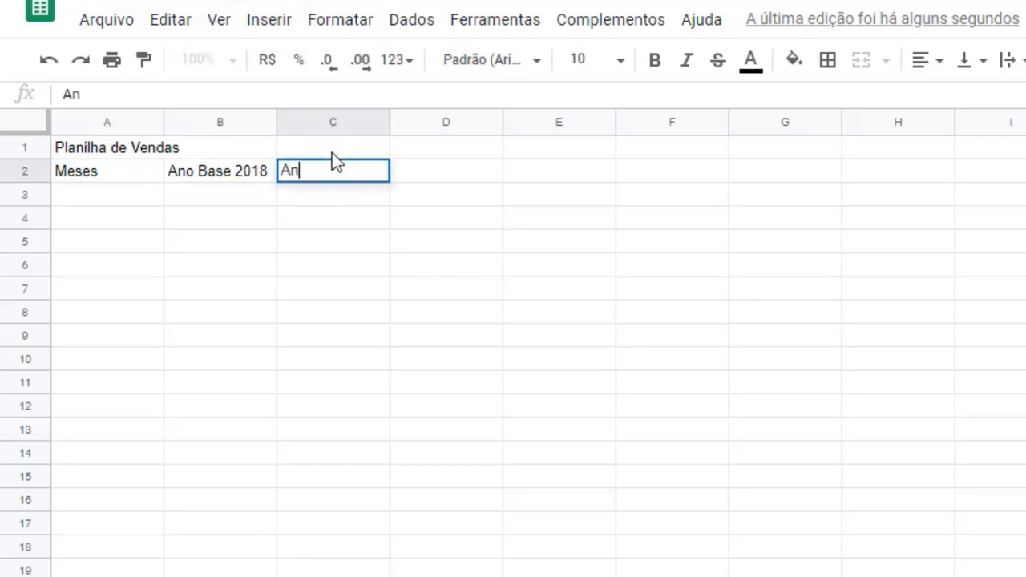
{"action": "type", "text": "o Base 2019"}
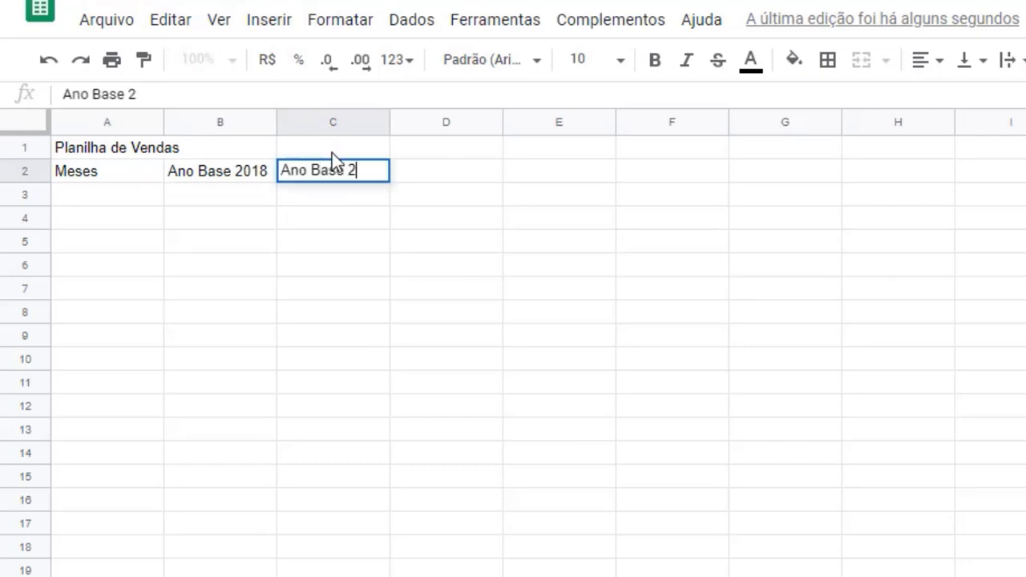
- Enter the first two months, "Janeiro" in A3 and "Fevereiro" in A4
{"action": "left_click", "coordinate": [123, 191]}
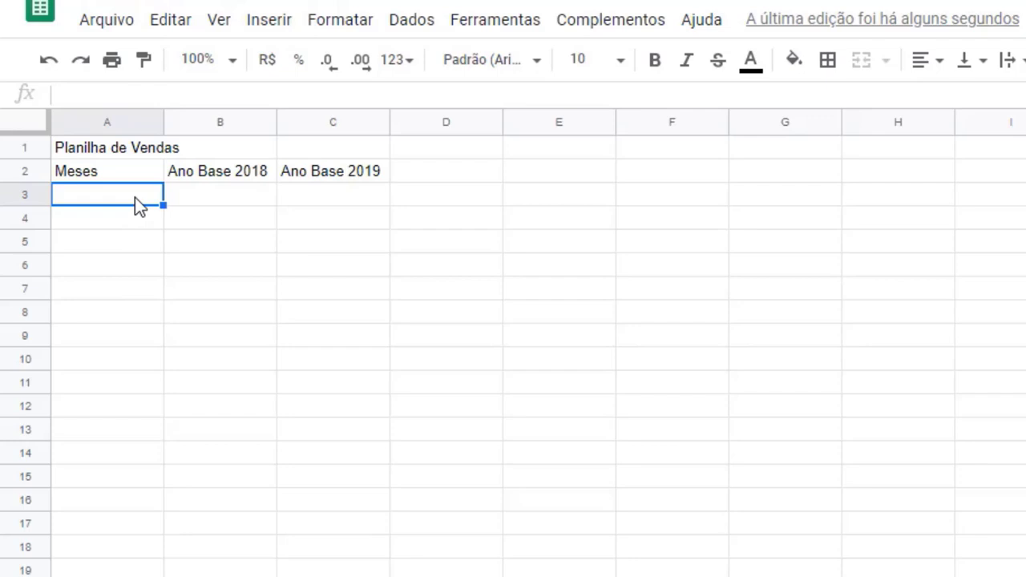
{"action": "type", "text": "Janeiro"}
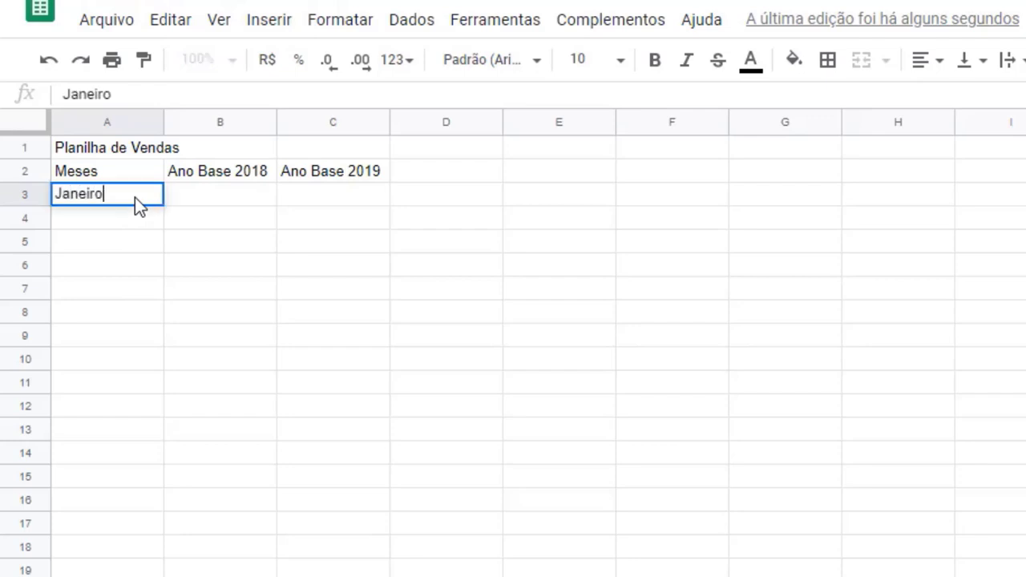
{"action": "key", "text": "Return"}
{"action": "type", "text": "Fevereiro"}
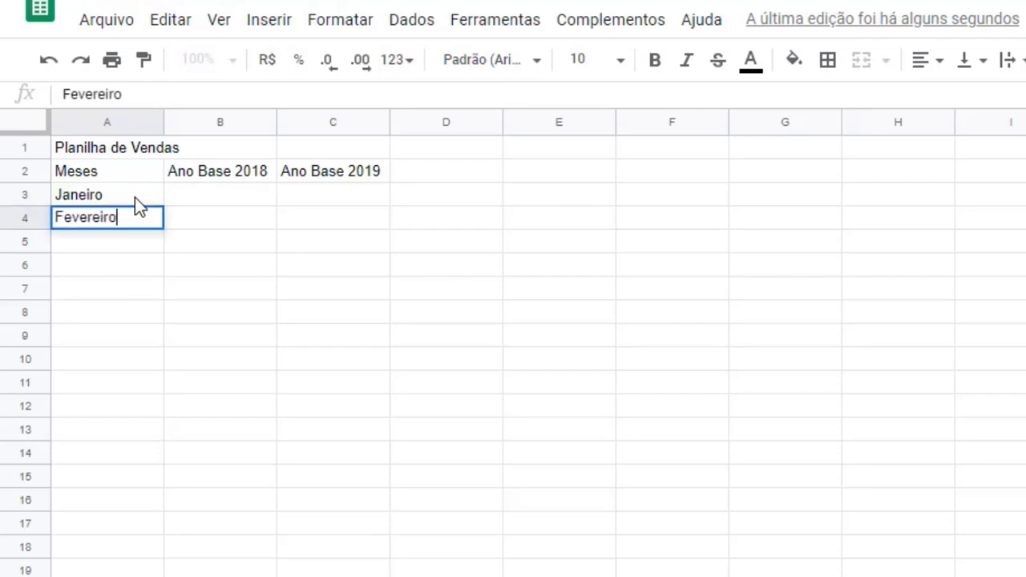
- Autofill the month series from Janeiro and Fevereiro in A3:A4 down column A to row 18
{"action": "left_click", "coordinate": [135, 178]}
{"action": "left_click", "coordinate": [132, 192]}
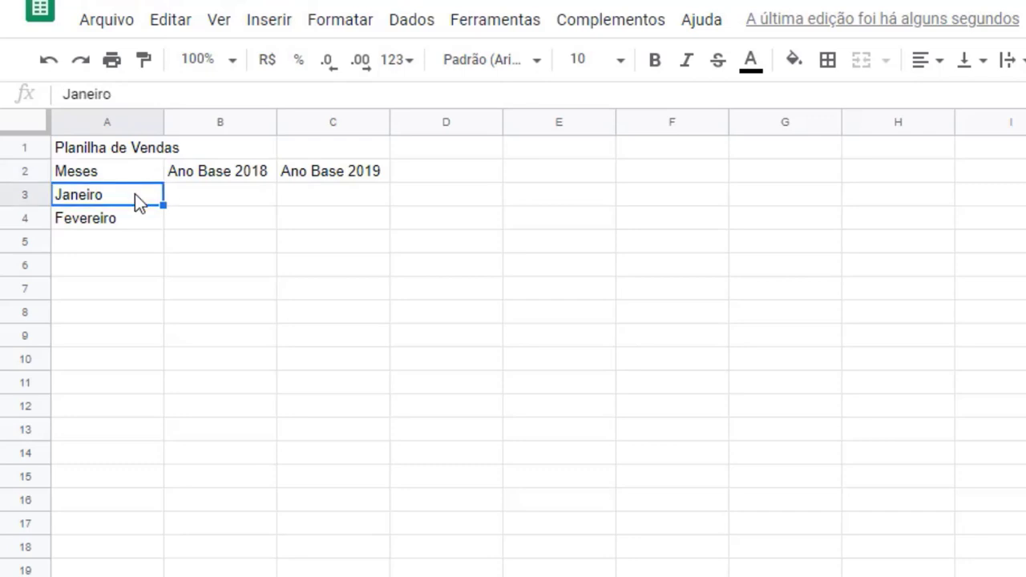
{"action": "left_click_drag", "start_coordinate": [135, 194], "coordinate": [141, 217]}
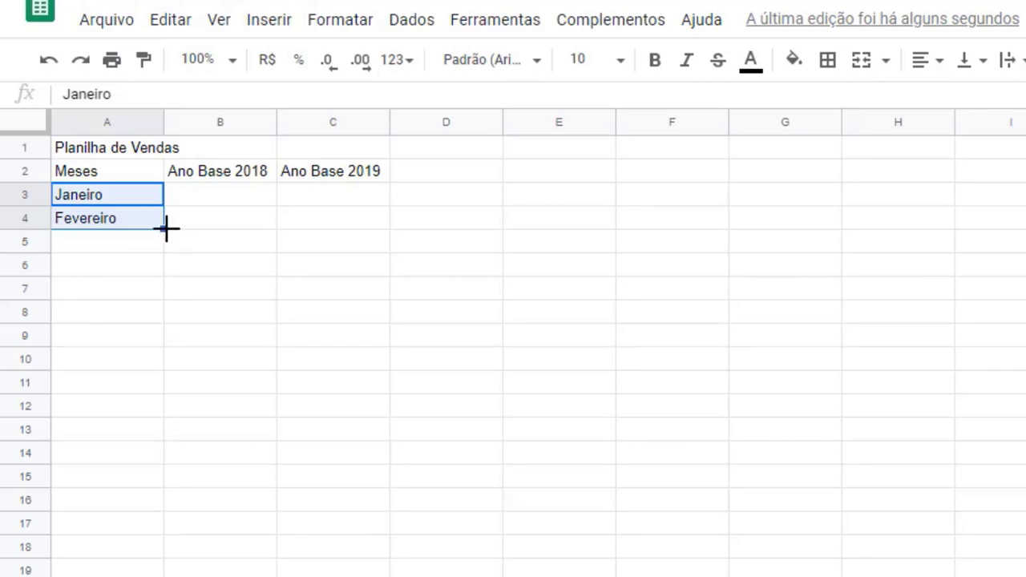
{"action": "left_click_drag", "start_coordinate": [163, 229], "coordinate": [154, 550]}
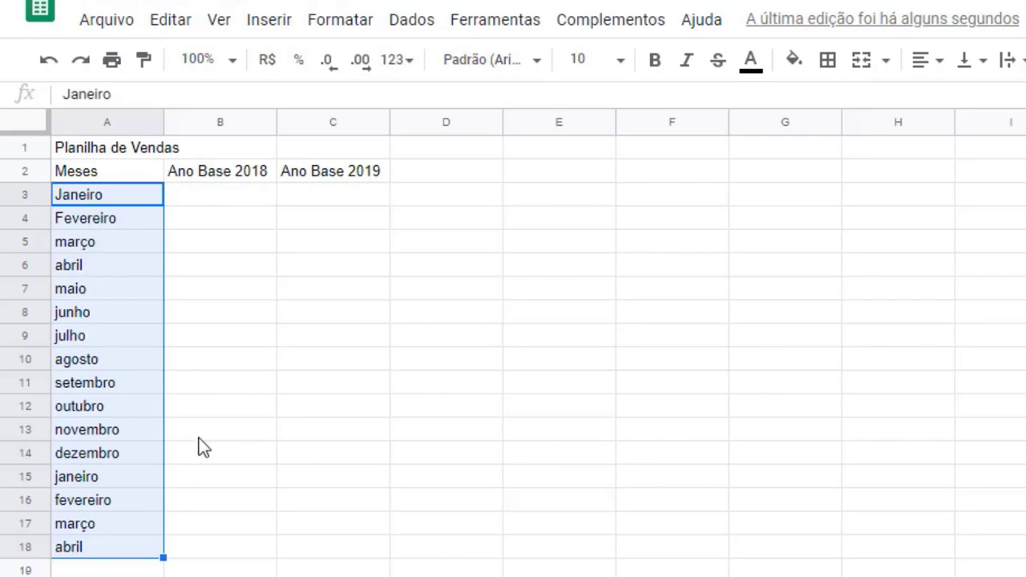
- Delete rows 15 to 18, which hold the surplus months after dezembro
{"action": "left_click", "coordinate": [72, 477]}
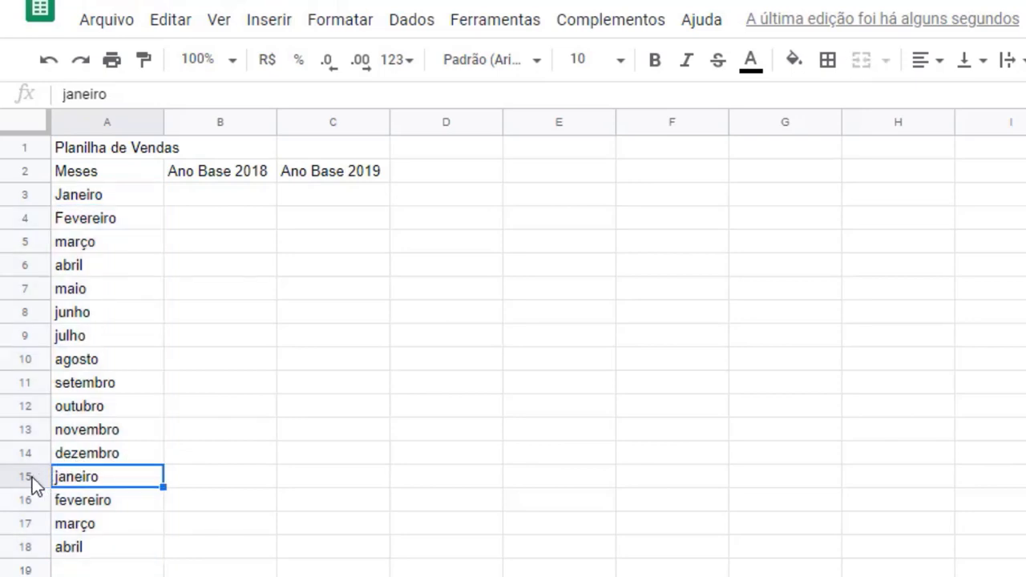
{"action": "left_click_drag", "start_coordinate": [32, 477], "coordinate": [24, 545]}
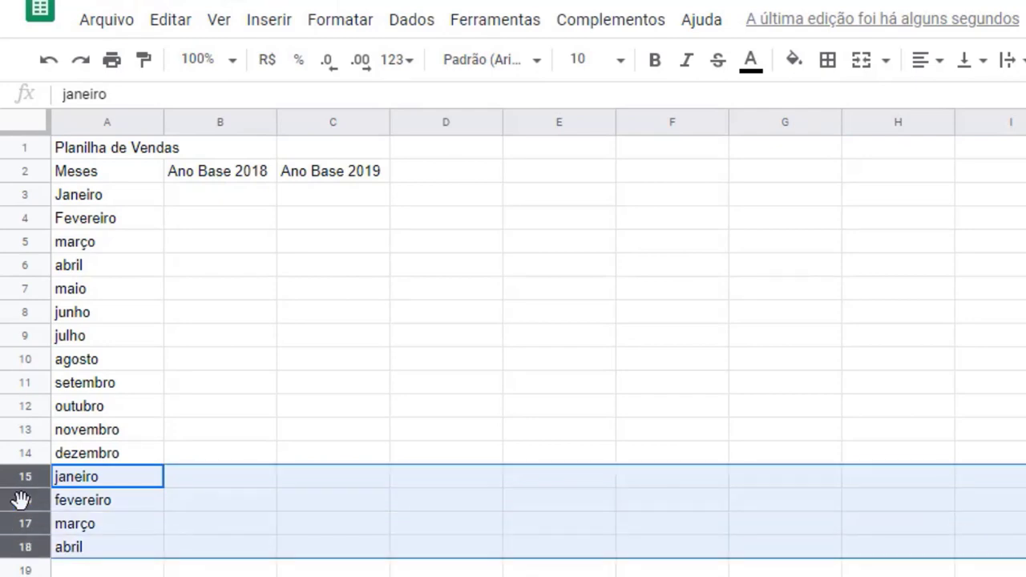
{"action": "right_click", "coordinate": [20, 500]}
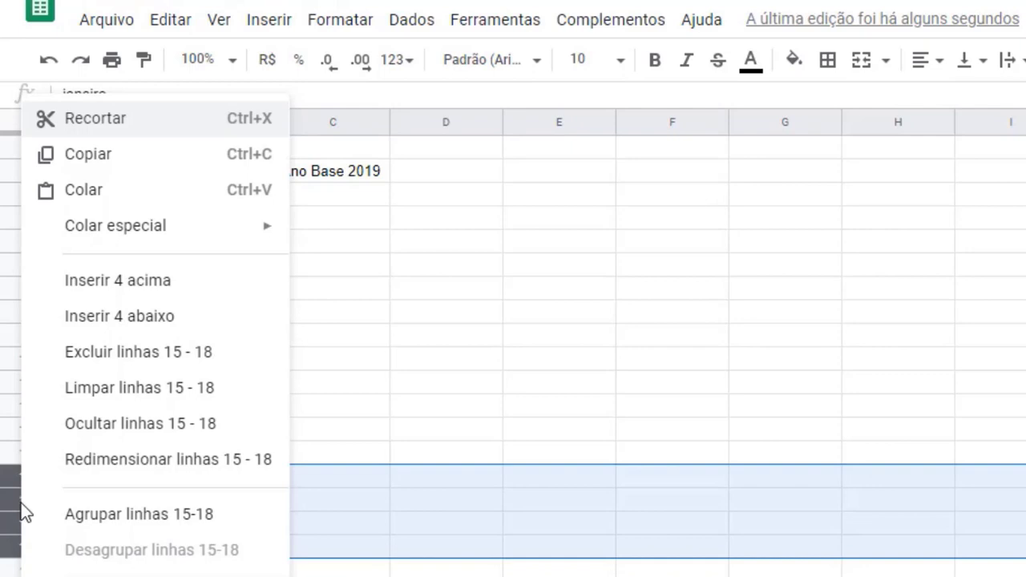
{"action": "left_click", "coordinate": [160, 363]}
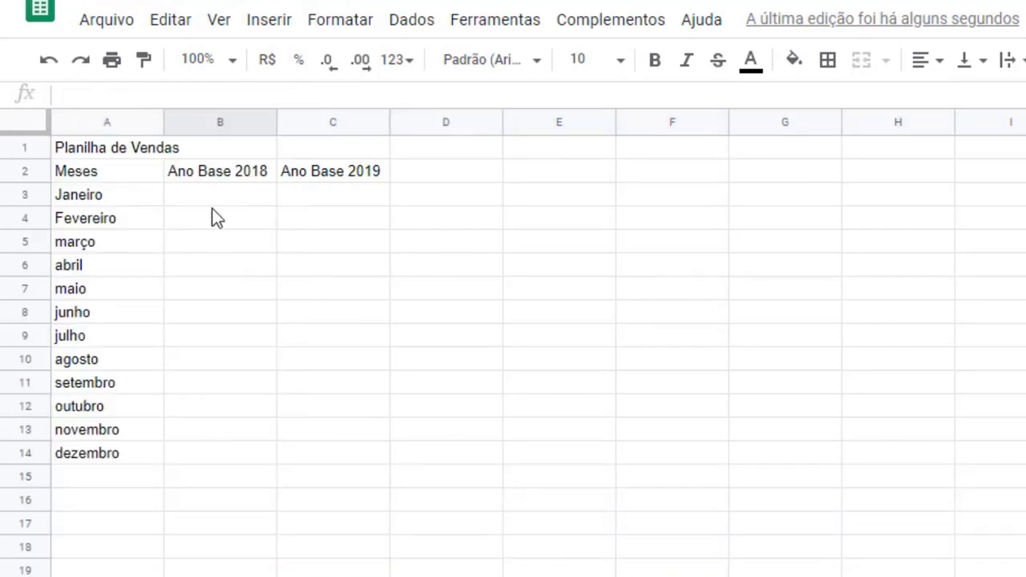
- Enter the 2018 sales in B3:B14: 12000, 13895, 13988, 12989, 11875, 12875, 14836, 14122, 13755, 17855, 13666, 15566
{"action": "left_click", "coordinate": [227, 199]}
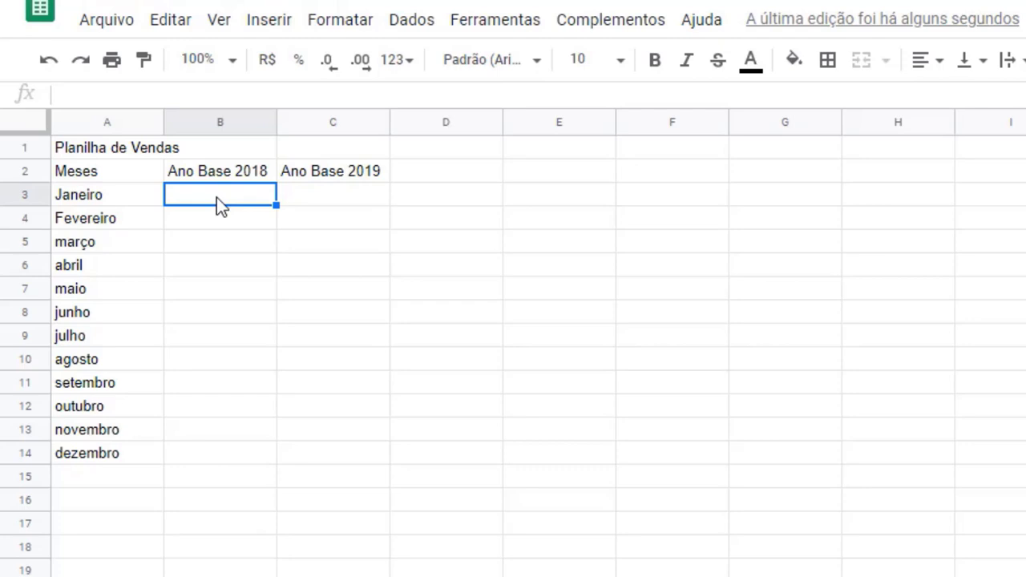
{"action": "type", "text": "12000"}
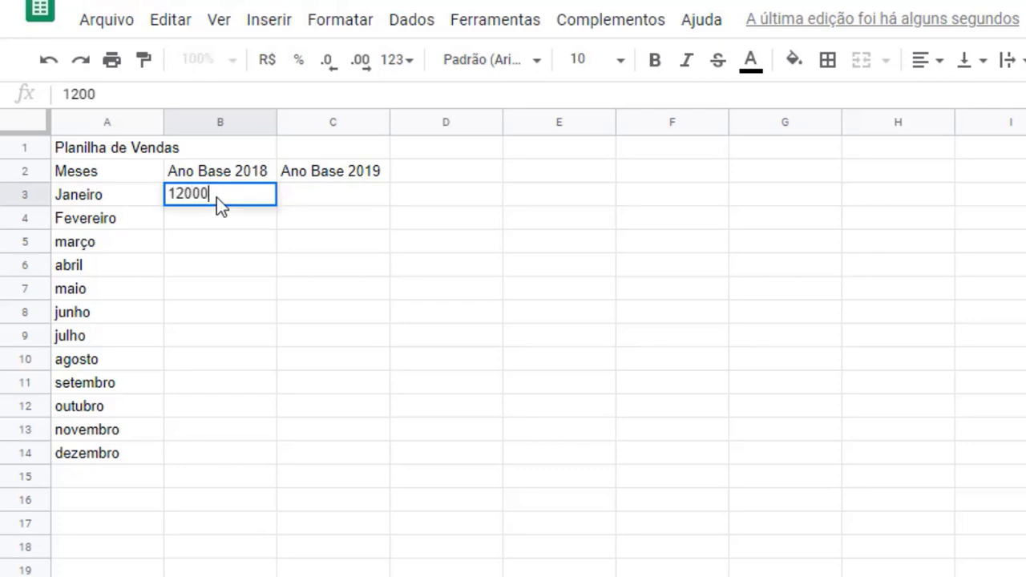
{"action": "key", "text": "Return"}
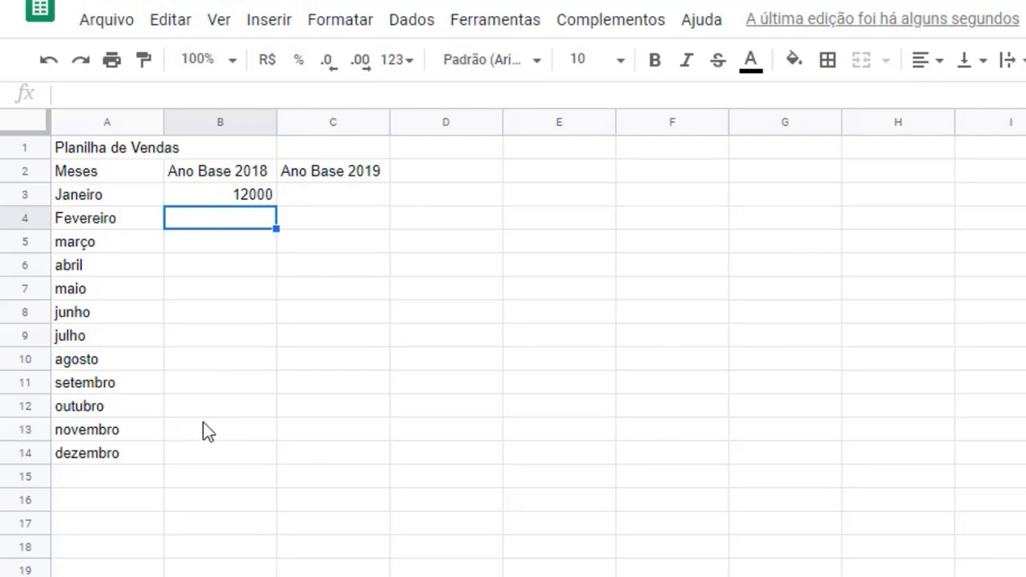
{"action": "type", "text": "13895 13988 12989 11875 12875 14836 14122 13755 17855 13666 15566"}
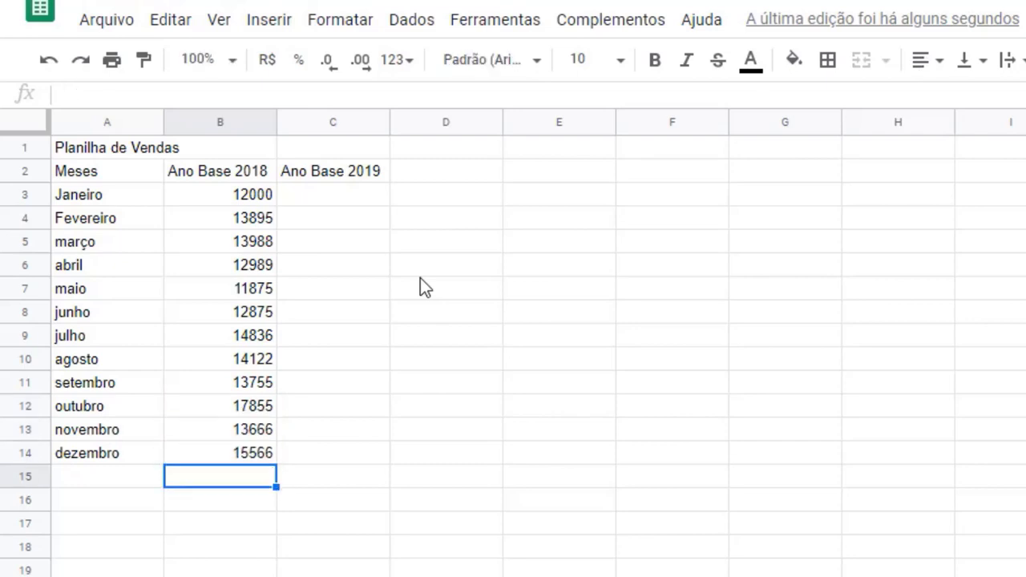
- Enter the 2019 sales in C3:C14: 13877, 12566, 15785, 13665, 19855, 15266, 12555, 13555, 13695, 17855, 12566, 13584
{"action": "left_click", "coordinate": [344, 195]}
{"action": "type", "text": "13877 12566 15785 13665 19855 15266 12555 13555 13695 17855 12566 13584"}
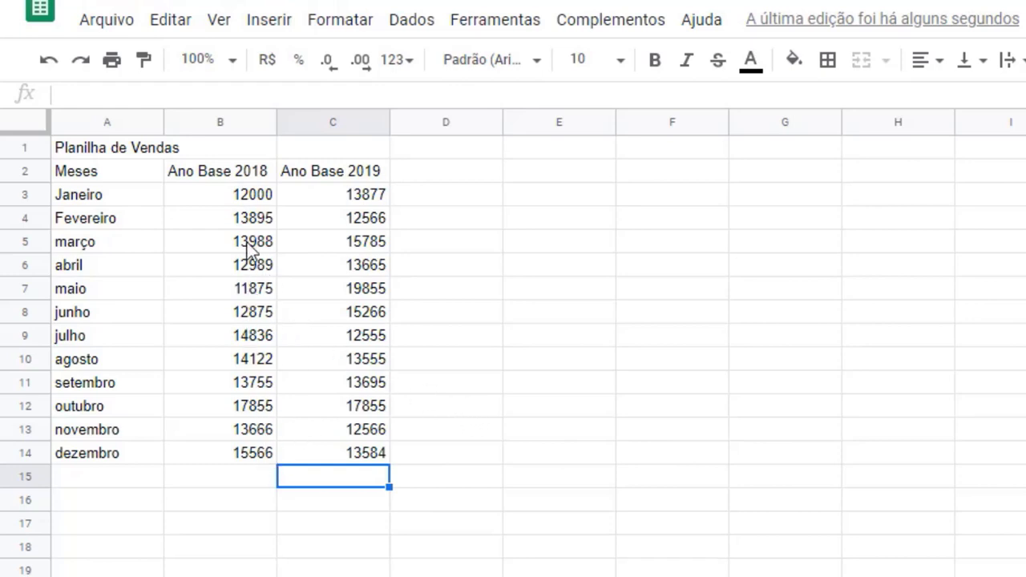
- Format the sales figures in B3:C14 as currency in R$
{"action": "left_click_drag", "start_coordinate": [233, 193], "coordinate": [350, 454]}
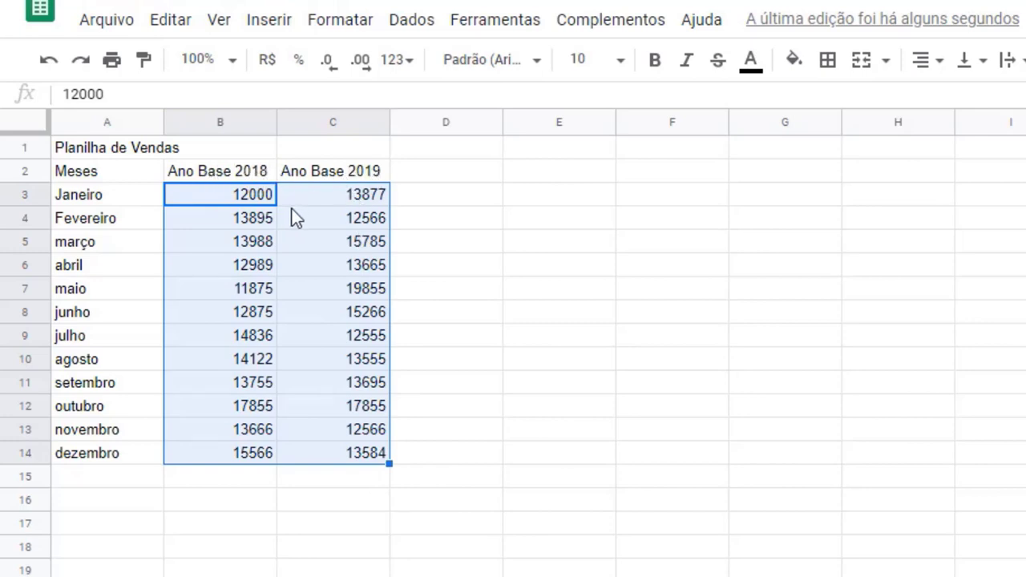
{"action": "left_click", "coordinate": [269, 64]}
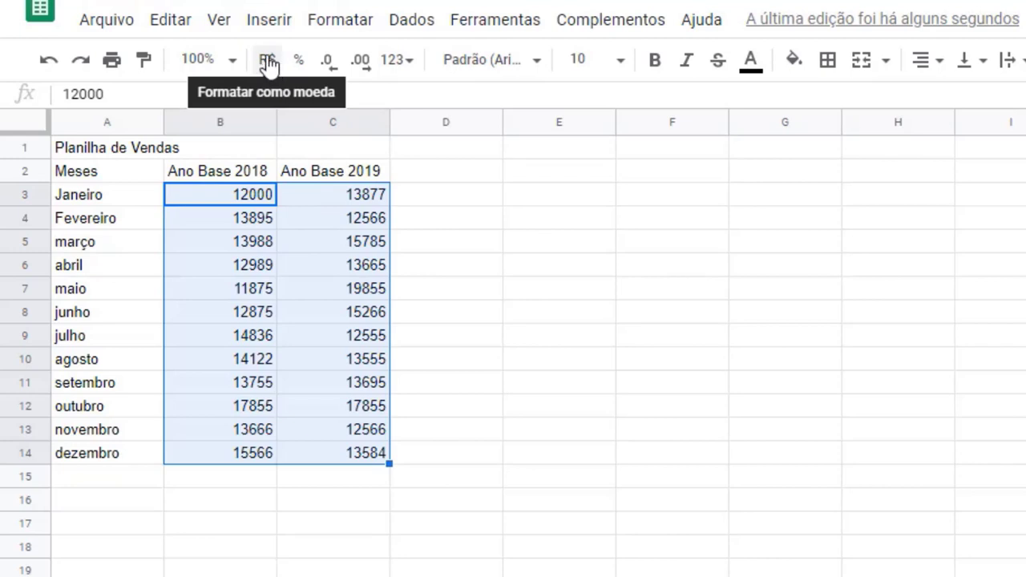
{"action": "left_click", "coordinate": [271, 62]}
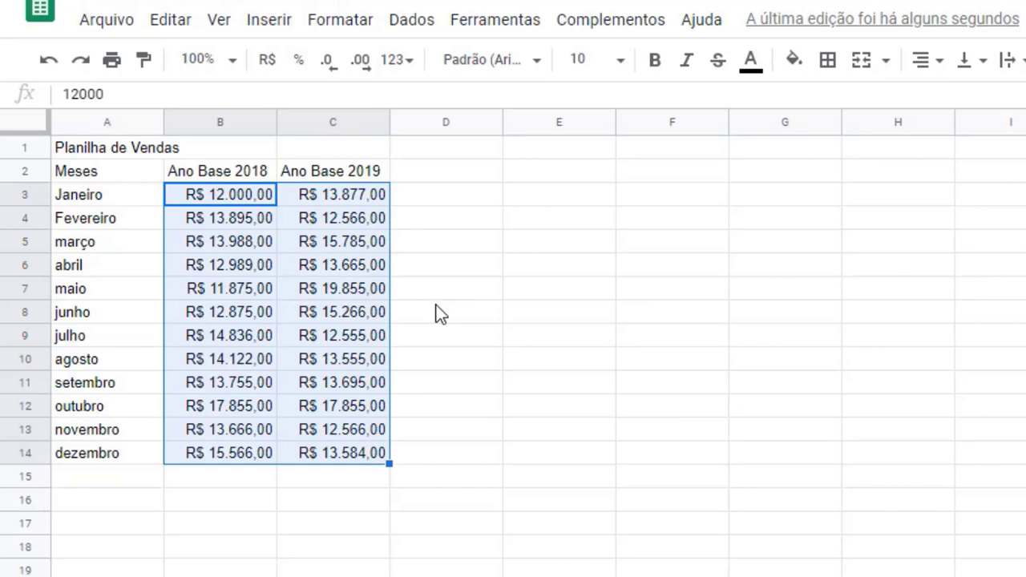
- Label cell A15, below dezembro, as TOTAL
{"action": "left_click", "coordinate": [135, 471]}
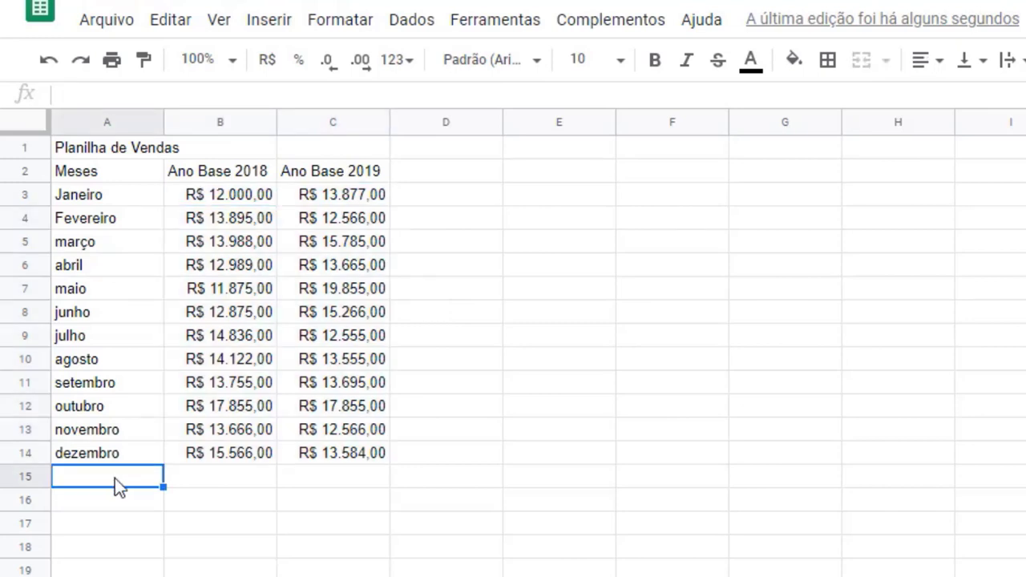
{"action": "type", "text": "TOTAL"}
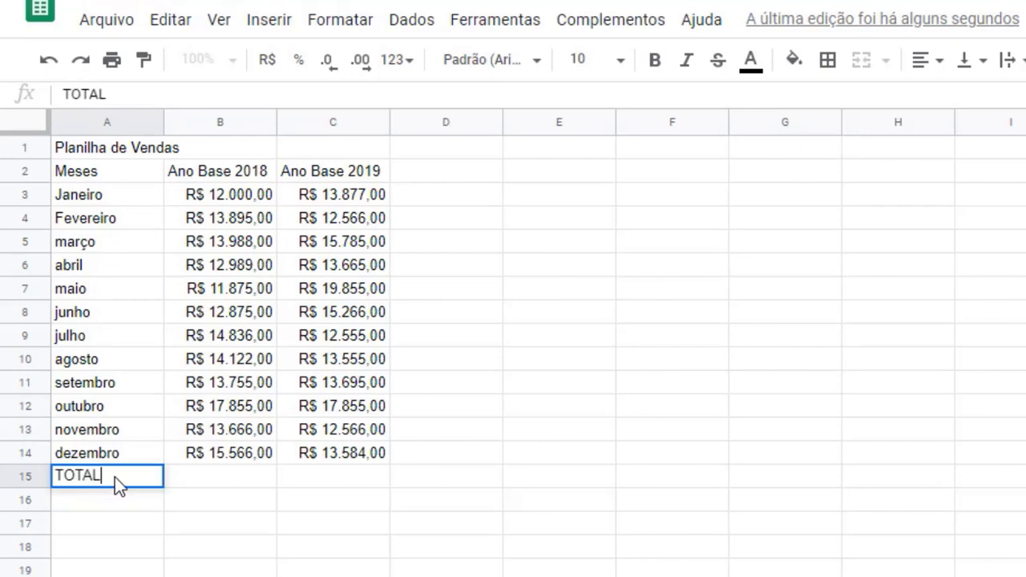
{"action": "key", "text": "Return"}
- Total the 2018 sales in B15 by adding each cell from B3 to B14 individually with plus signs, and check the formula
{"action": "key", "text": "Up"}
{"action": "key", "text": "Right"}
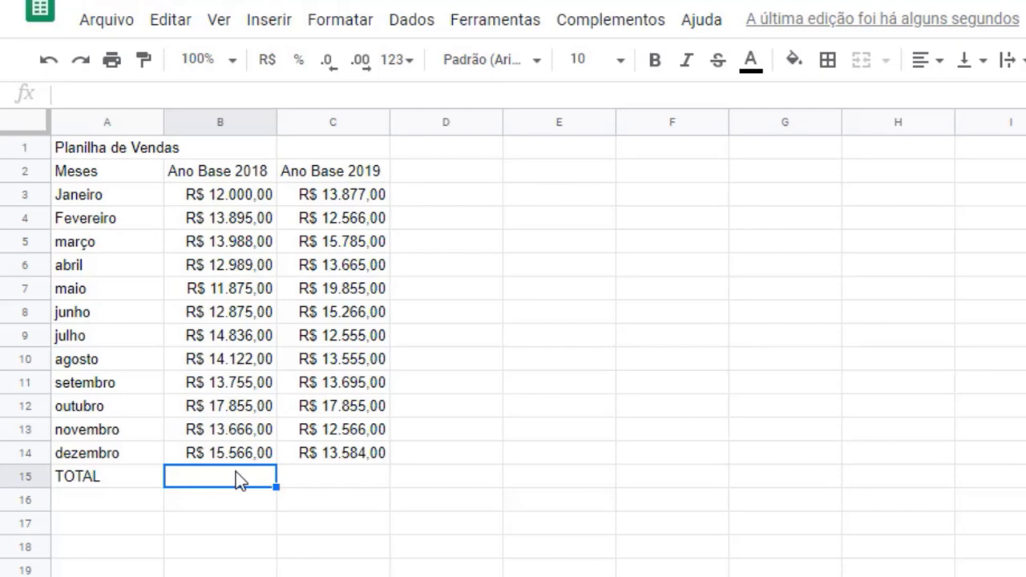
{"action": "type", "text": "="}
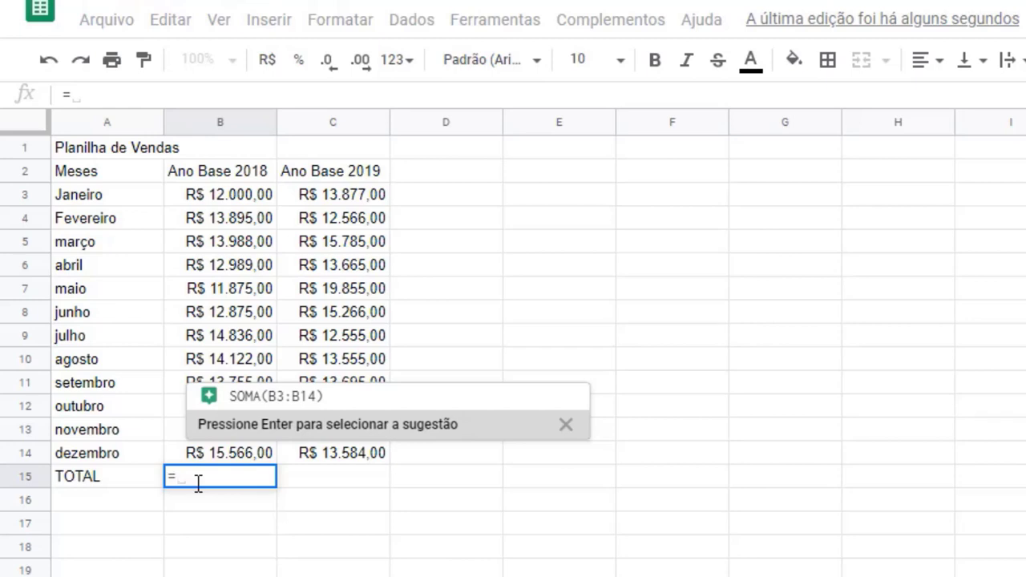
{"action": "left_click", "coordinate": [249, 200]}
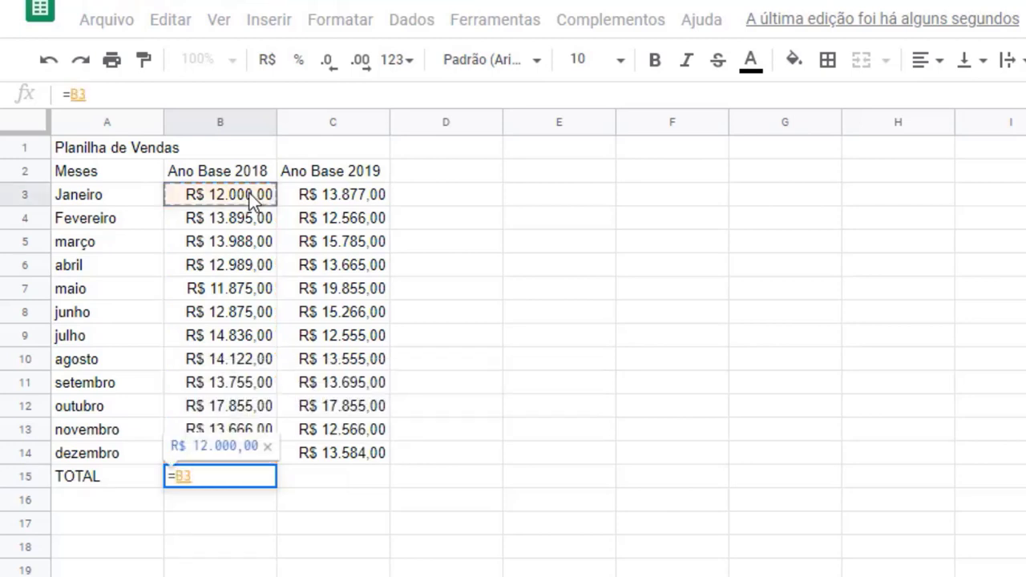
{"action": "type", "text": "+"}
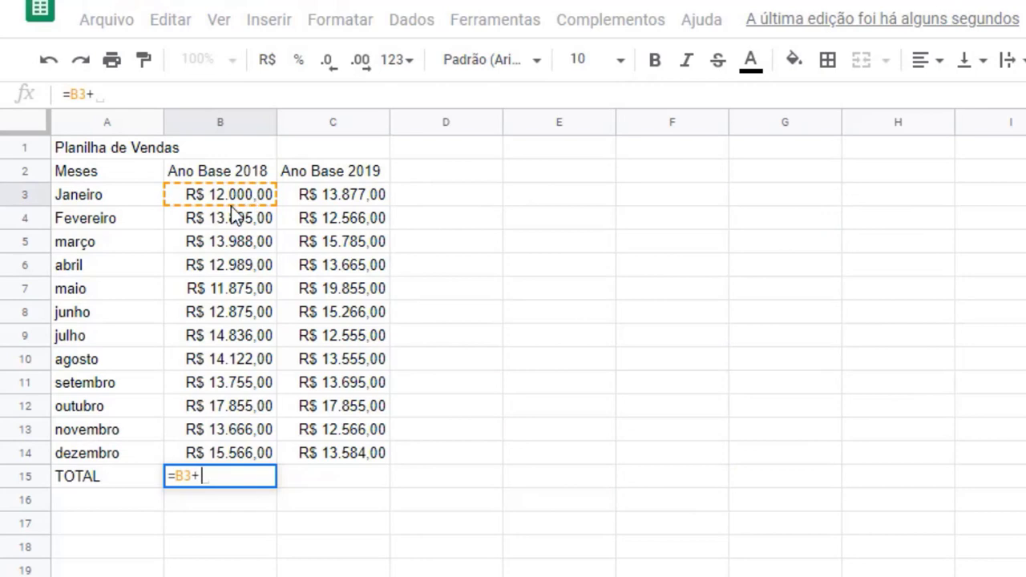
{"action": "left_click", "coordinate": [229, 220]}
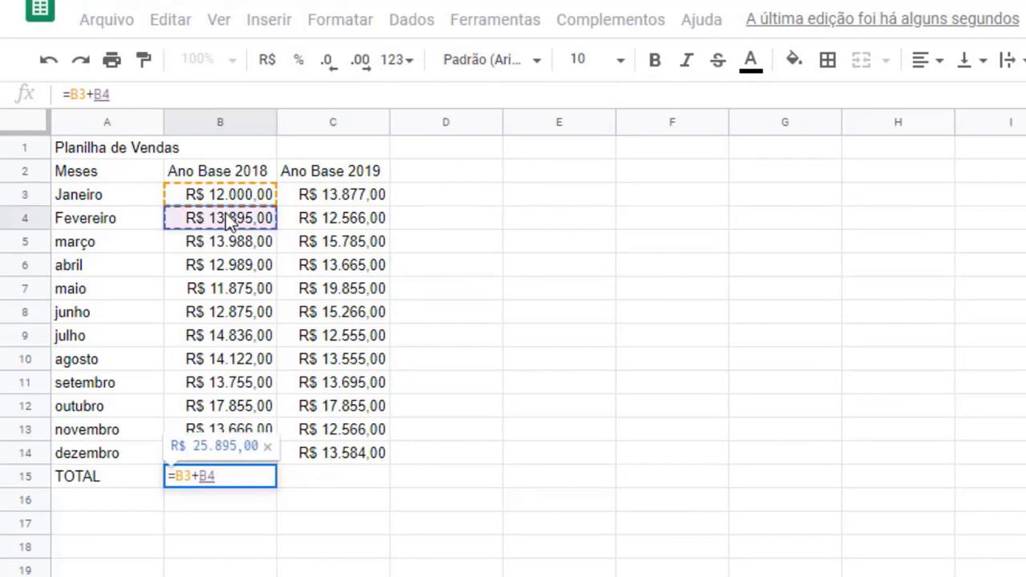
{"action": "type", "text": "+"}
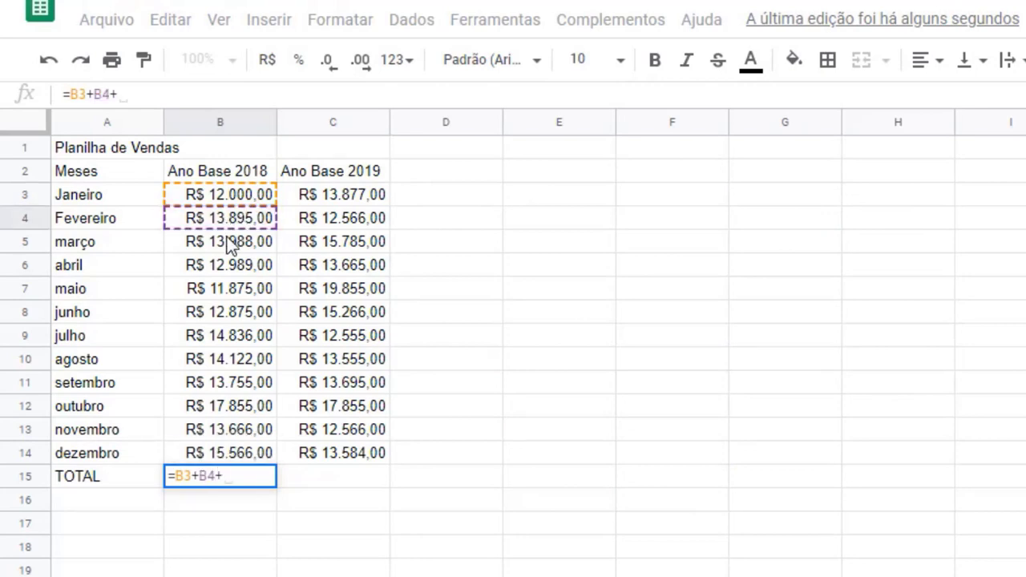
{"action": "left_click", "coordinate": [227, 242]}
{"action": "type", "text": "+"}
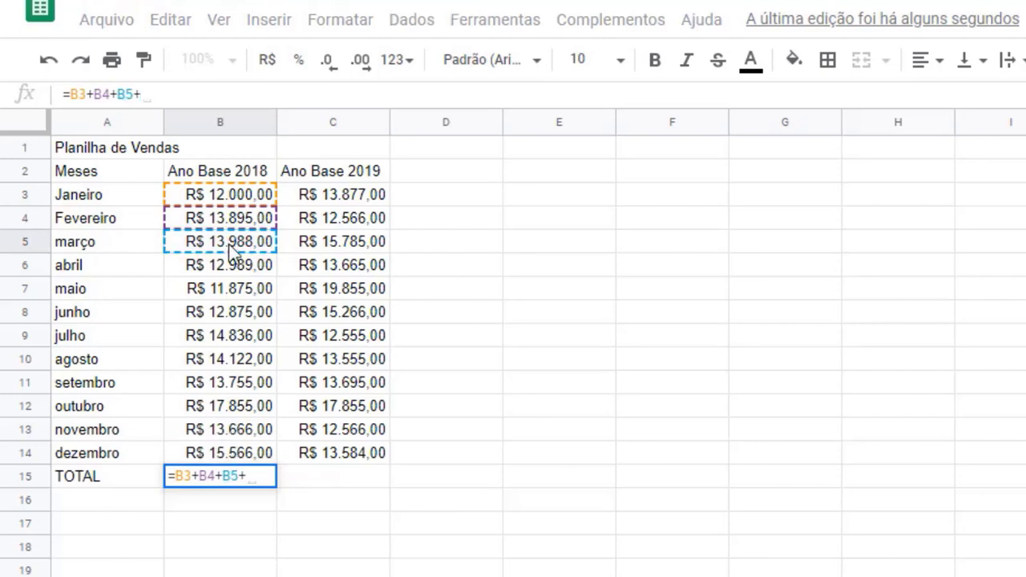
{"action": "left_click", "coordinate": [231, 264]}
{"action": "type", "text": "+"}
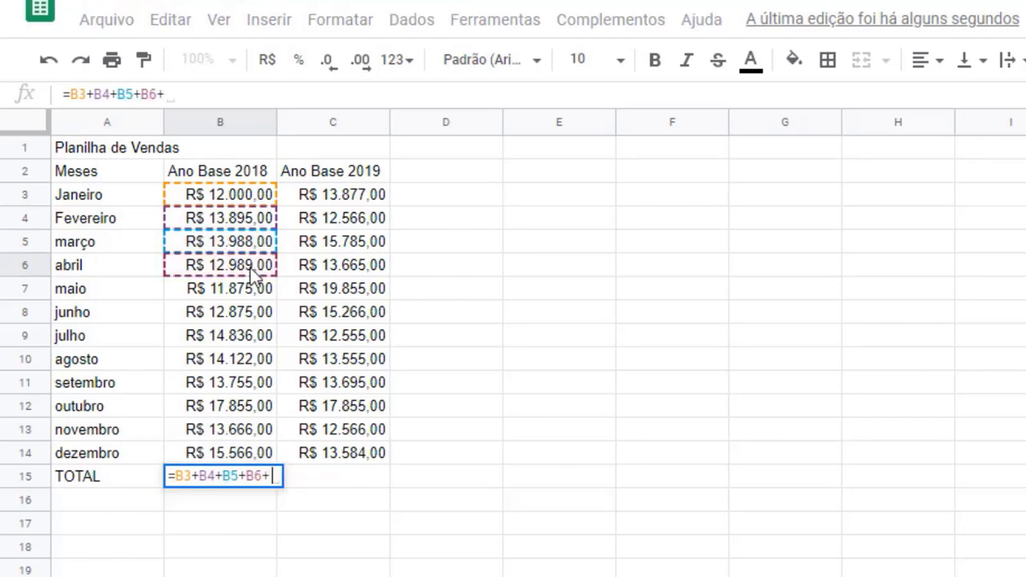
{"action": "left_click", "coordinate": [255, 289]}
{"action": "type", "text": "+"}
{"action": "left_click", "coordinate": [263, 311]}
{"action": "left_click", "coordinate": [255, 337]}
{"action": "type", "text": "+"}
{"action": "left_click", "coordinate": [244, 360]}
{"action": "type", "text": "+"}
{"action": "left_click", "coordinate": [223, 383]}
{"action": "type", "text": "+"}
{"action": "left_click", "coordinate": [202, 407]}
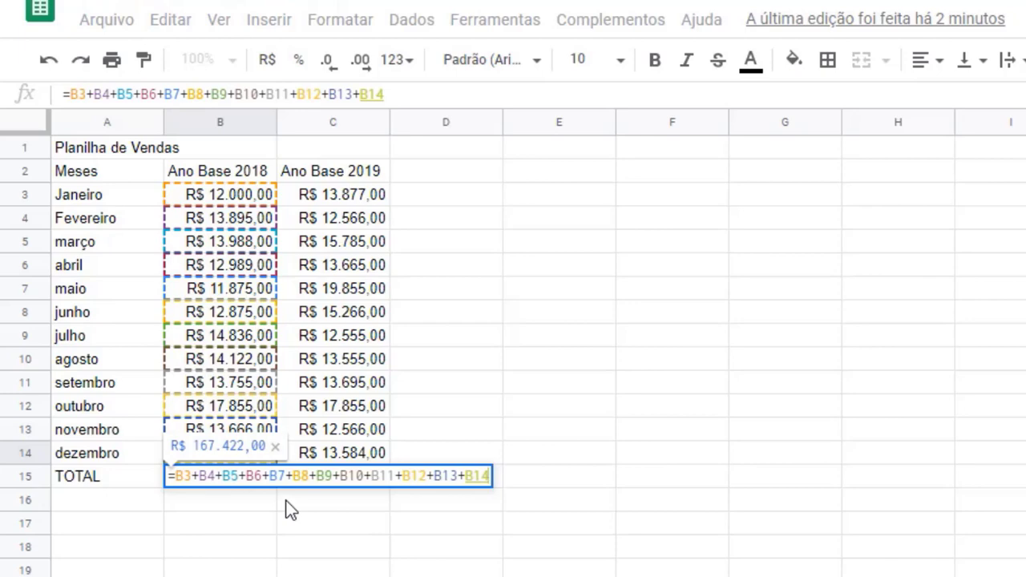
{"action": "key", "text": "Return"}
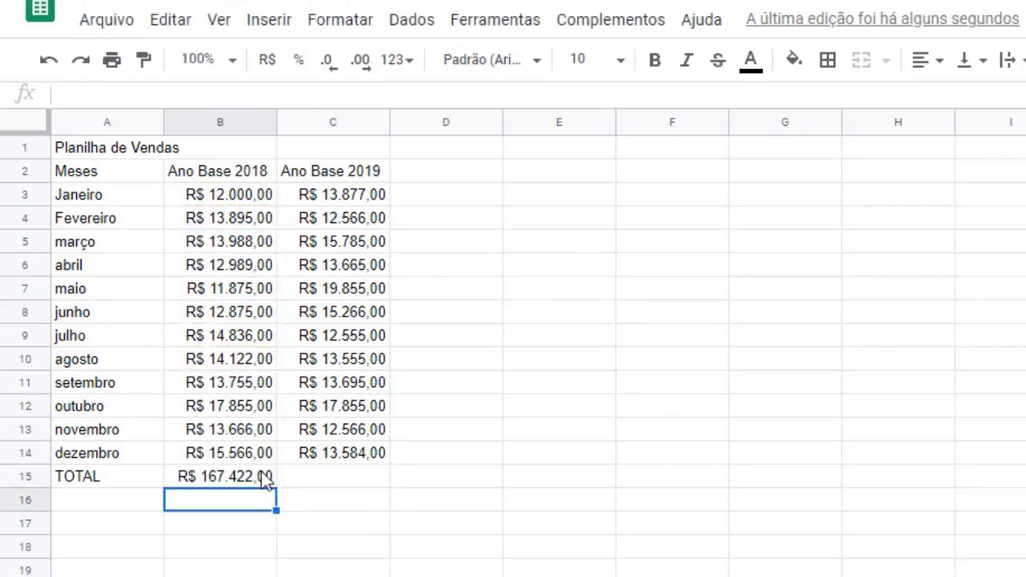
{"action": "left_click", "coordinate": [243, 481]}
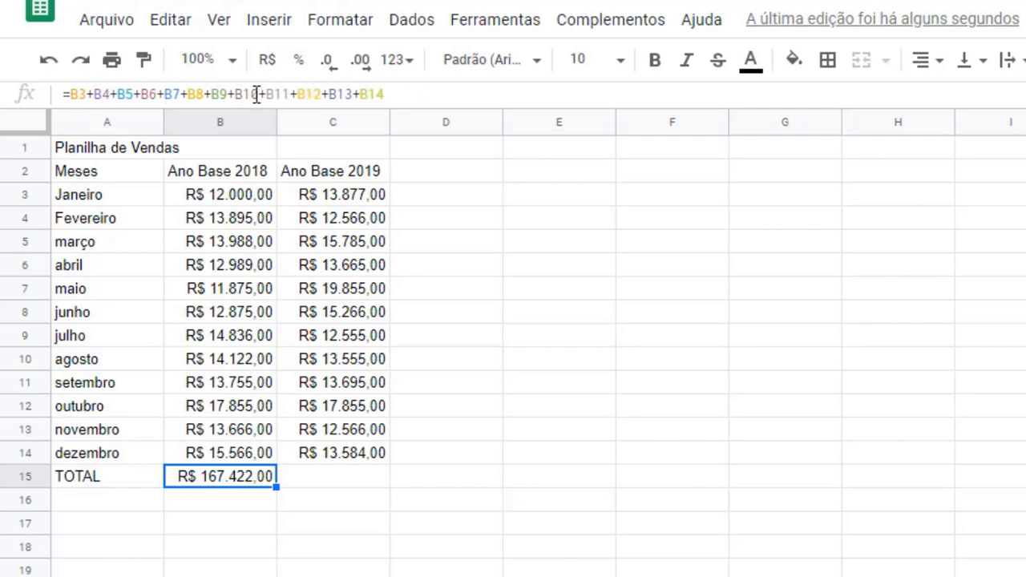
{"action": "left_click", "coordinate": [316, 93]}
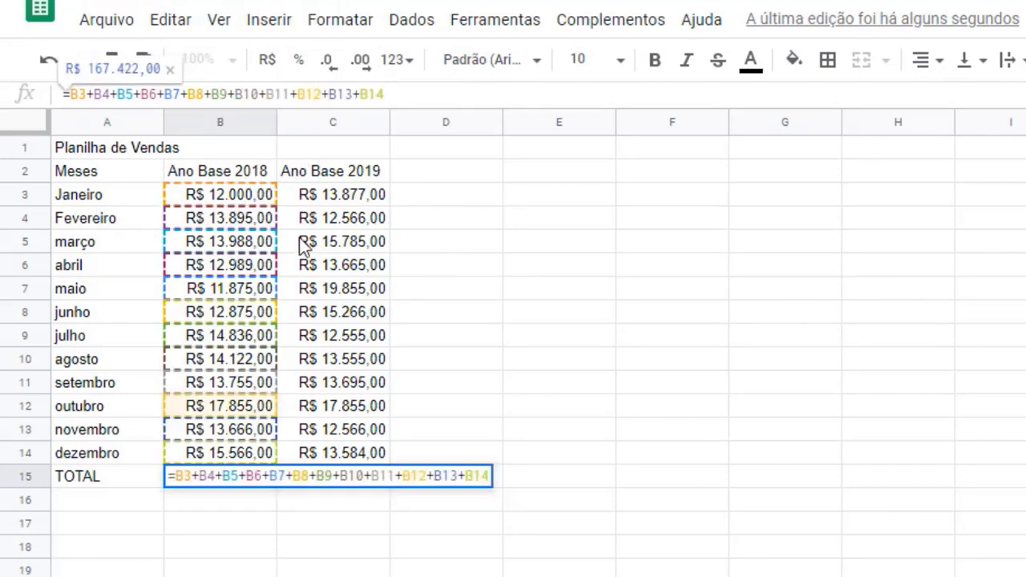
- Total the 2019 sales in C15 with the formula =soma(C3:C14)
{"action": "left_click", "coordinate": [340, 481]}
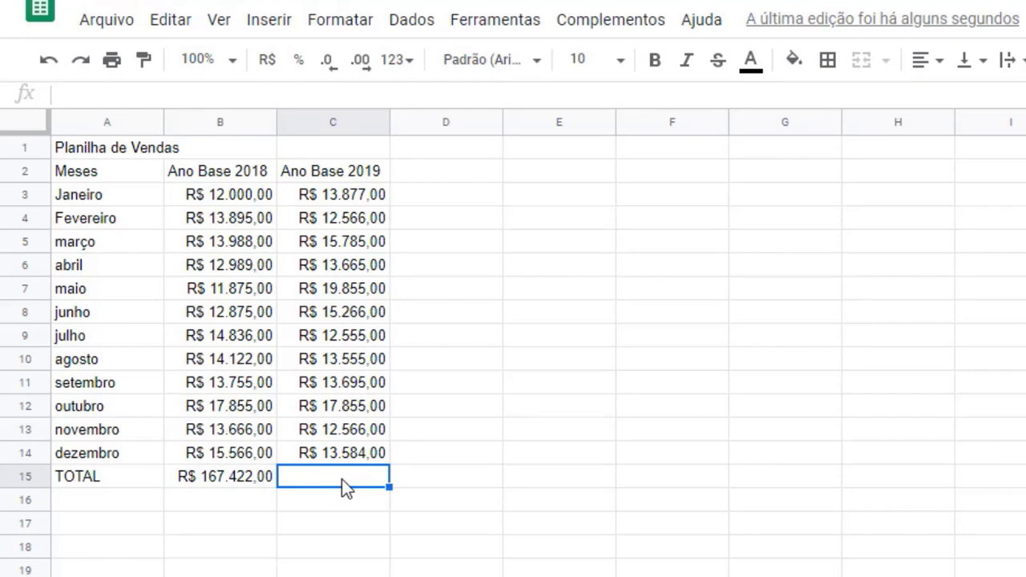
{"action": "type", "text": "="}
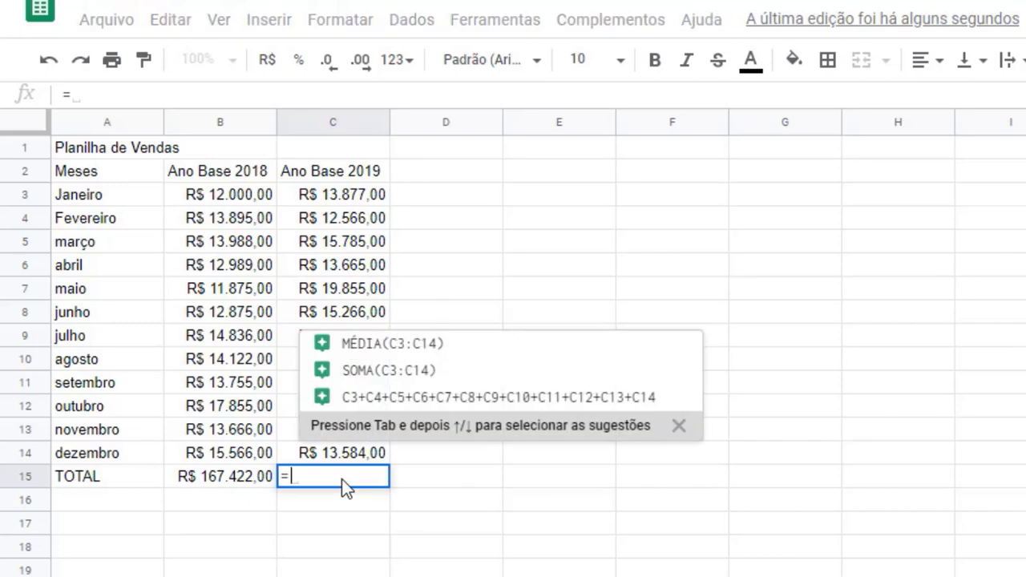
{"action": "type", "text": "soma"}
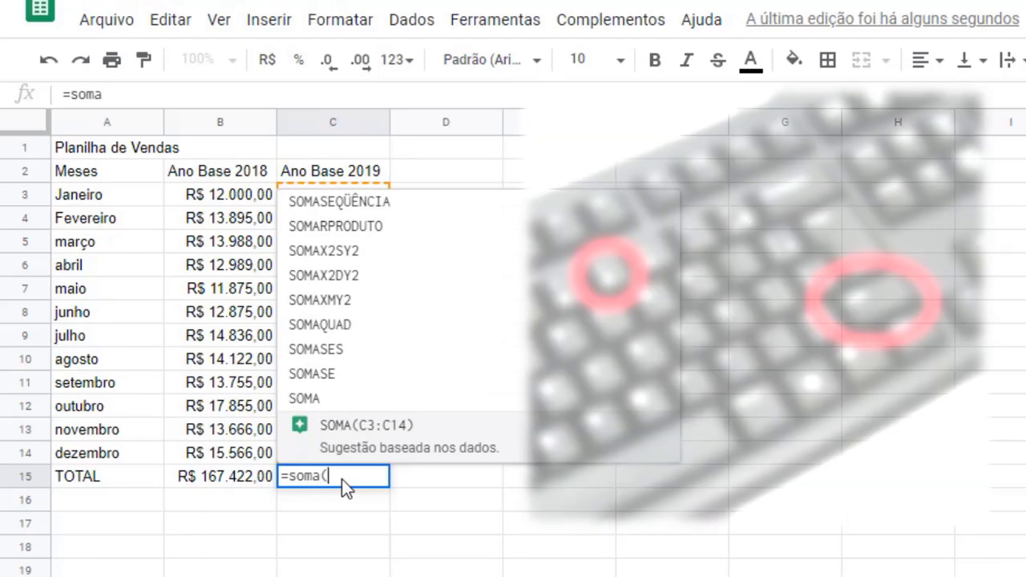
{"action": "type", "text": "("}
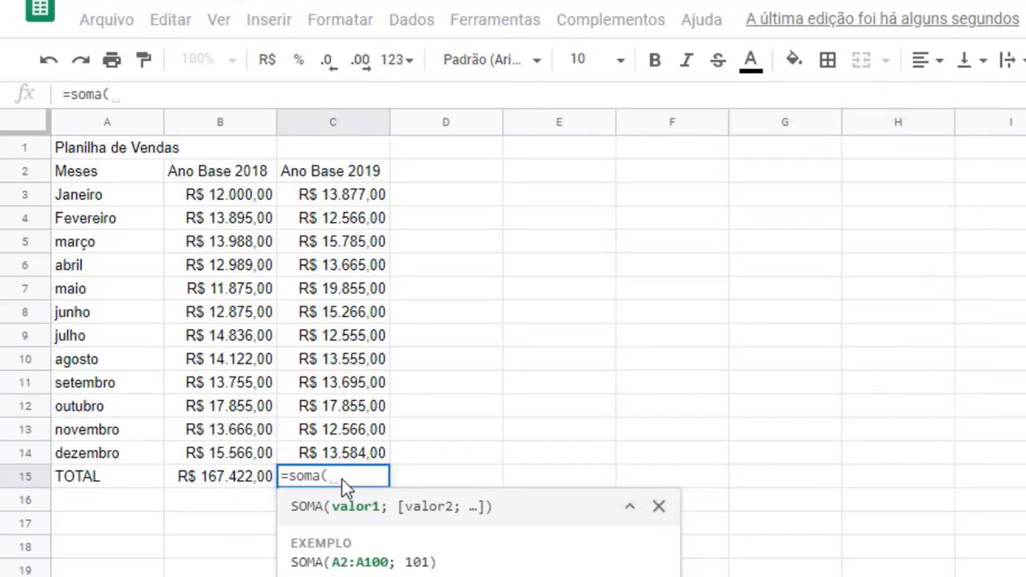
{"action": "left_click", "coordinate": [365, 201]}
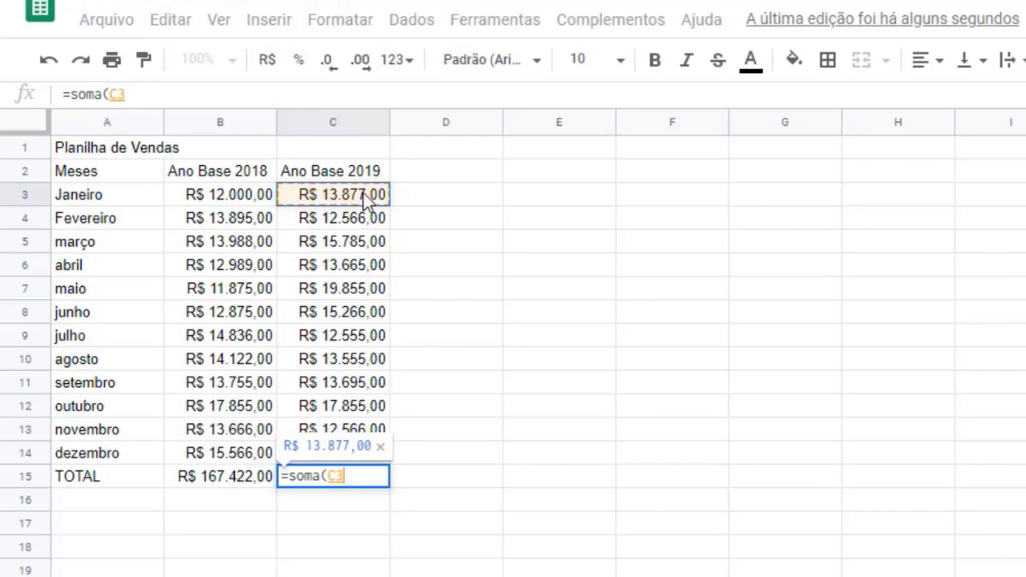
{"action": "left_click_drag", "start_coordinate": [365, 201], "coordinate": [331, 454]}
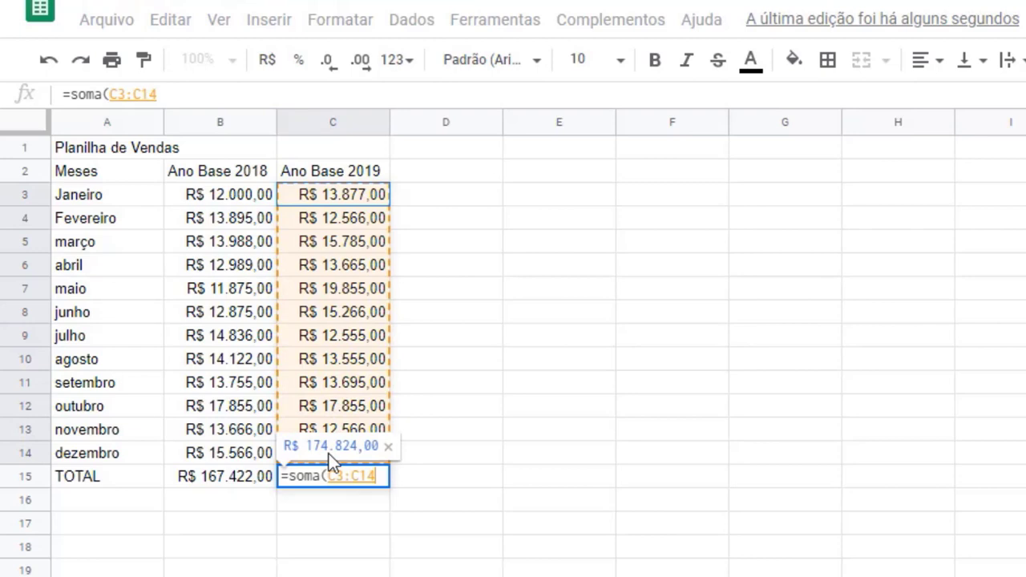
{"action": "left_click_drag", "start_coordinate": [329, 454], "coordinate": [329, 454]}
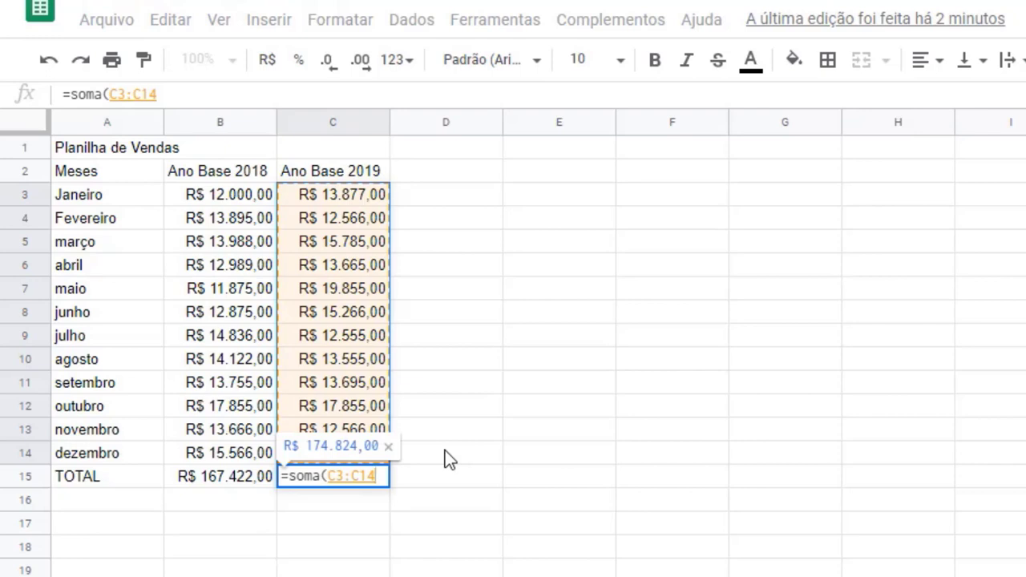
{"action": "key", "text": "Return"}
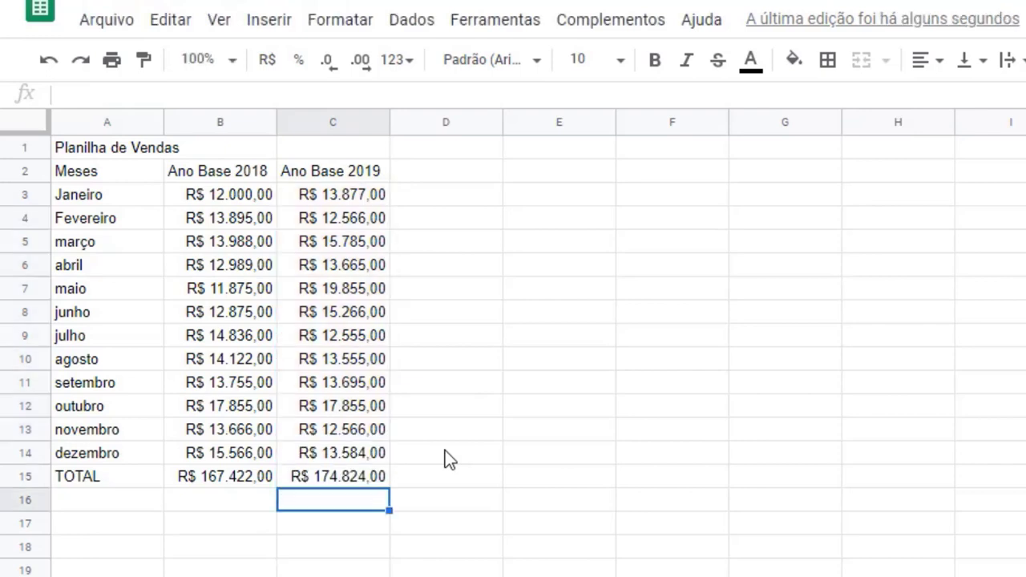
- Examine the SOMA formula in C15 and its range, and compare it with the cell-by-cell addition in B15
{"action": "left_click", "coordinate": [358, 481]}
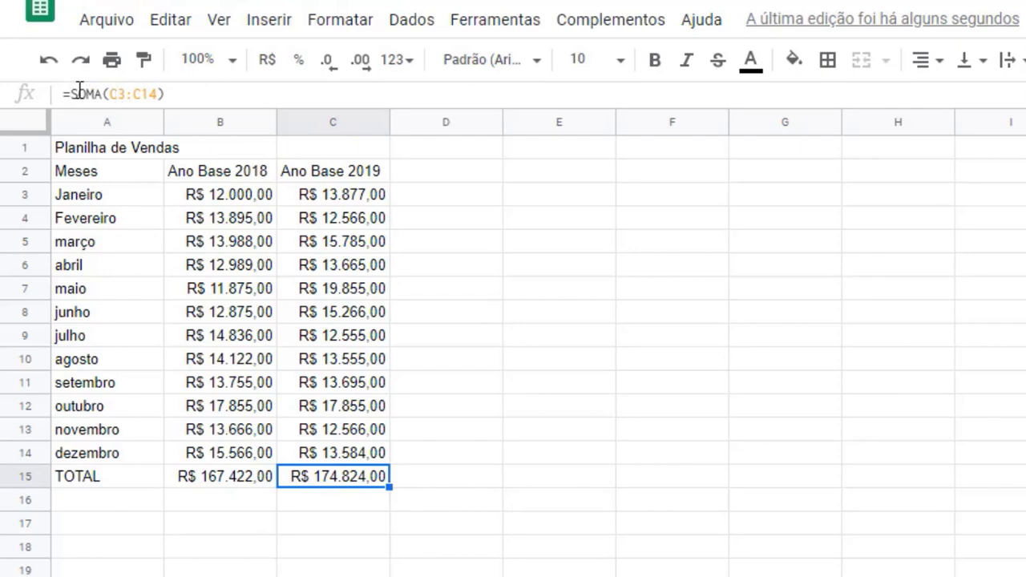
{"action": "left_click", "coordinate": [113, 94]}
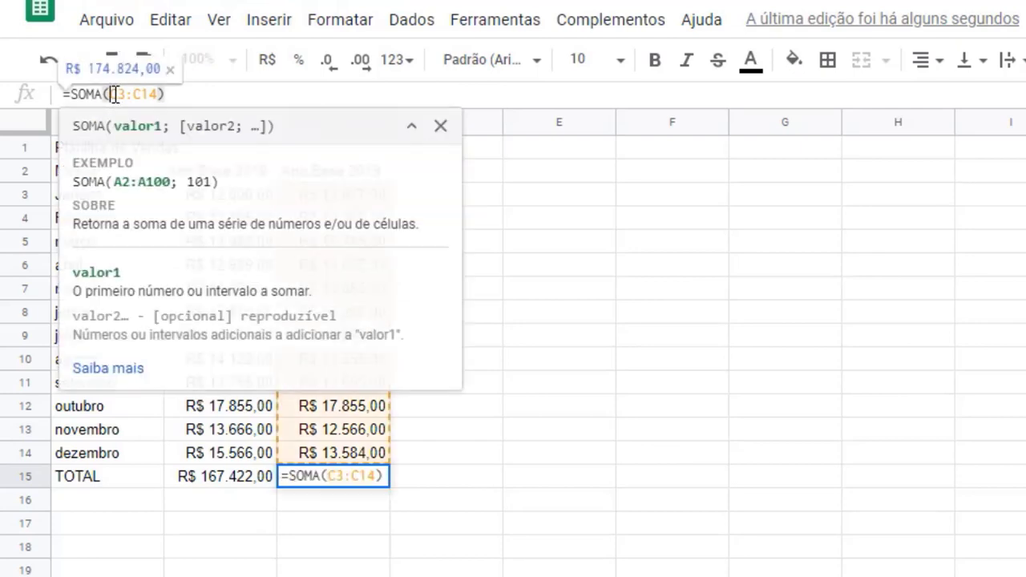
{"action": "double_click", "coordinate": [116, 95]}
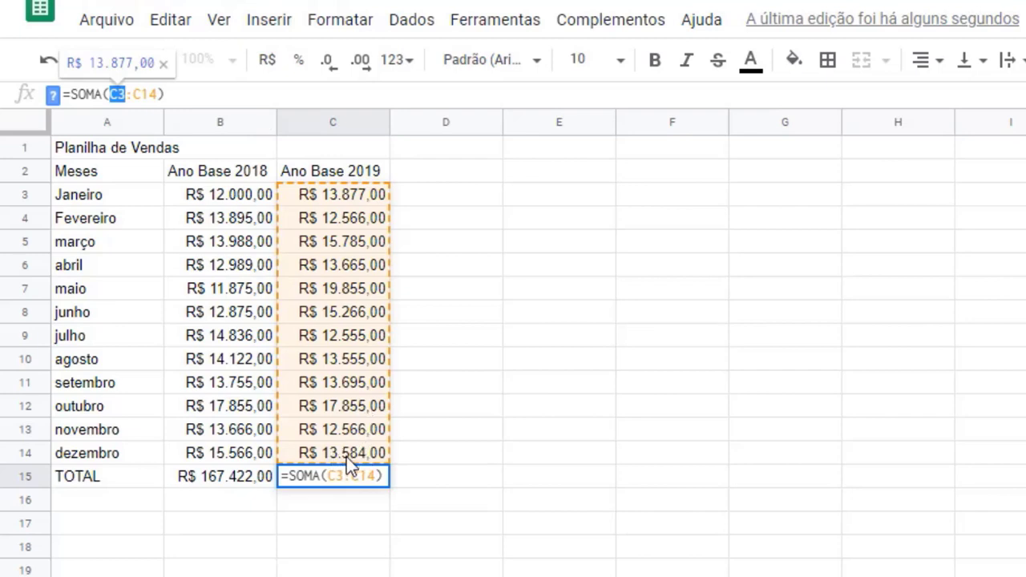
{"action": "left_click", "coordinate": [256, 96]}
{"action": "key", "text": "Return"}
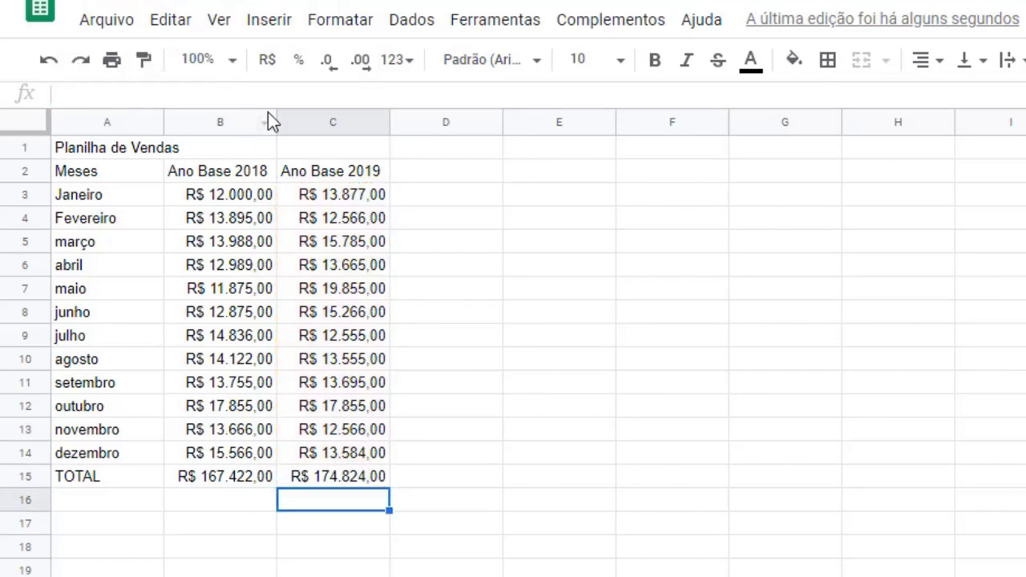
{"action": "left_click", "coordinate": [233, 479]}
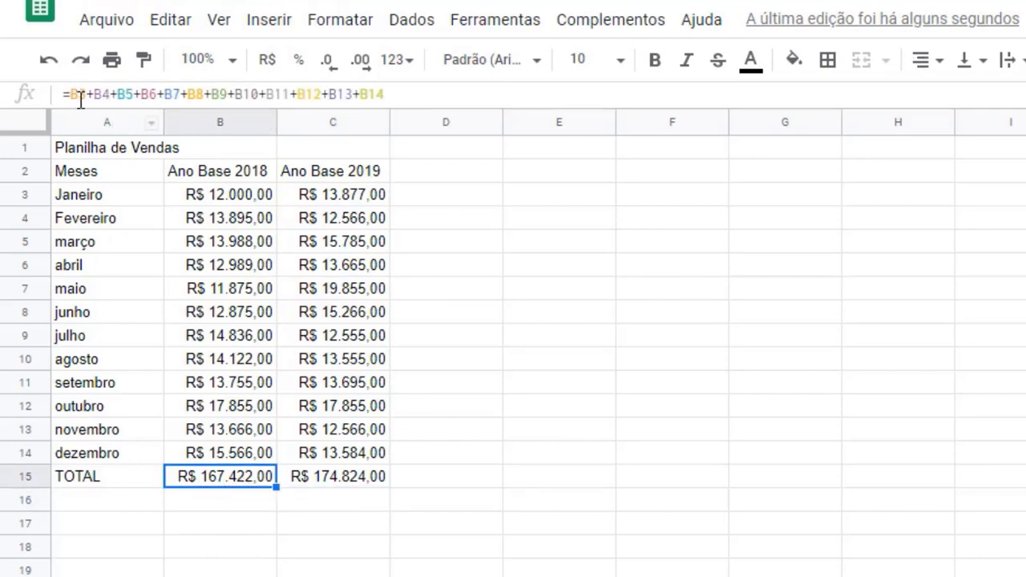
{"action": "left_click", "coordinate": [355, 481]}
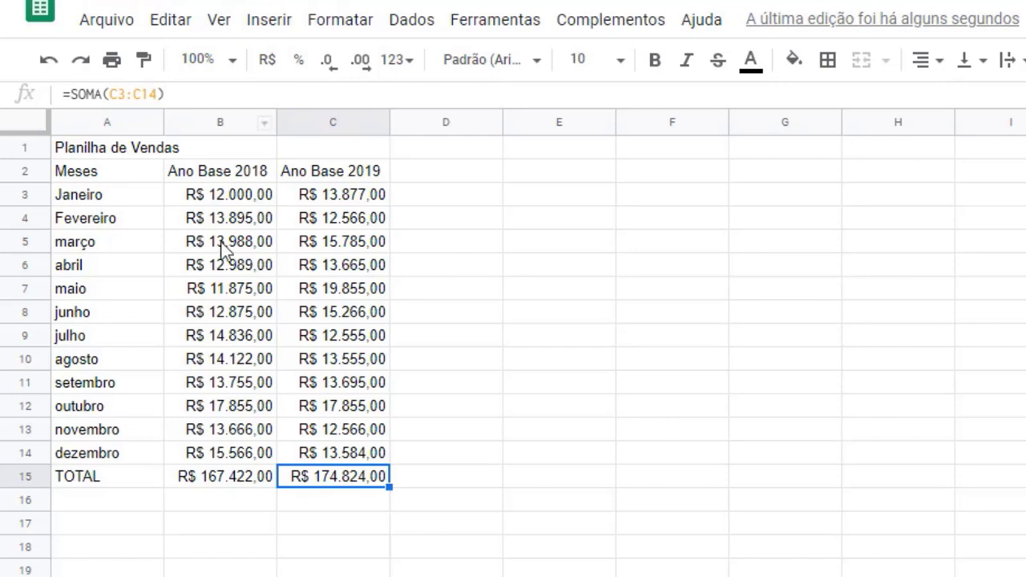
{"action": "left_click", "coordinate": [235, 483]}
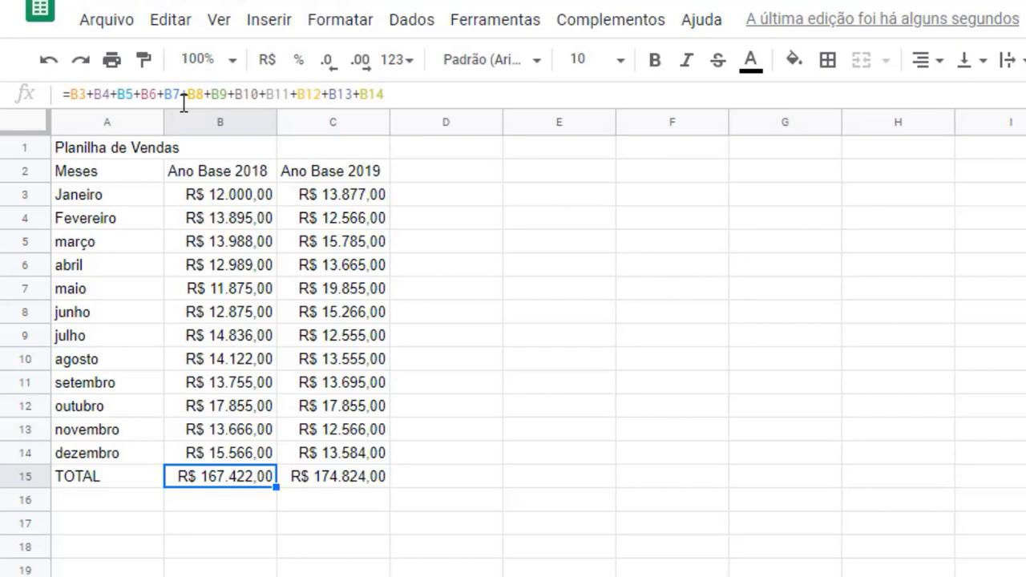
- Clear the 2019 total in C15 and recreate it with the built-in SOMA function over C3:C14
{"action": "left_click", "coordinate": [337, 484]}
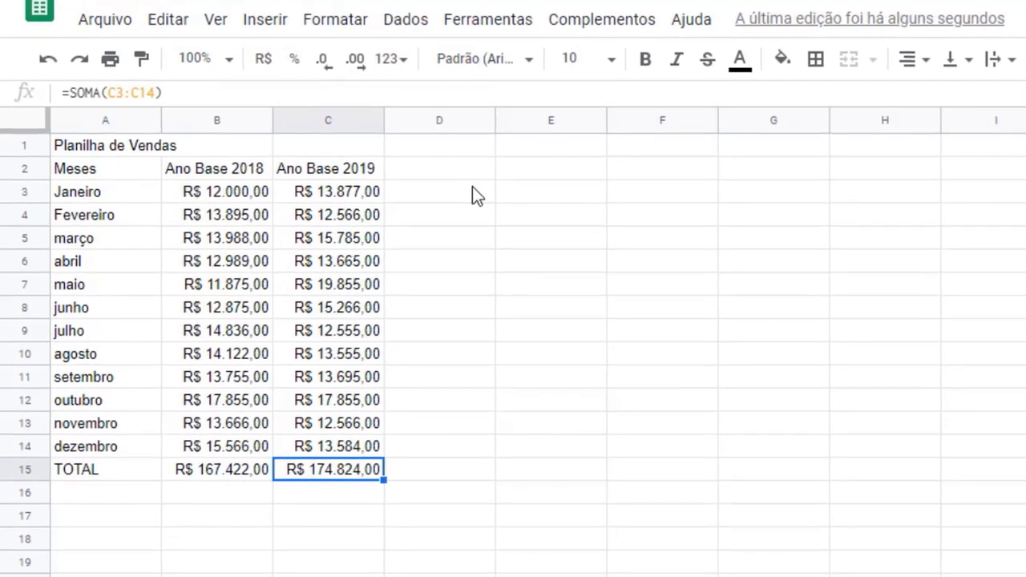
{"action": "key", "text": "Delete"}
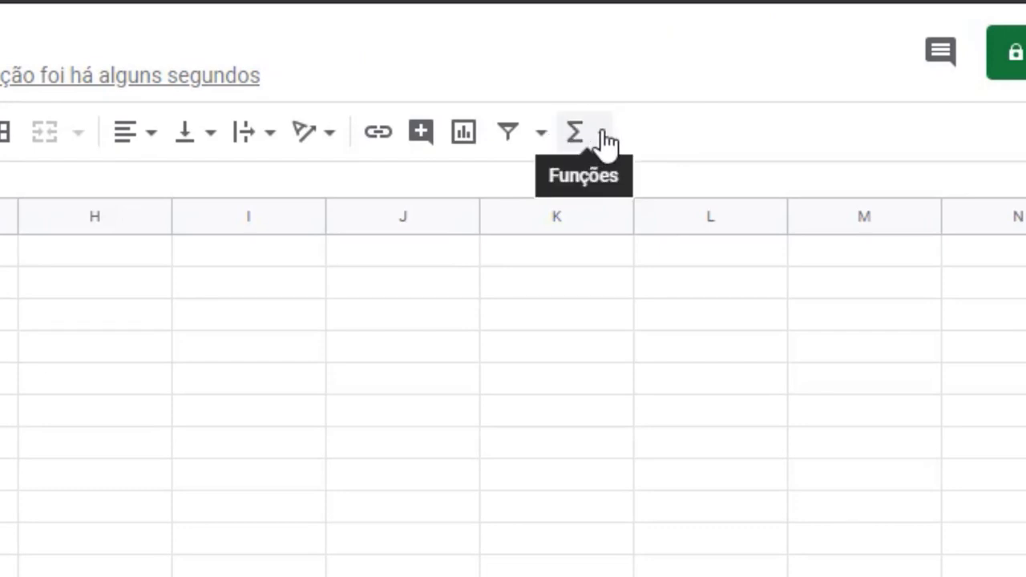
{"action": "left_click", "coordinate": [602, 137]}
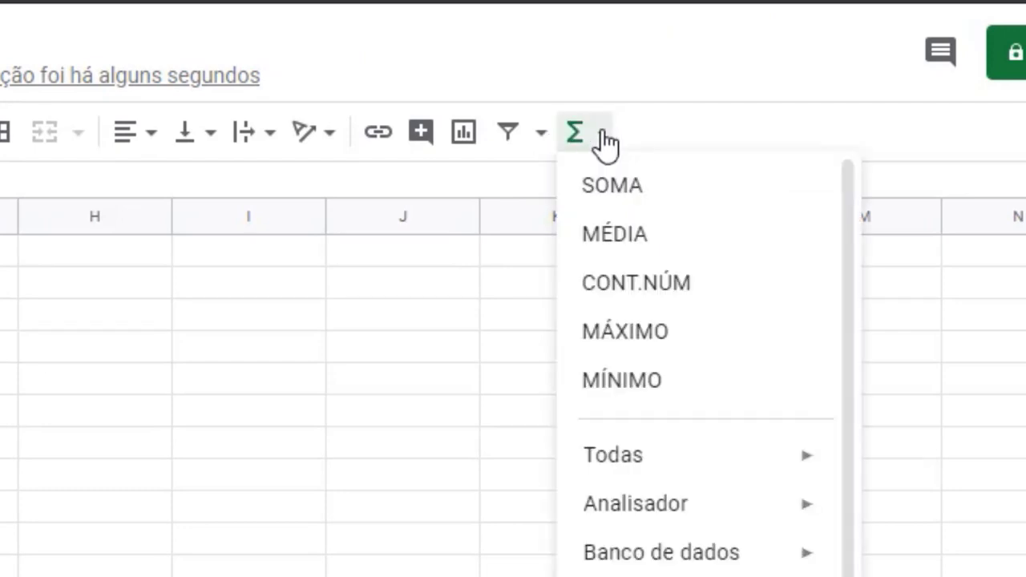
{"action": "left_click", "coordinate": [616, 193]}
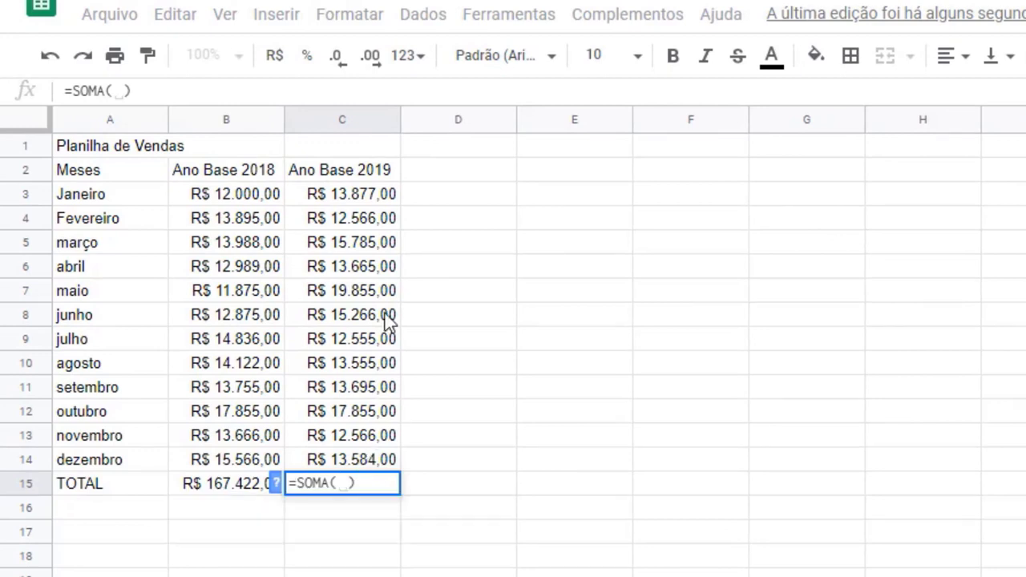
{"action": "left_click", "coordinate": [384, 197]}
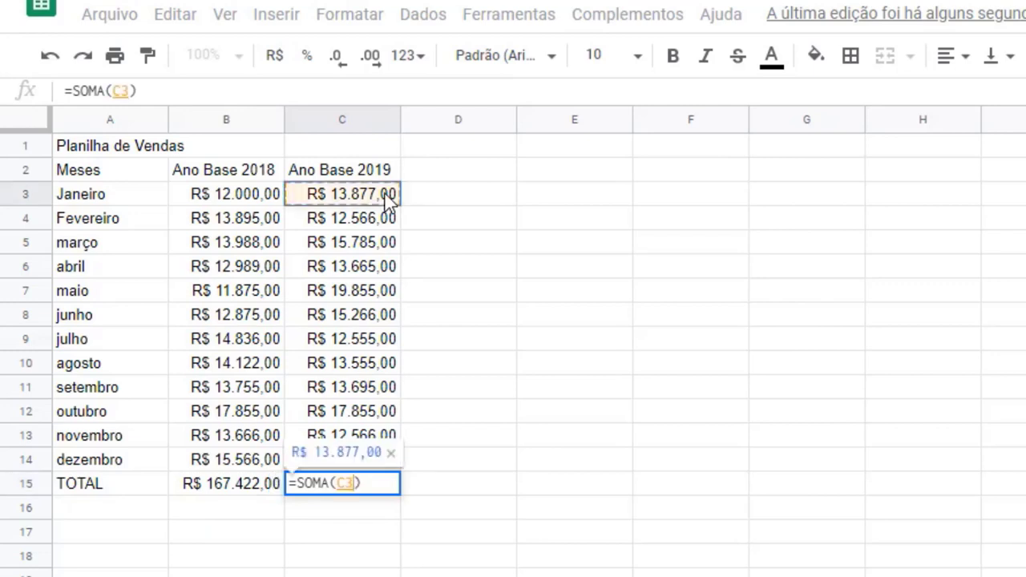
{"action": "left_click_drag", "start_coordinate": [384, 218], "coordinate": [371, 465]}
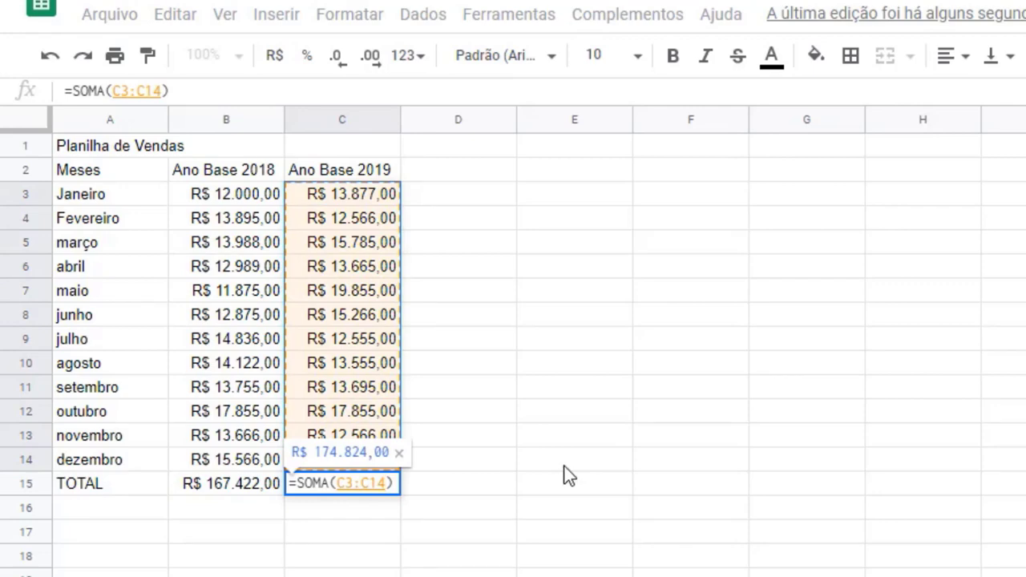
{"action": "key", "text": "Return"}
{"action": "left_click", "coordinate": [349, 495]}
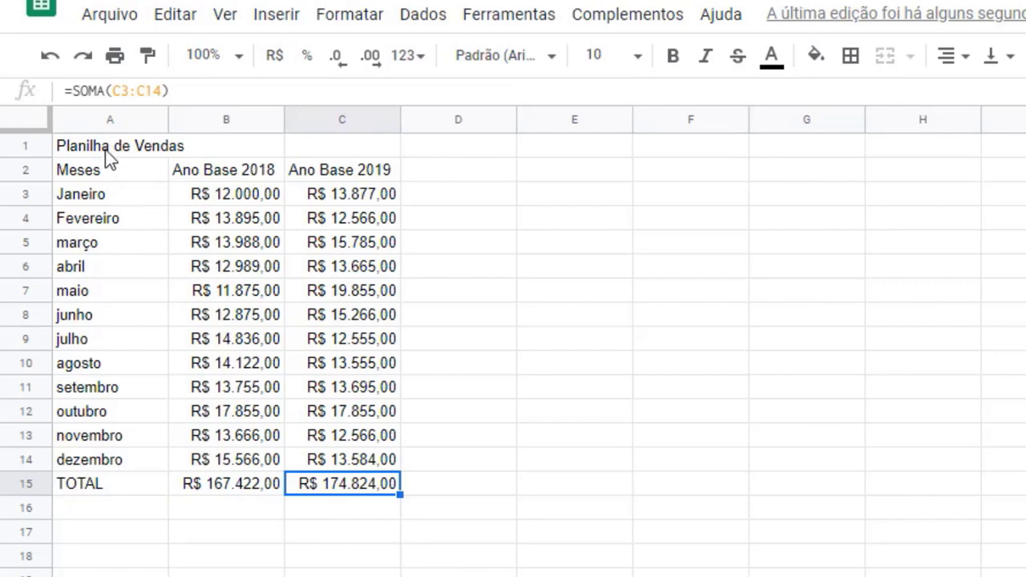
- Apply all borders to the whole sales table, A1:C15
{"action": "left_click_drag", "start_coordinate": [107, 153], "coordinate": [355, 493]}
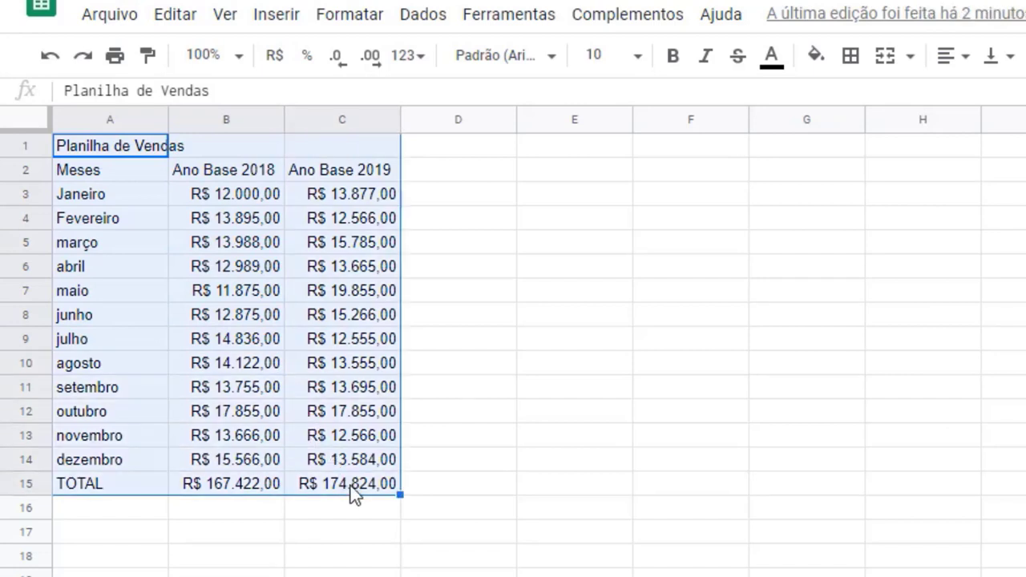
{"action": "left_click", "coordinate": [851, 59]}
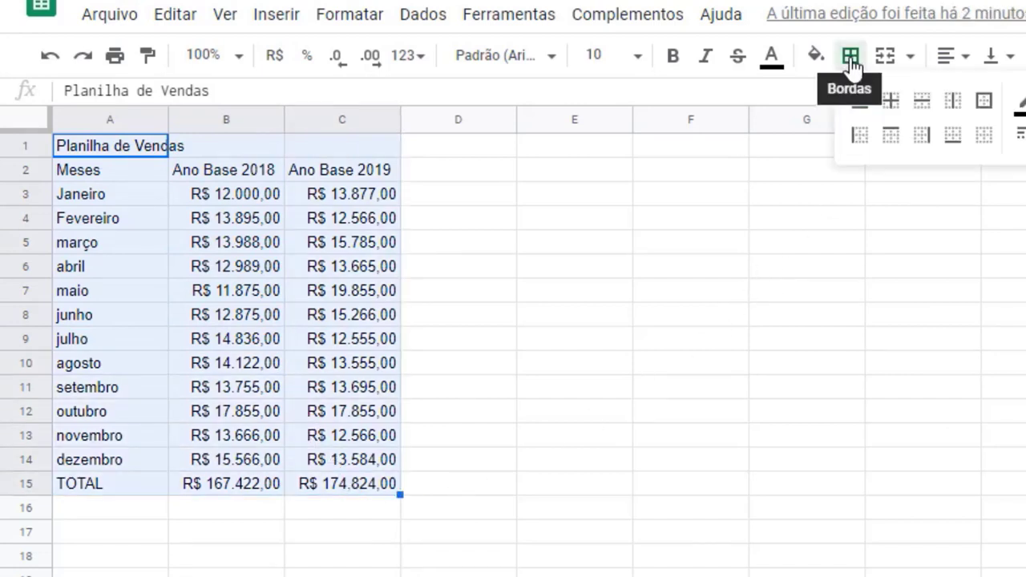
{"action": "left_click", "coordinate": [860, 112]}
{"action": "left_click", "coordinate": [767, 301]}
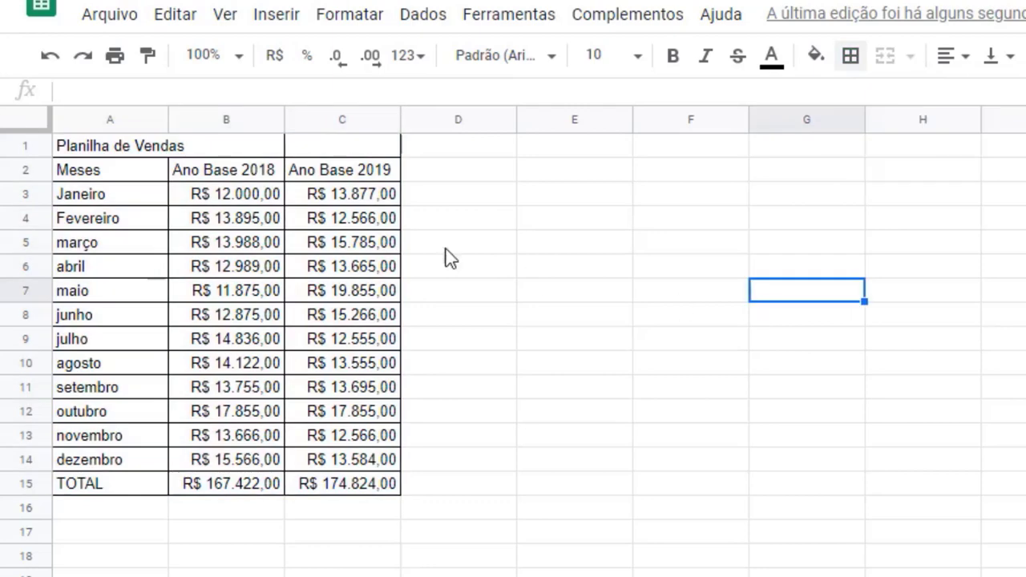
- Merge cells A1:C1 and center the title Planilha de Vendas across the table
{"action": "left_click_drag", "start_coordinate": [105, 147], "coordinate": [337, 148]}
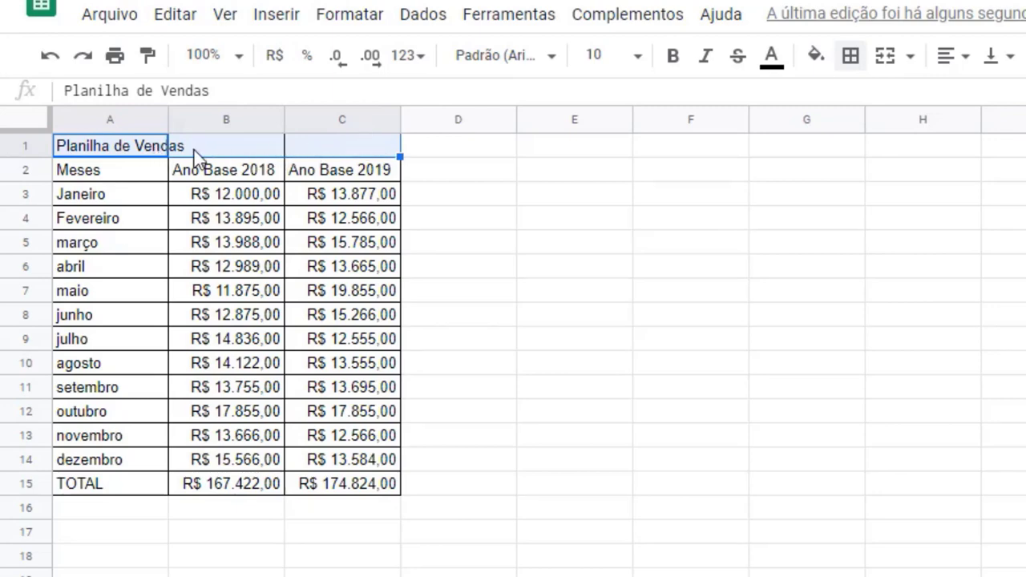
{"action": "left_click", "coordinate": [886, 57]}
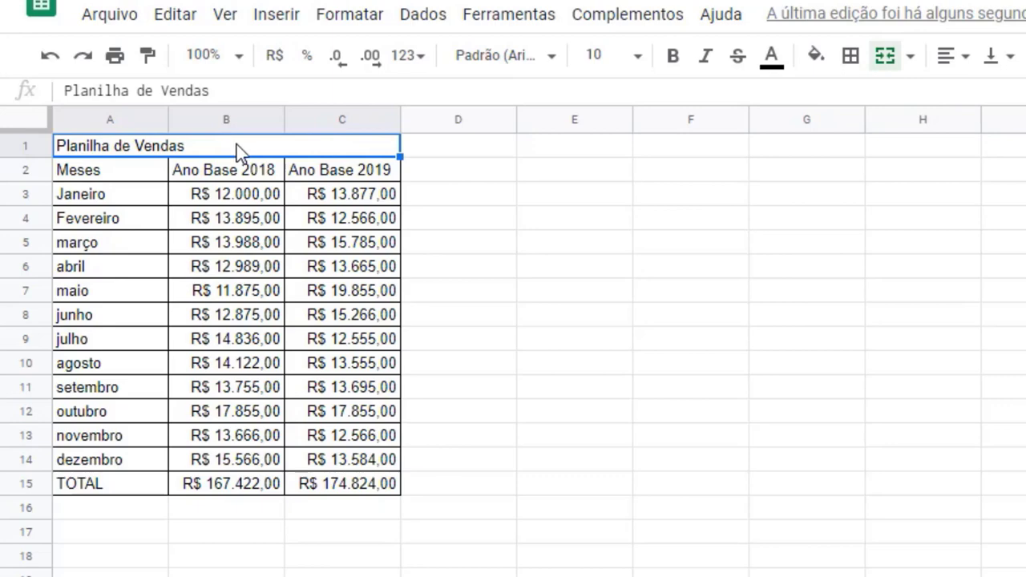
{"action": "left_click", "coordinate": [954, 56]}
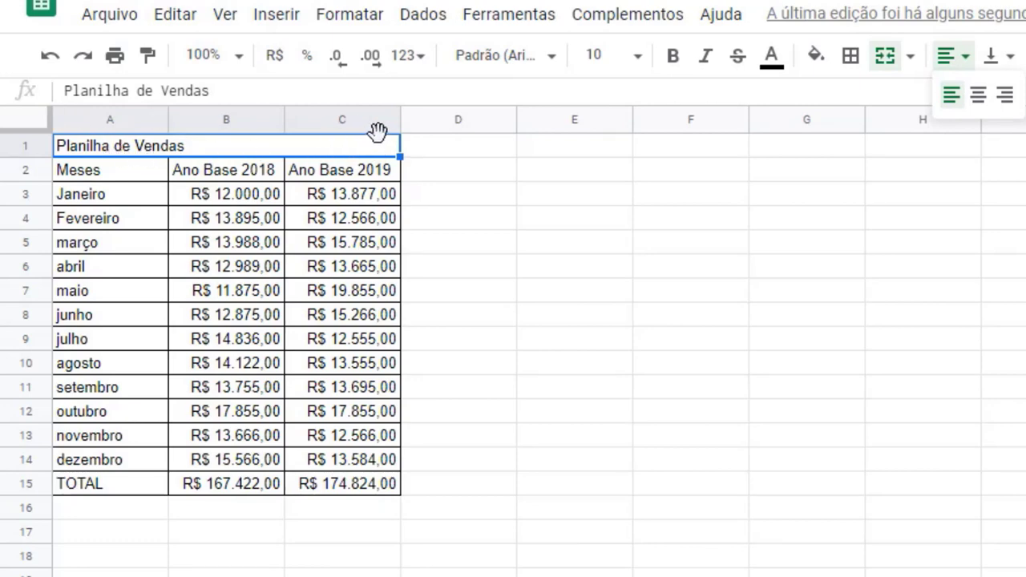
{"action": "left_click", "coordinate": [992, 103]}
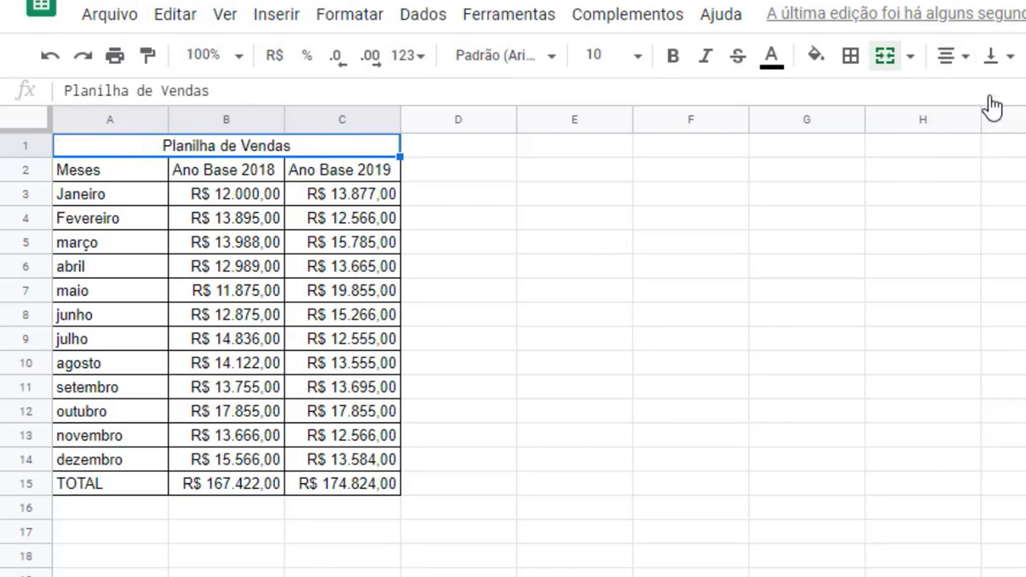
- Make the title Planilha de Vendas bold with font size 14
{"action": "left_click", "coordinate": [675, 57]}
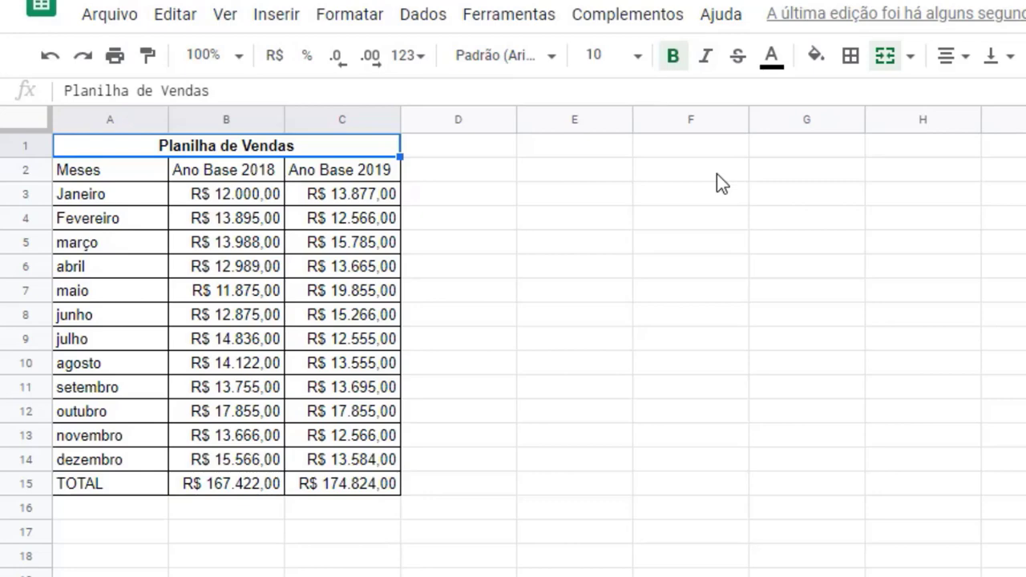
{"action": "left_click", "coordinate": [639, 59]}
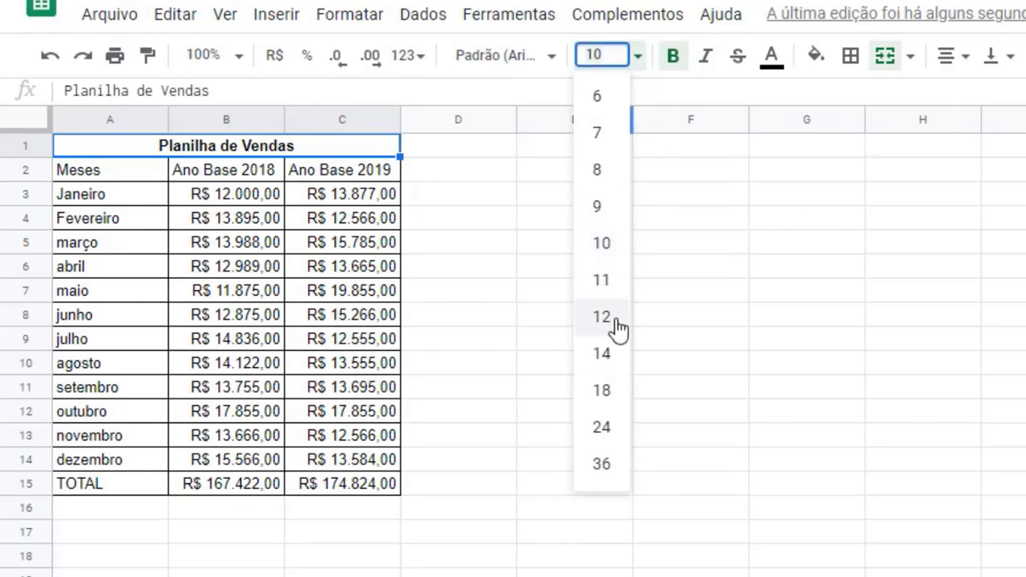
{"action": "left_click", "coordinate": [604, 354]}
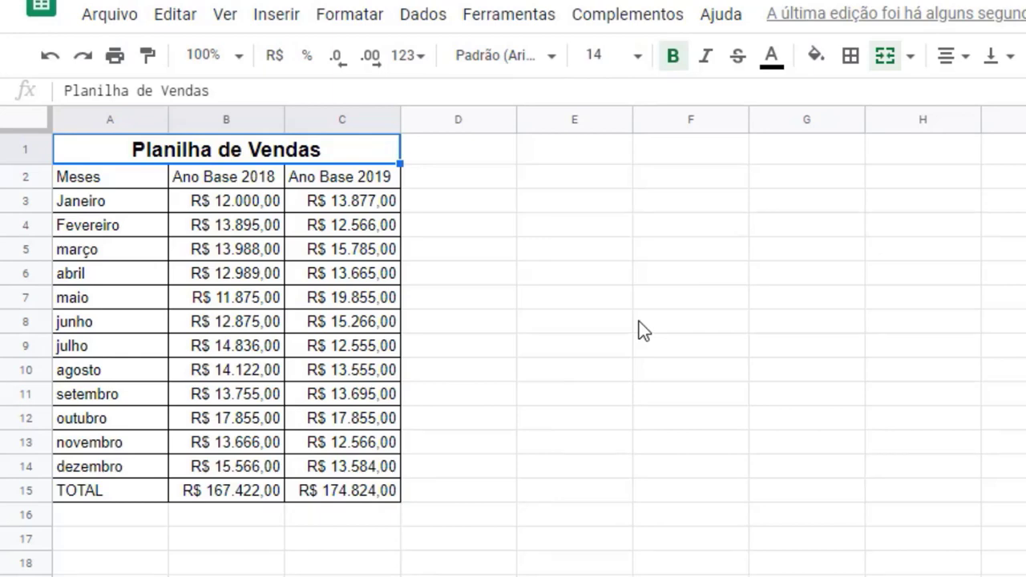
- Center the contents of the table below the title, A2:C15, horizontally
{"action": "left_click_drag", "start_coordinate": [120, 183], "coordinate": [367, 500]}
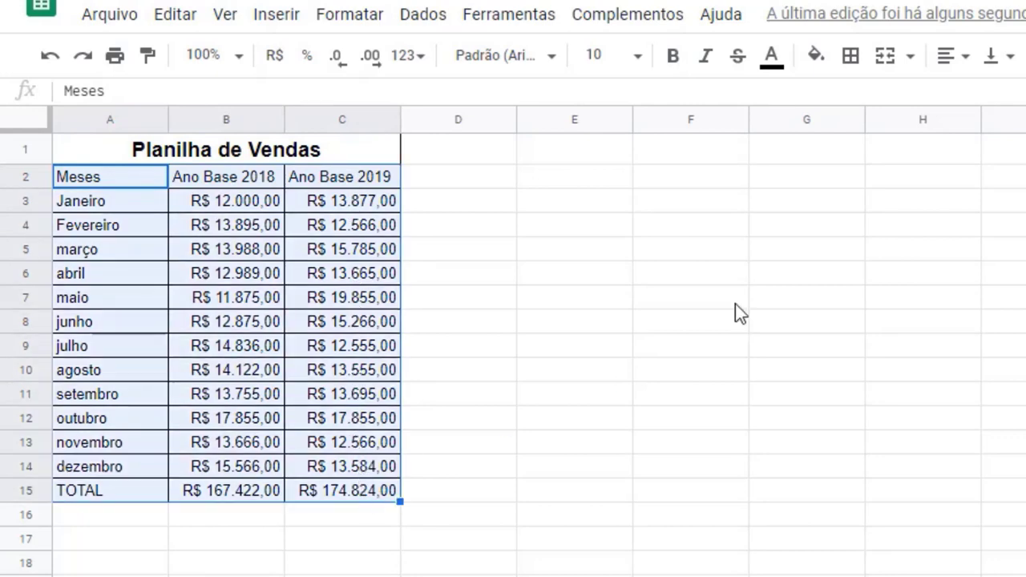
{"action": "left_click", "coordinate": [956, 56]}
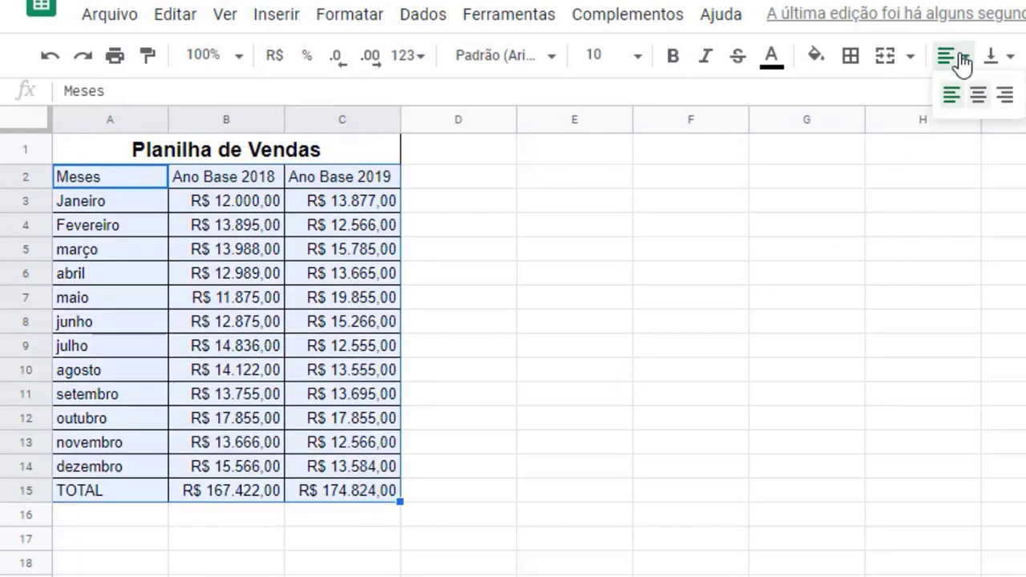
{"action": "left_click", "coordinate": [980, 96]}
{"action": "left_click", "coordinate": [154, 231]}
- Make the column headings in A2:C2 and the month and TOTAL labels in A3:A15 bold
{"action": "left_click_drag", "start_coordinate": [120, 178], "coordinate": [371, 183]}
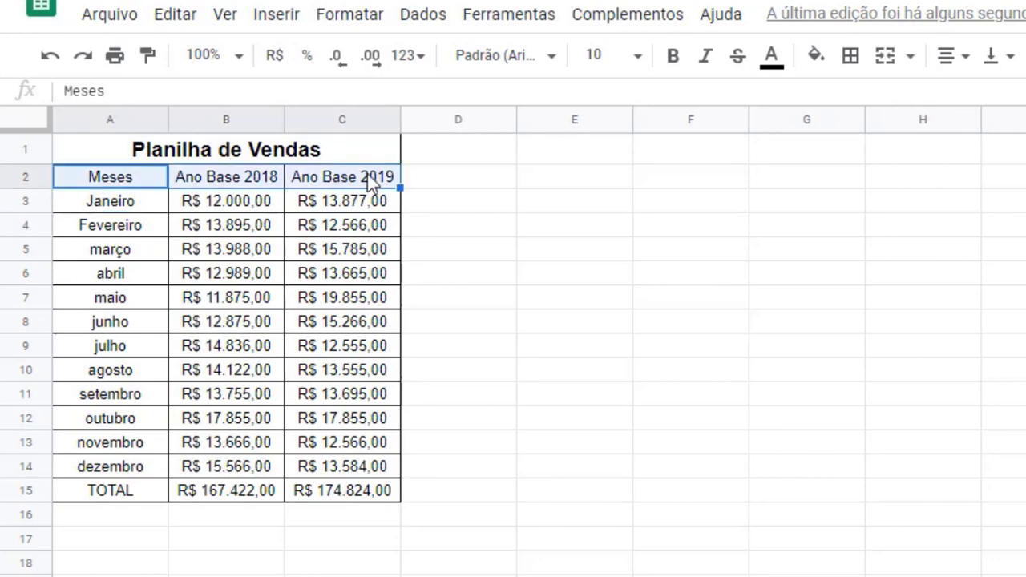
{"action": "left_click", "coordinate": [675, 61]}
{"action": "left_click", "coordinate": [472, 393]}
{"action": "left_click_drag", "start_coordinate": [126, 203], "coordinate": [132, 502]}
{"action": "left_click", "coordinate": [678, 63]}
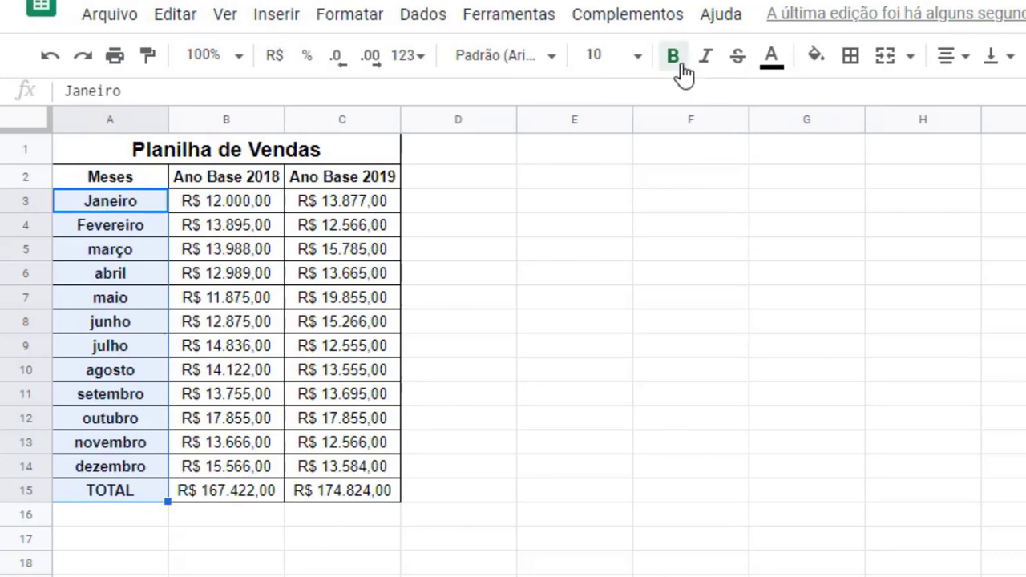
- Fill the title and column heading rows, A1:C2, with dark blue
{"action": "left_click", "coordinate": [290, 162]}
{"action": "left_click_drag", "start_coordinate": [290, 161], "coordinate": [353, 181]}
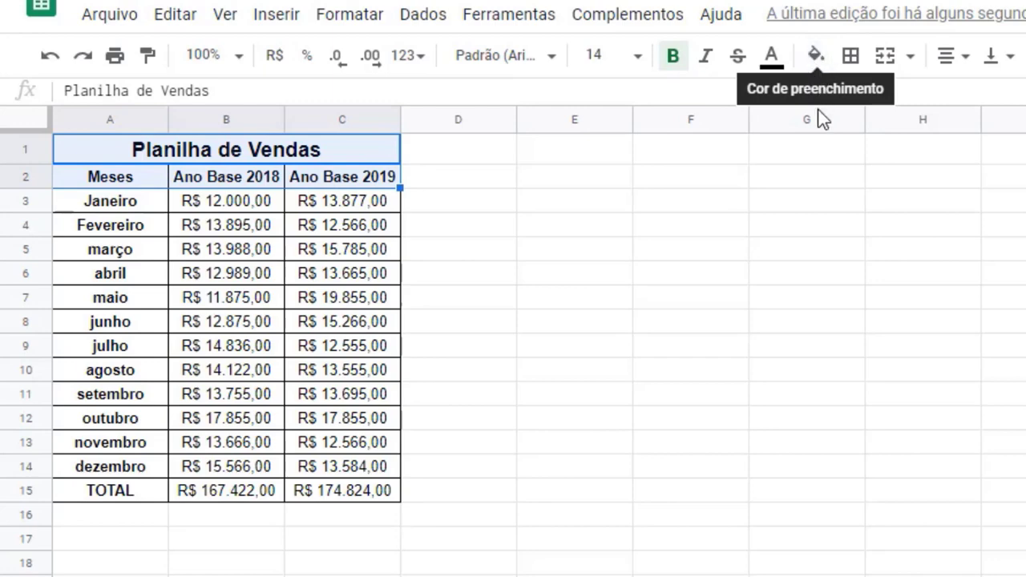
{"action": "left_click", "coordinate": [817, 58]}
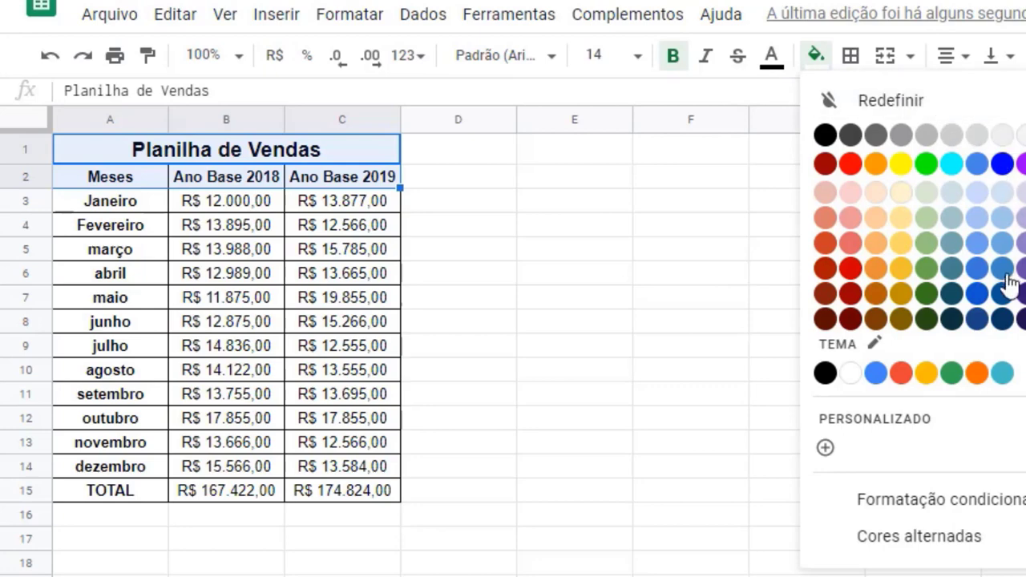
{"action": "left_click", "coordinate": [978, 294]}
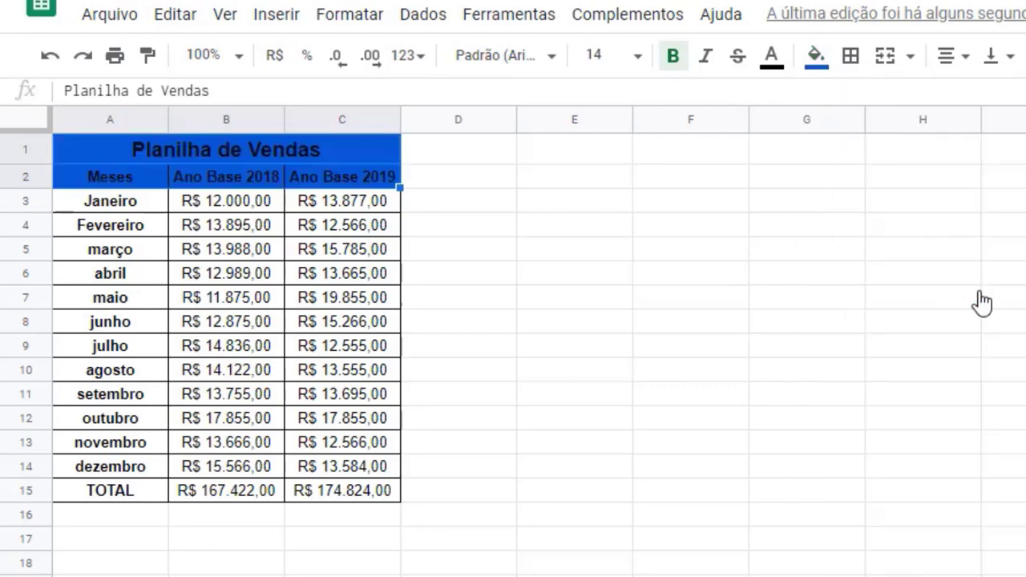
{"action": "left_click", "coordinate": [527, 226]}
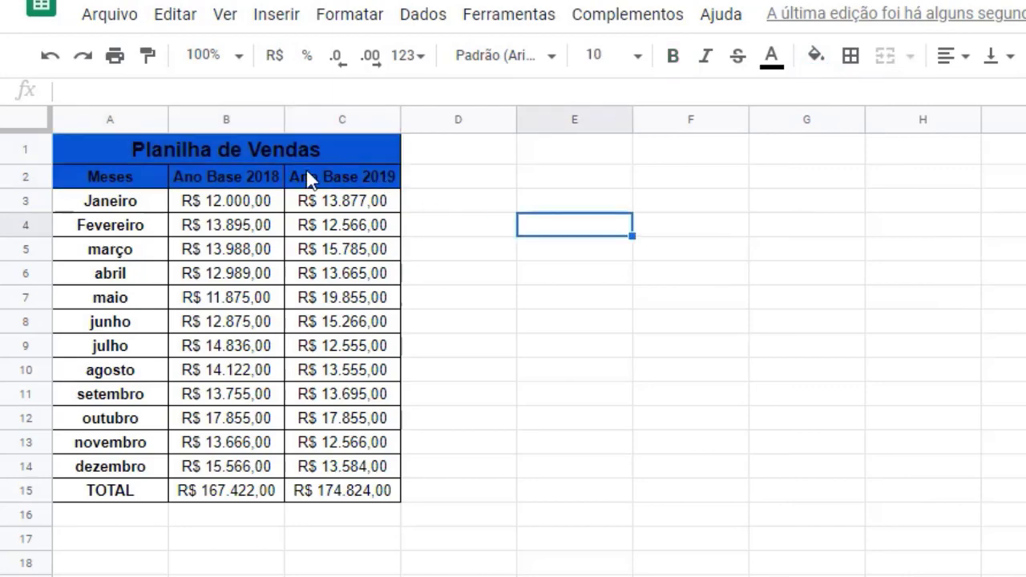
- Set the text color of the title and column headings in A1:C2 to white
{"action": "left_click_drag", "start_coordinate": [127, 154], "coordinate": [321, 179]}
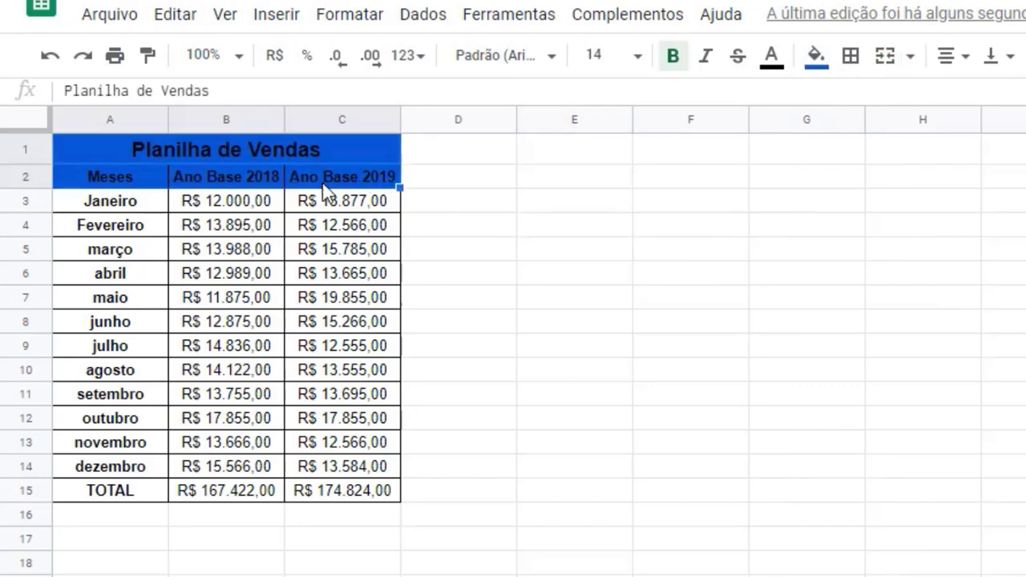
{"action": "left_click", "coordinate": [771, 56]}
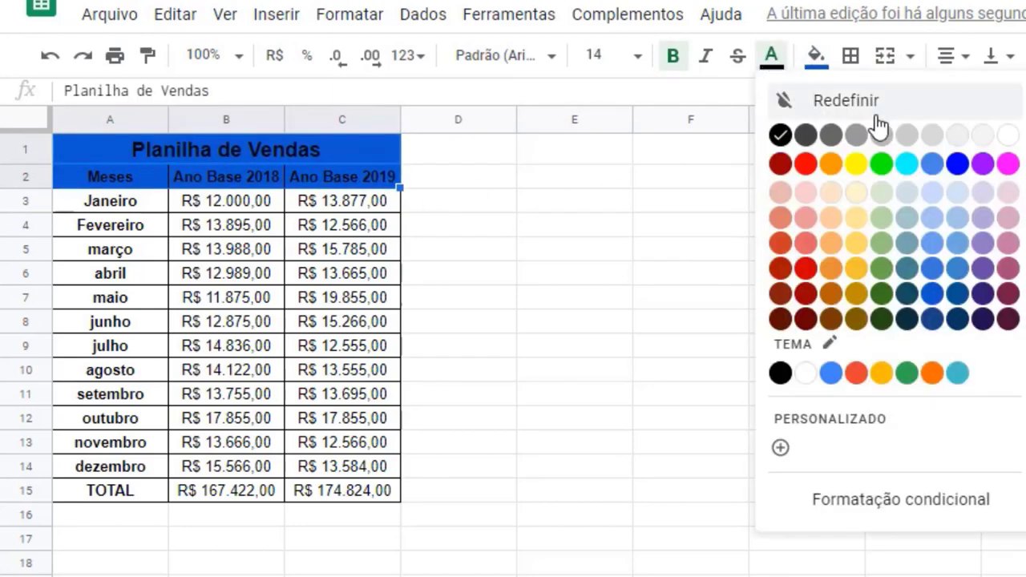
{"action": "left_click", "coordinate": [1005, 135]}
{"action": "left_click", "coordinate": [694, 166]}
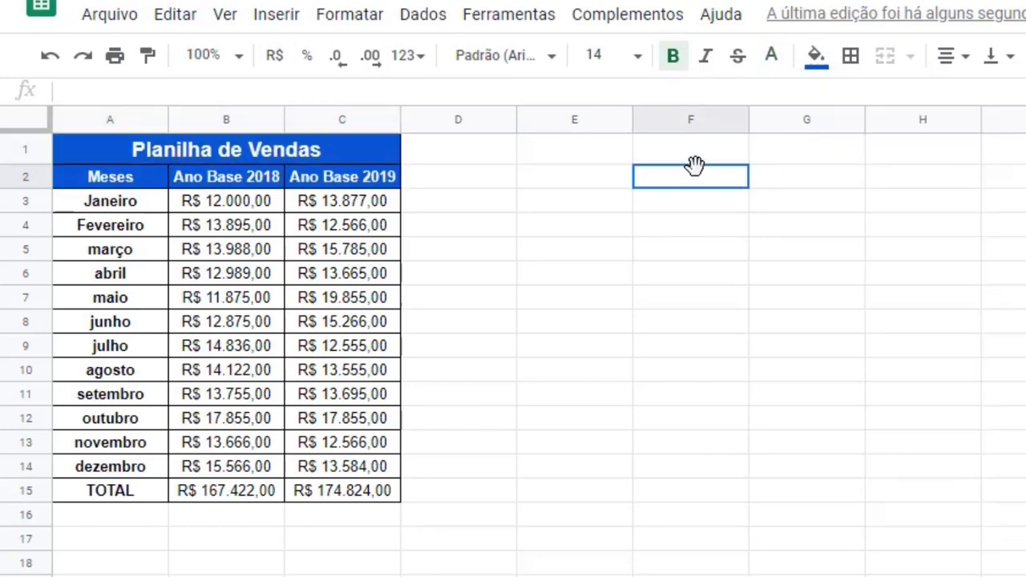
- Fill the month and TOTAL labels in A3:A15 with a lighter blue and make their text white
{"action": "left_click_drag", "start_coordinate": [145, 200], "coordinate": [147, 489]}
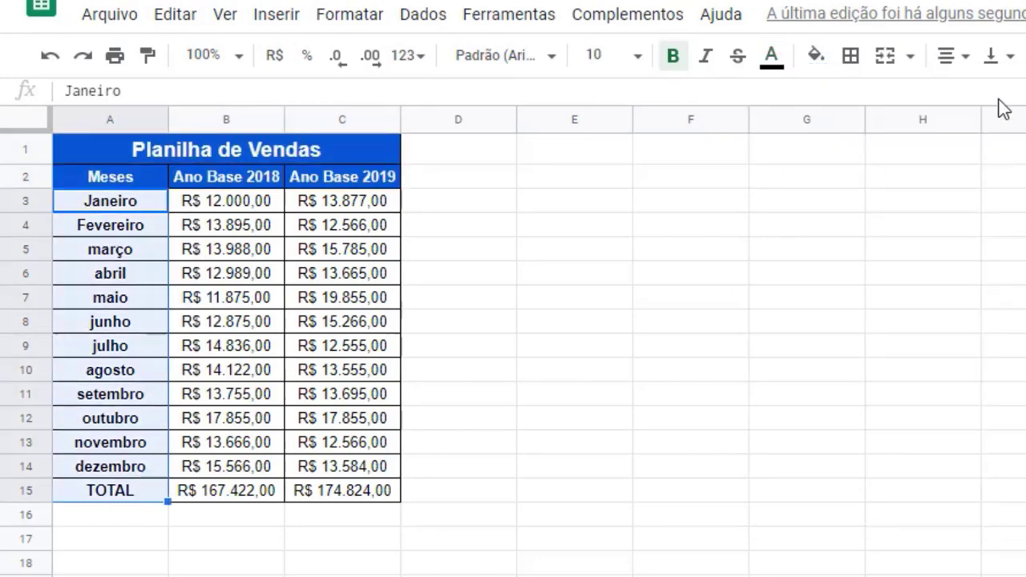
{"action": "left_click", "coordinate": [820, 58]}
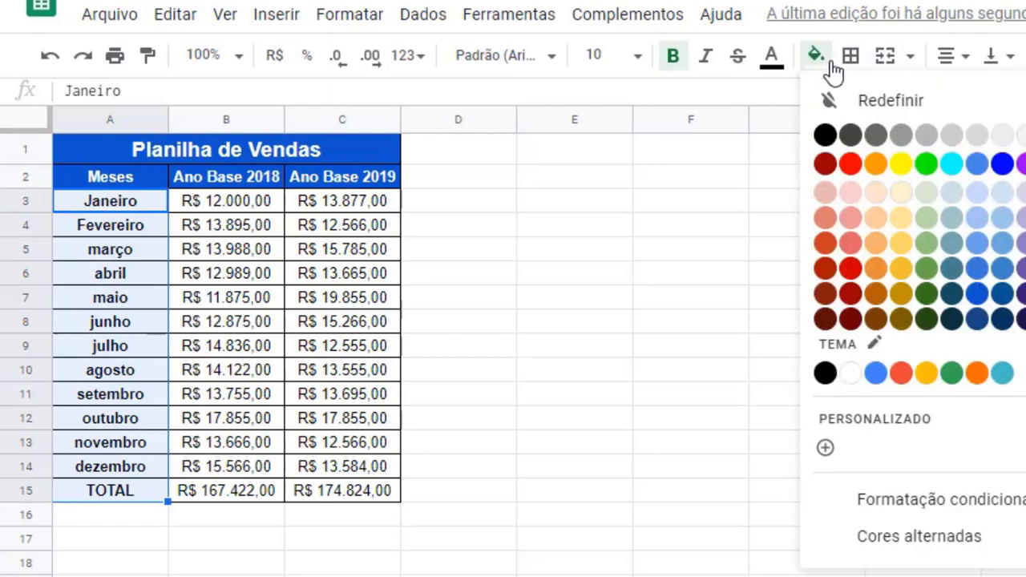
{"action": "left_click", "coordinate": [976, 244]}
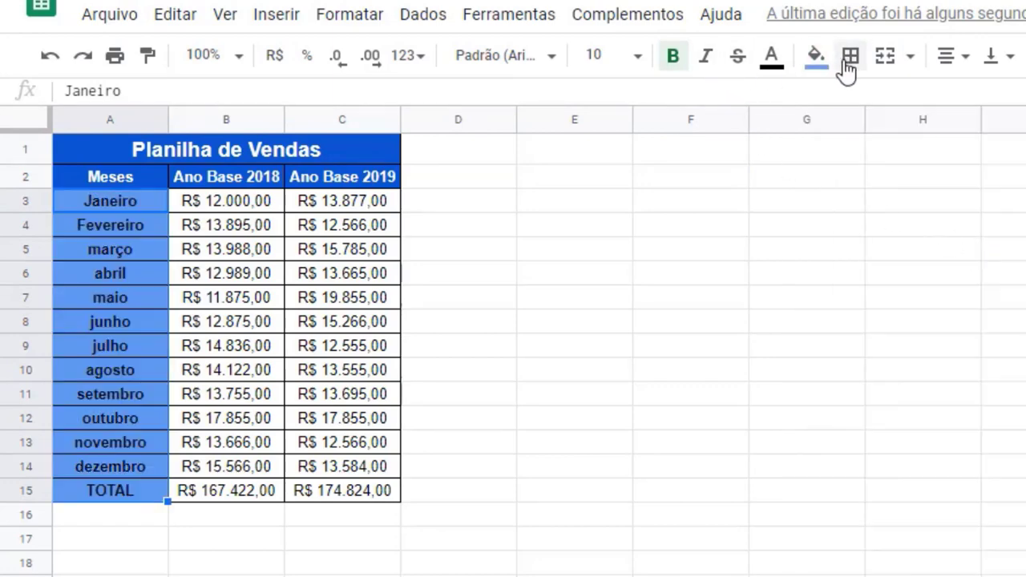
{"action": "left_click", "coordinate": [773, 61]}
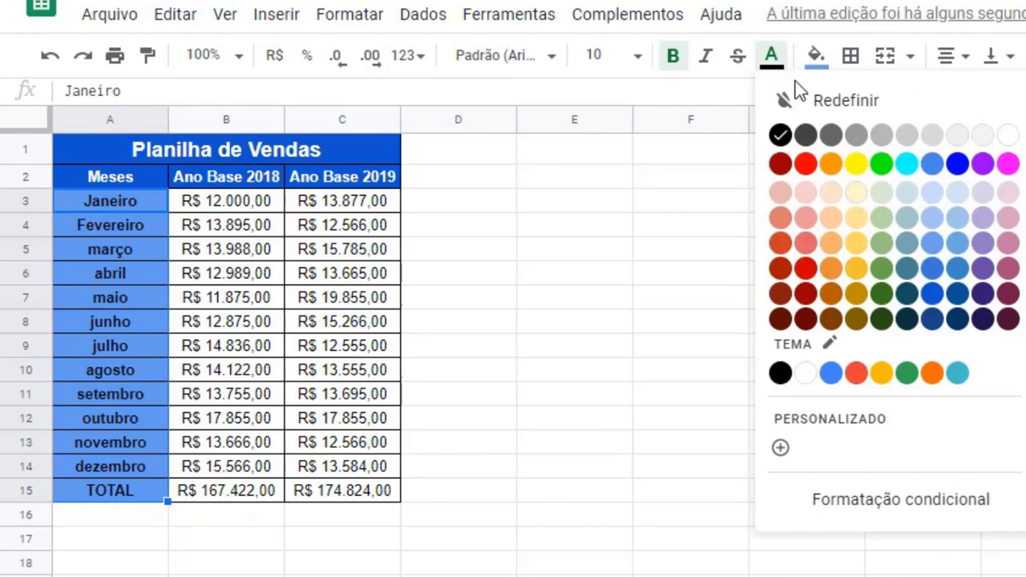
{"action": "left_click", "coordinate": [1007, 137]}
- Make the 2018 and 2019 totals in B15:C15 bold
{"action": "left_click", "coordinate": [245, 496]}
{"action": "left_click", "coordinate": [345, 496], "text": "shift"}
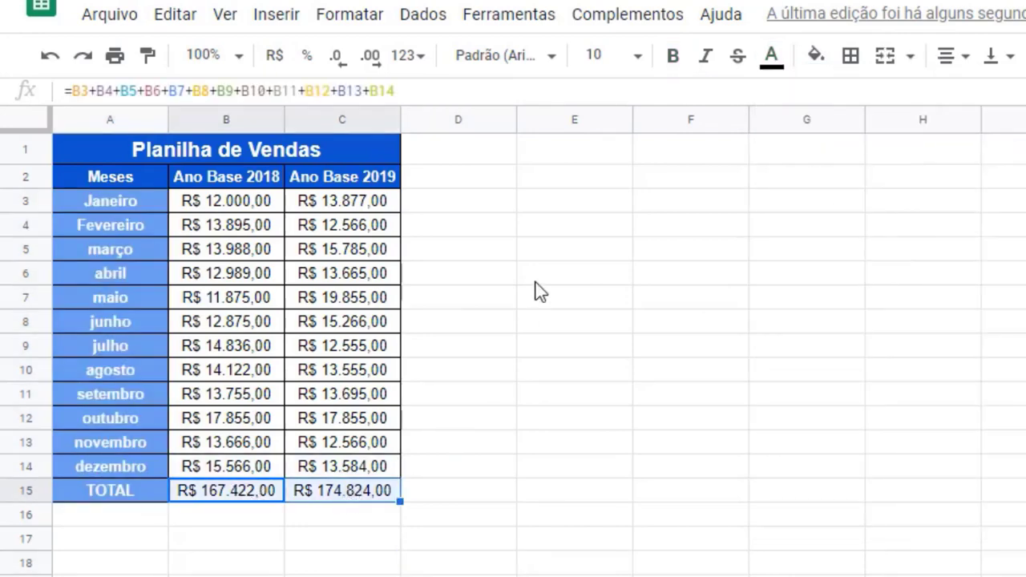
{"action": "left_click", "coordinate": [676, 56]}
{"action": "left_click", "coordinate": [347, 491]}
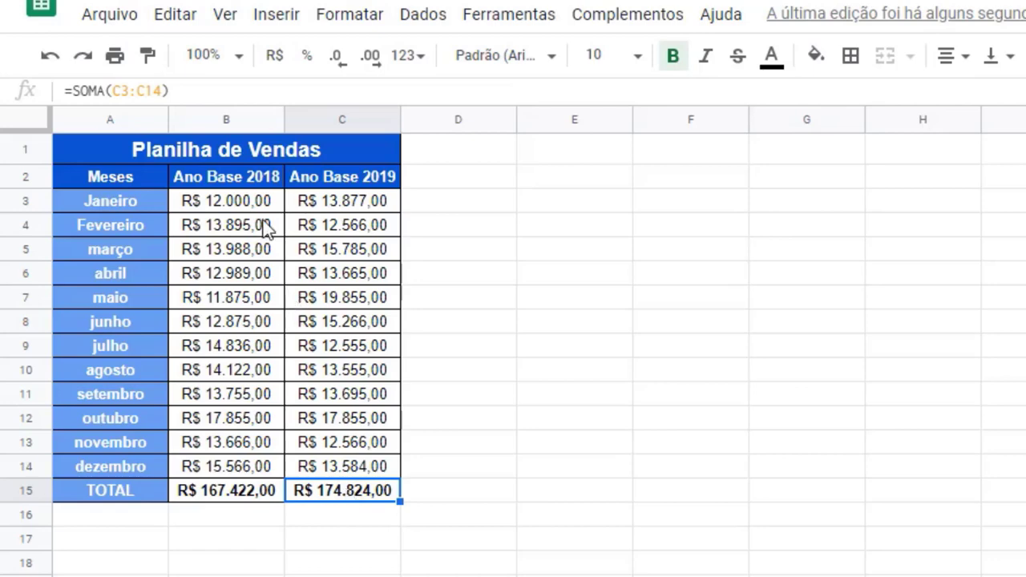
- Start a conditional formatting rule for the monthly figures in B3:C14 with a light red fill
{"action": "left_click_drag", "start_coordinate": [222, 201], "coordinate": [343, 467]}
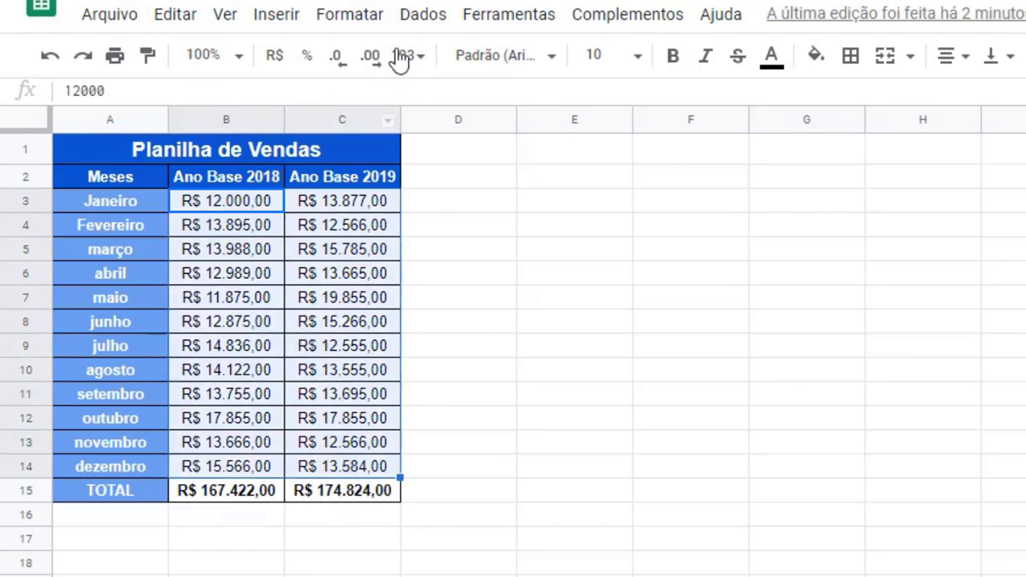
{"action": "left_click", "coordinate": [374, 25]}
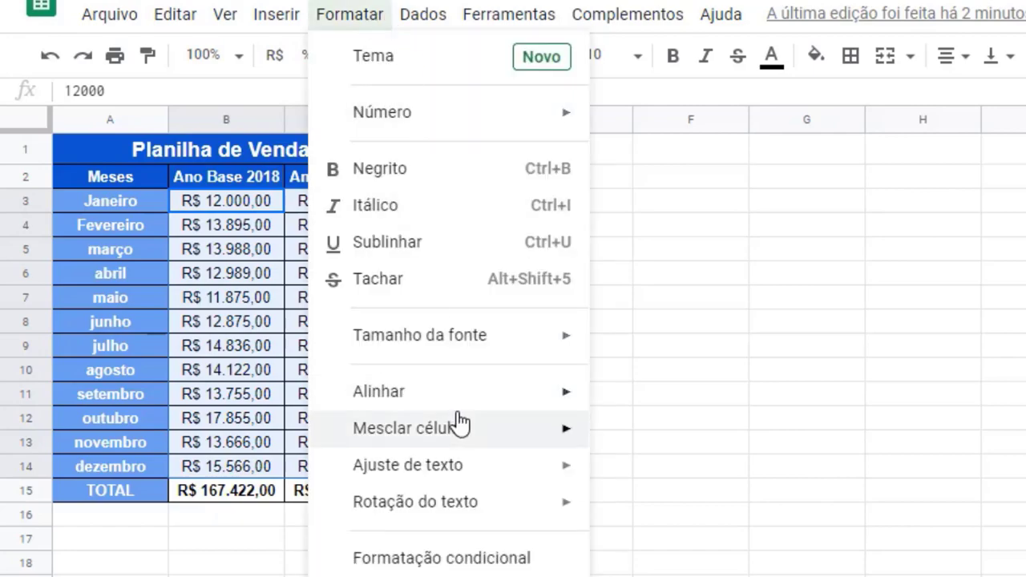
{"action": "left_click", "coordinate": [486, 563]}
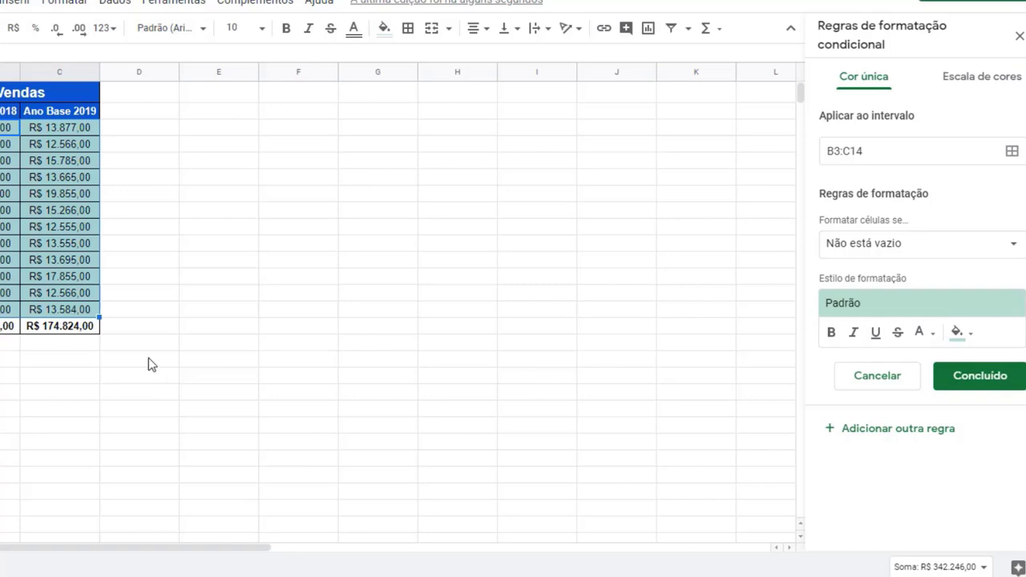
{"action": "left_click", "coordinate": [967, 350]}
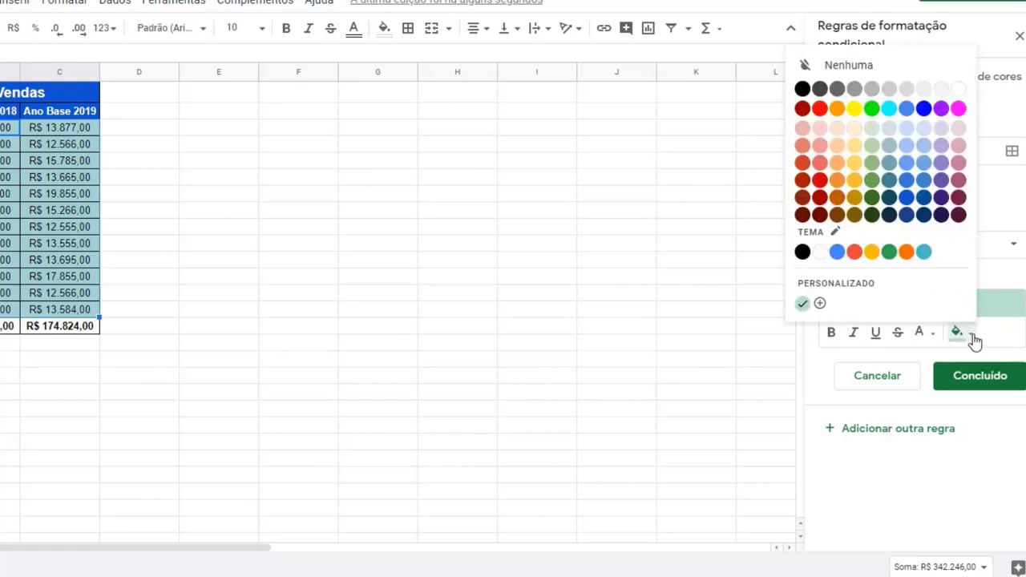
{"action": "left_click", "coordinate": [820, 162]}
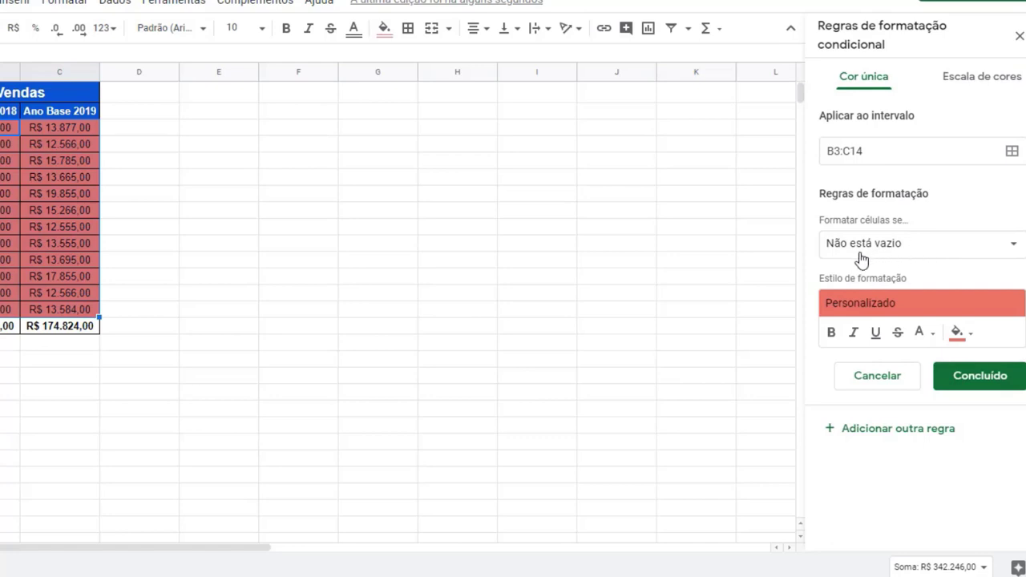
- Make the conditional formatting rule apply to values less than 13000 and save it
{"action": "left_click", "coordinate": [896, 256]}
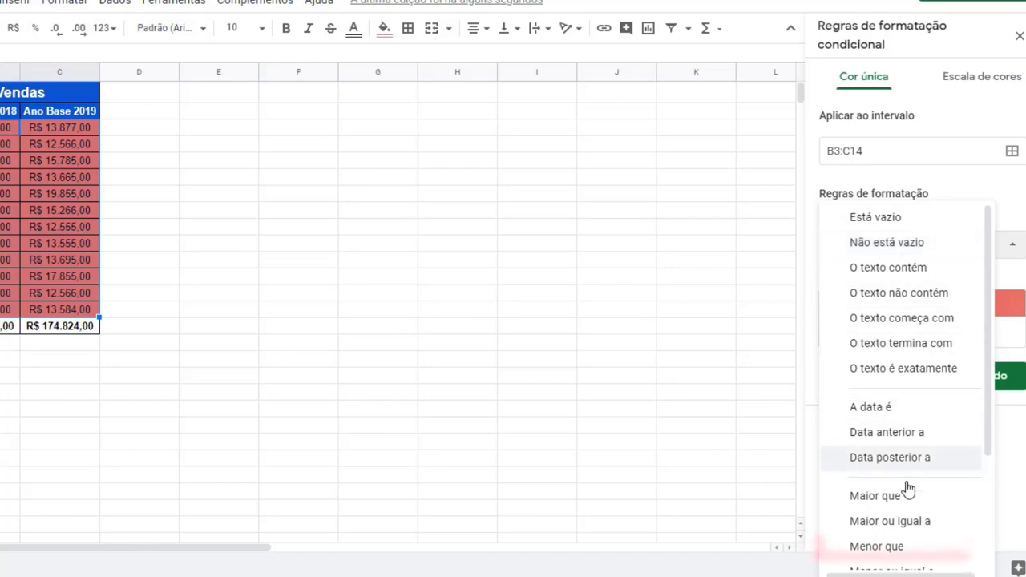
{"action": "left_click", "coordinate": [877, 546]}
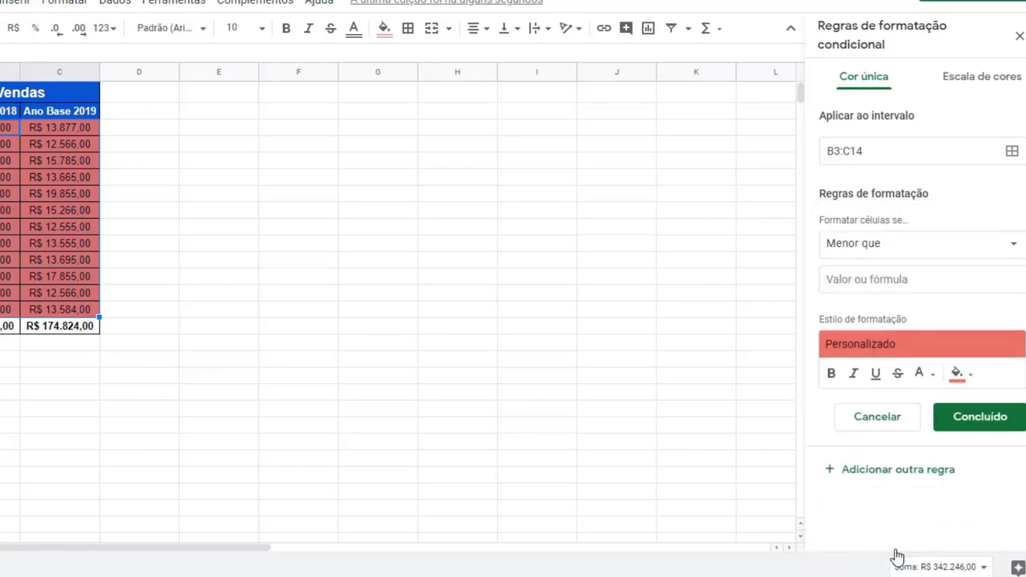
{"action": "left_click", "coordinate": [877, 284]}
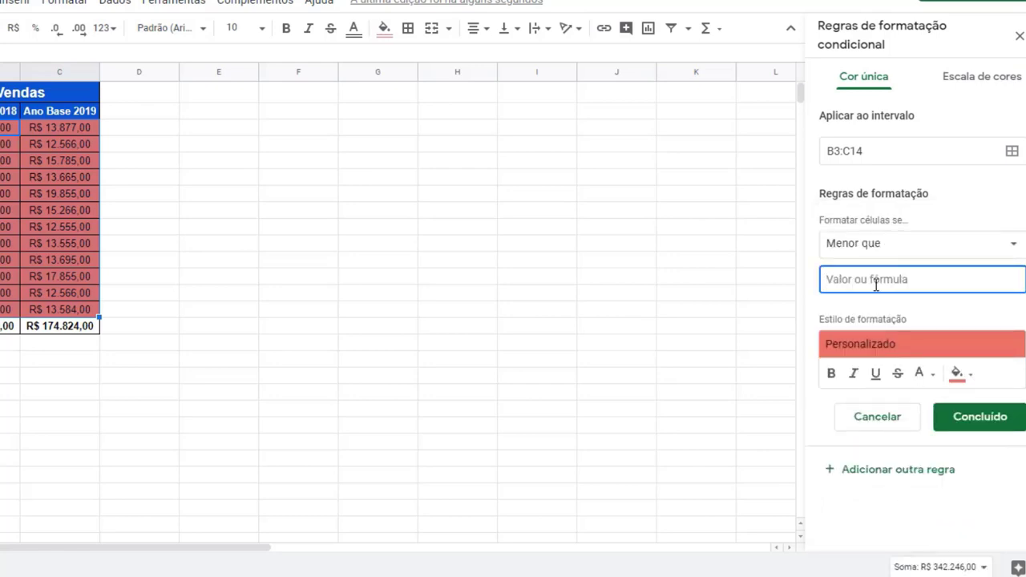
{"action": "type", "text": "13000"}
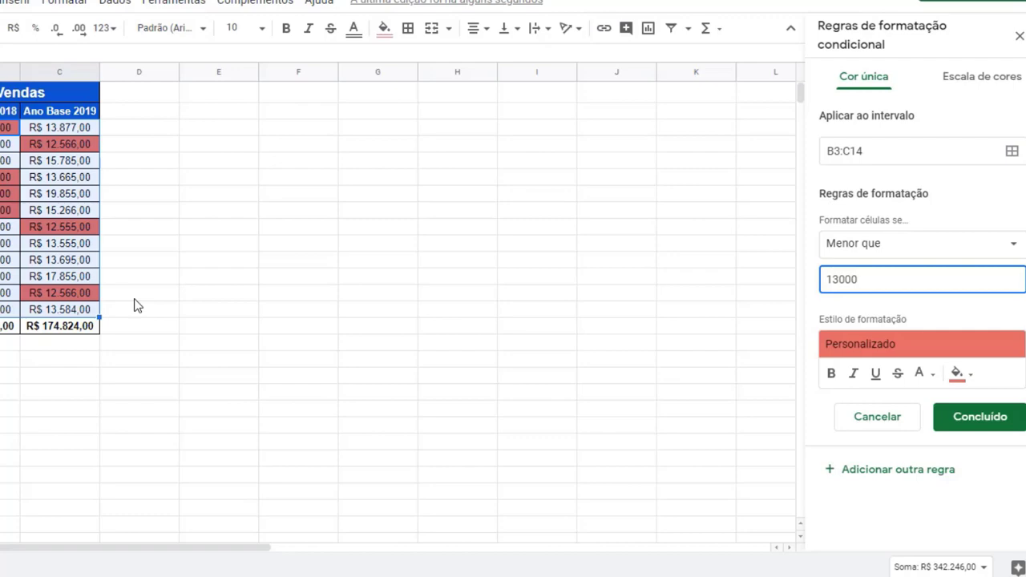
{"action": "left_click", "coordinate": [980, 417]}
{"action": "left_click", "coordinate": [599, 386]}
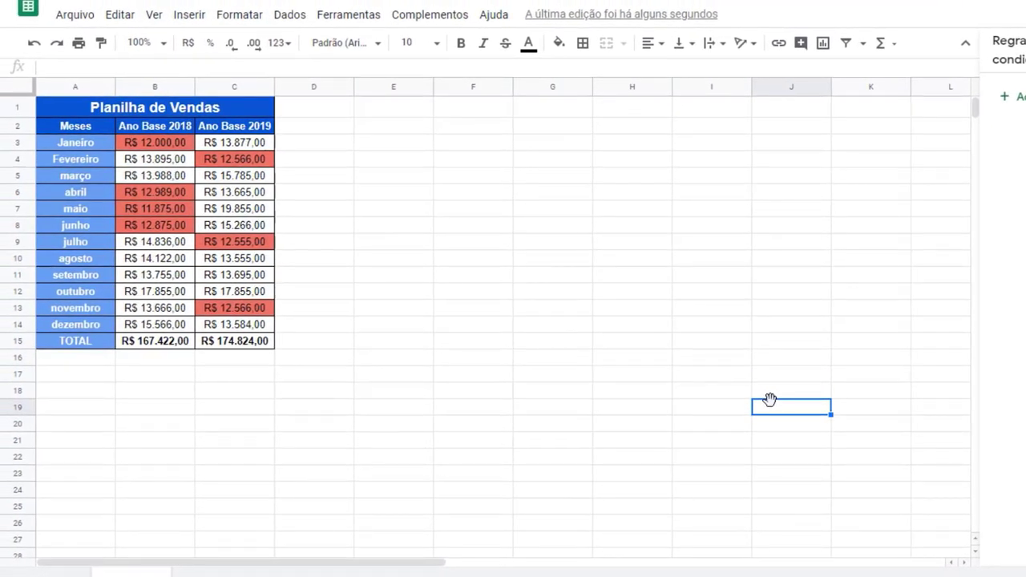
{"action": "left_click", "coordinate": [721, 443]}
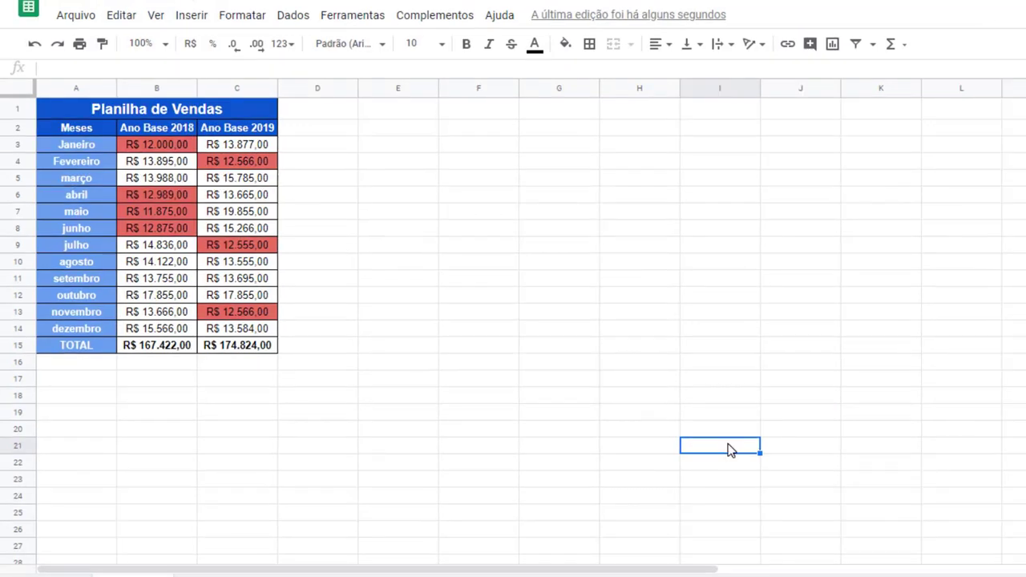
{"action": "left_click", "coordinate": [400, 153]}
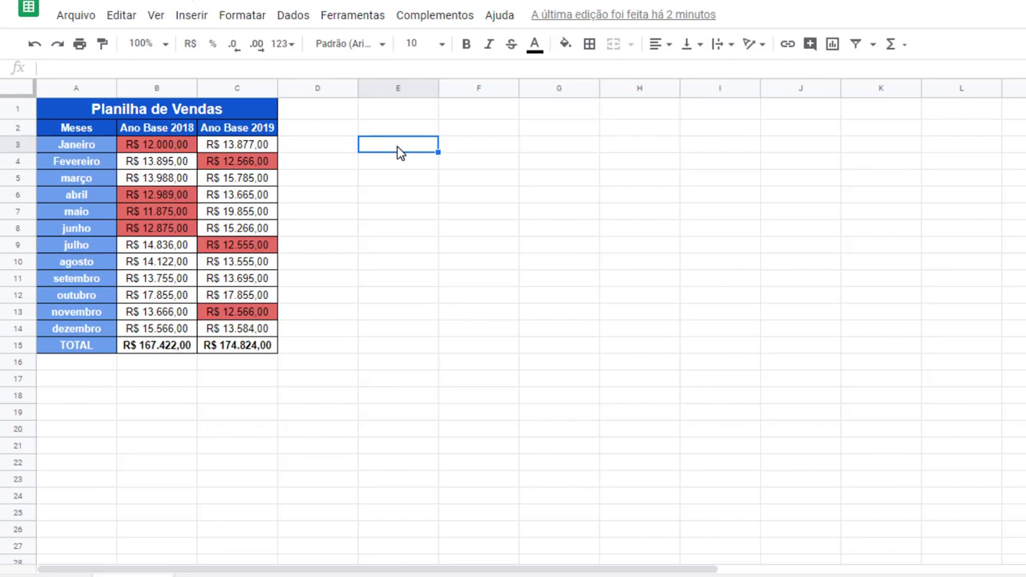
- Copy the 2019 column, C2:C15, and paste it into column D starting at D2
{"action": "left_click", "coordinate": [243, 130]}
{"action": "left_click_drag", "start_coordinate": [249, 152], "coordinate": [244, 344]}
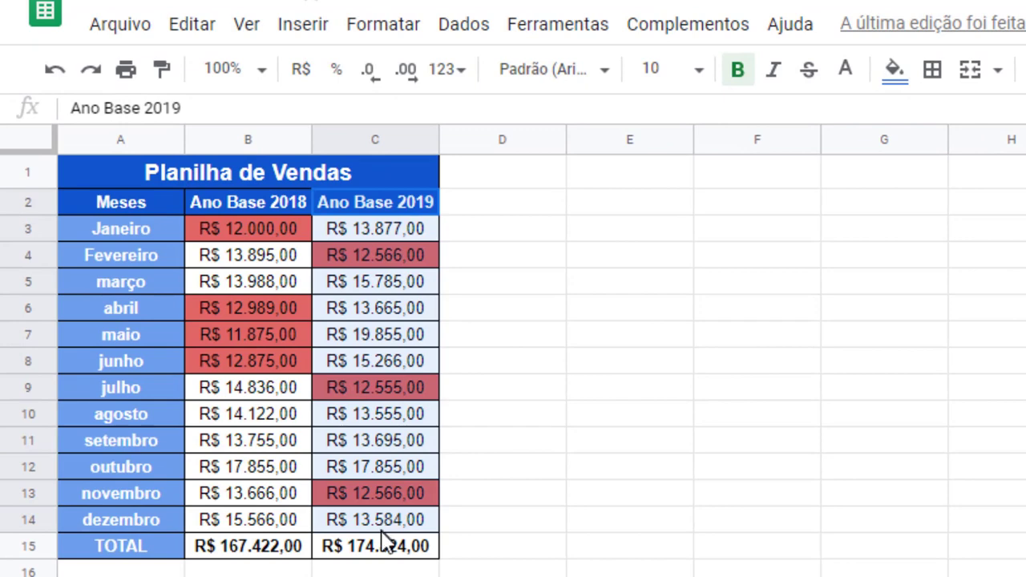
{"action": "left_click_drag", "start_coordinate": [381, 542], "coordinate": [385, 559]}
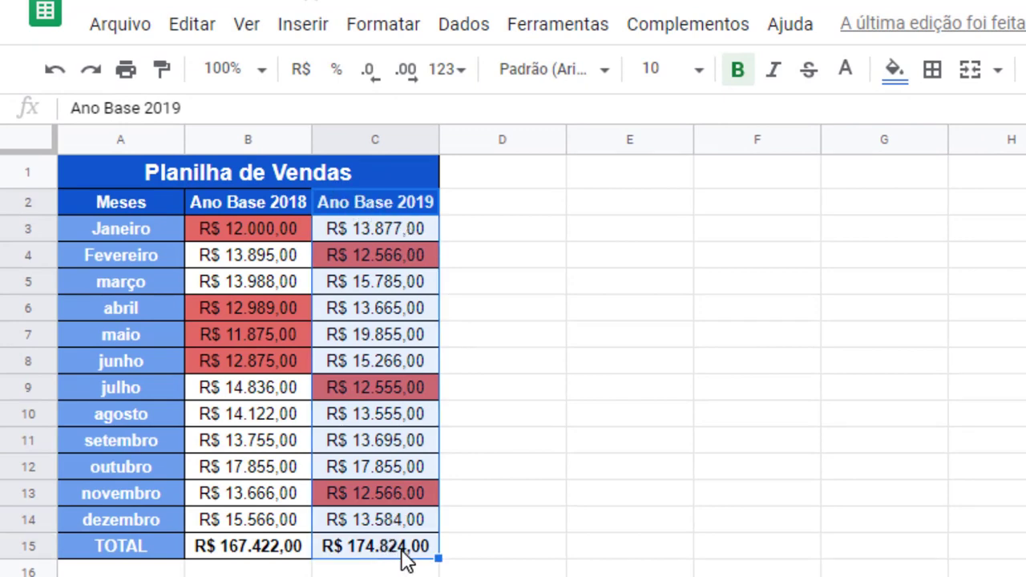
{"action": "left_click", "coordinate": [197, 27]}
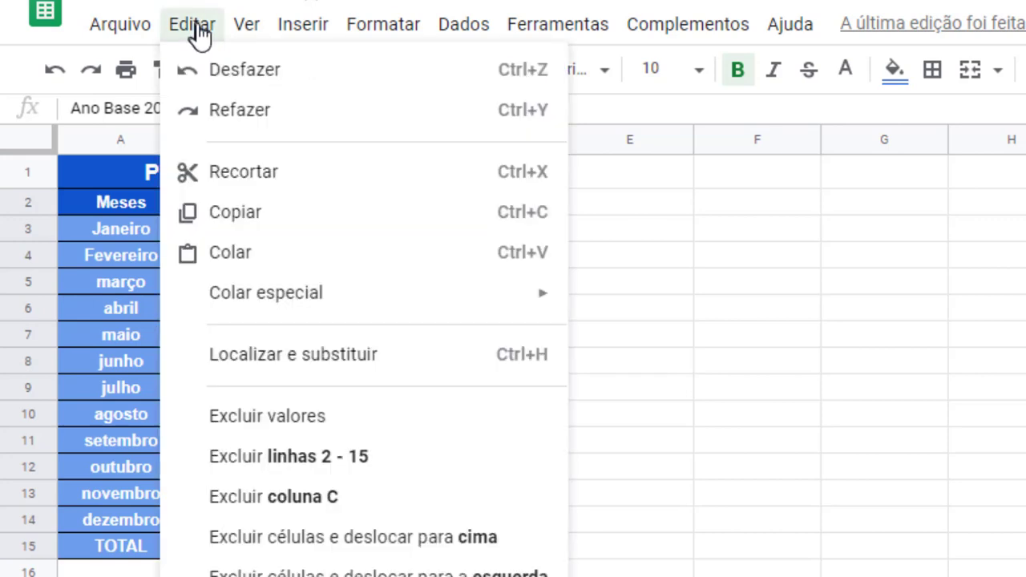
{"action": "left_click", "coordinate": [262, 212]}
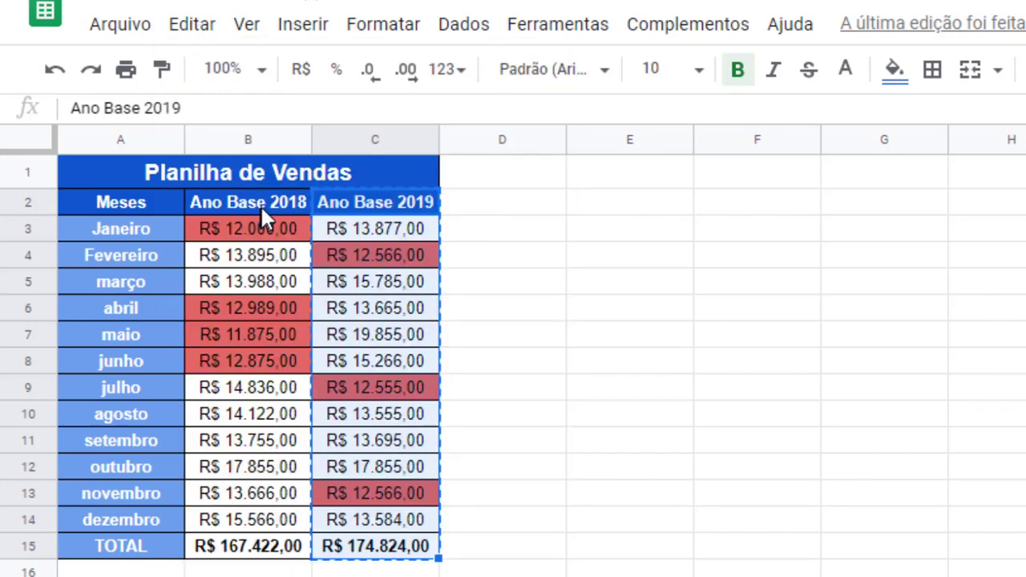
{"action": "left_click", "coordinate": [481, 211]}
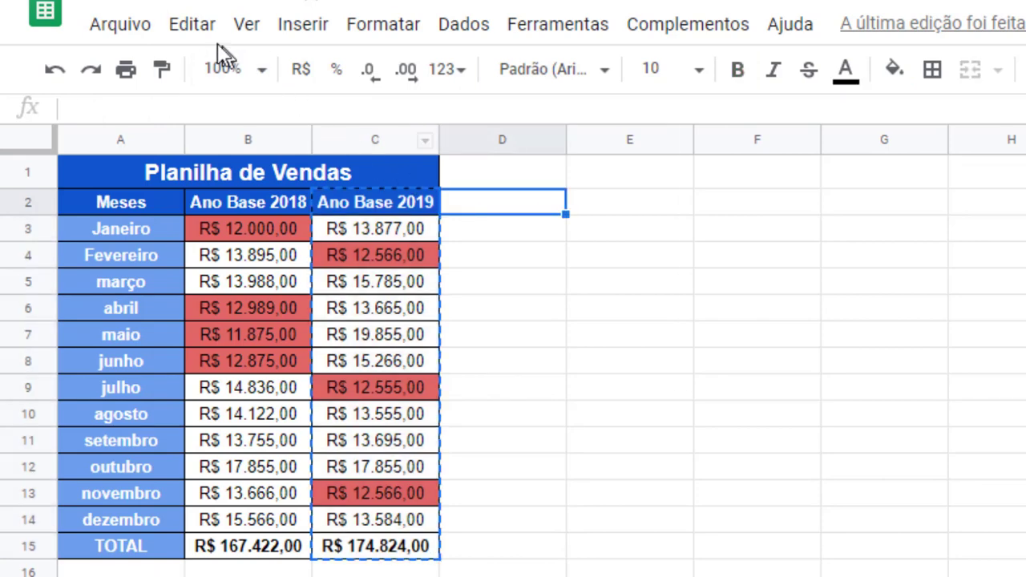
{"action": "left_click", "coordinate": [194, 26]}
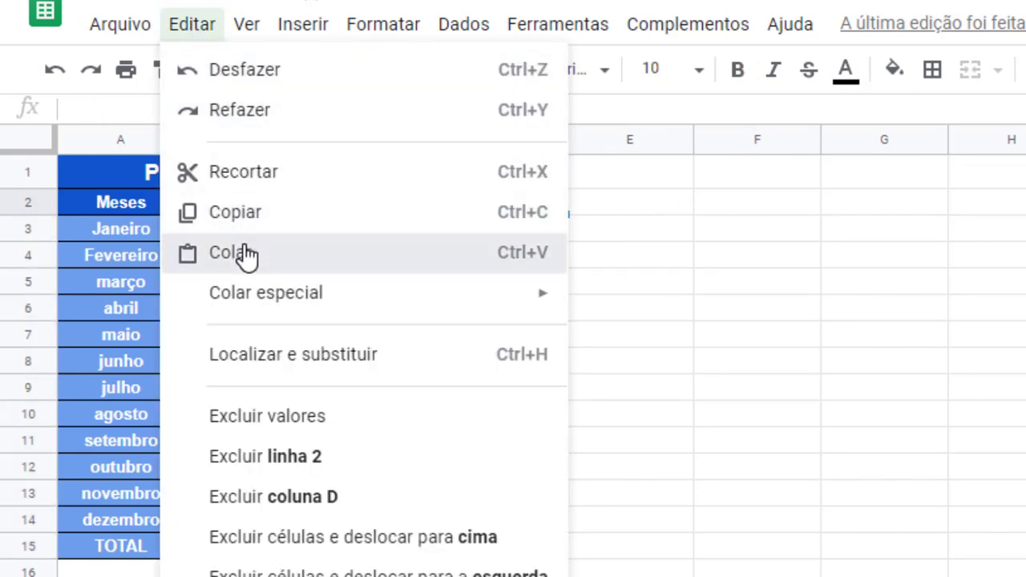
{"action": "left_click", "coordinate": [245, 252]}
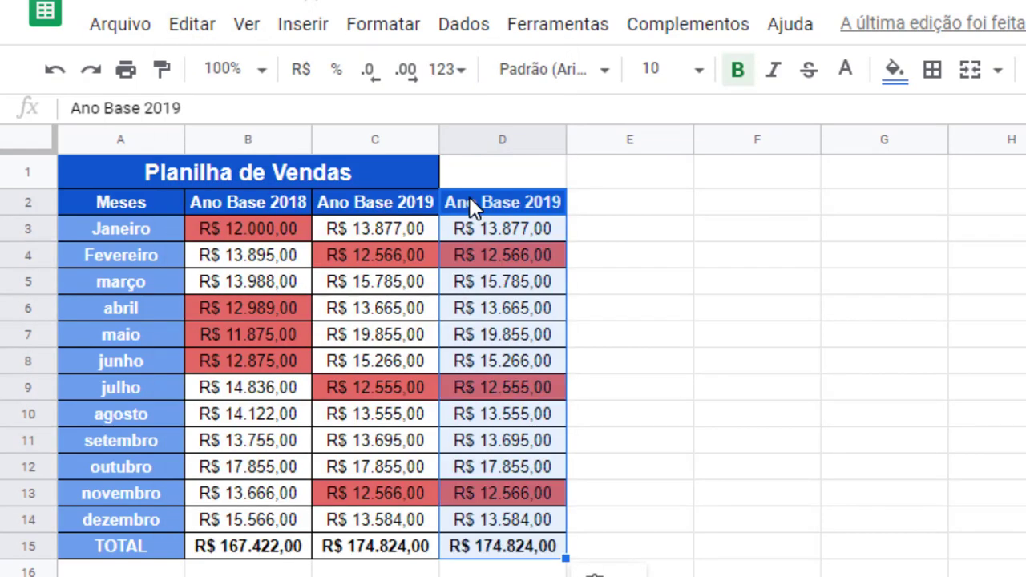
- Change the heading in D2 to "Ano Base 2020"
{"action": "double_click", "coordinate": [539, 201]}
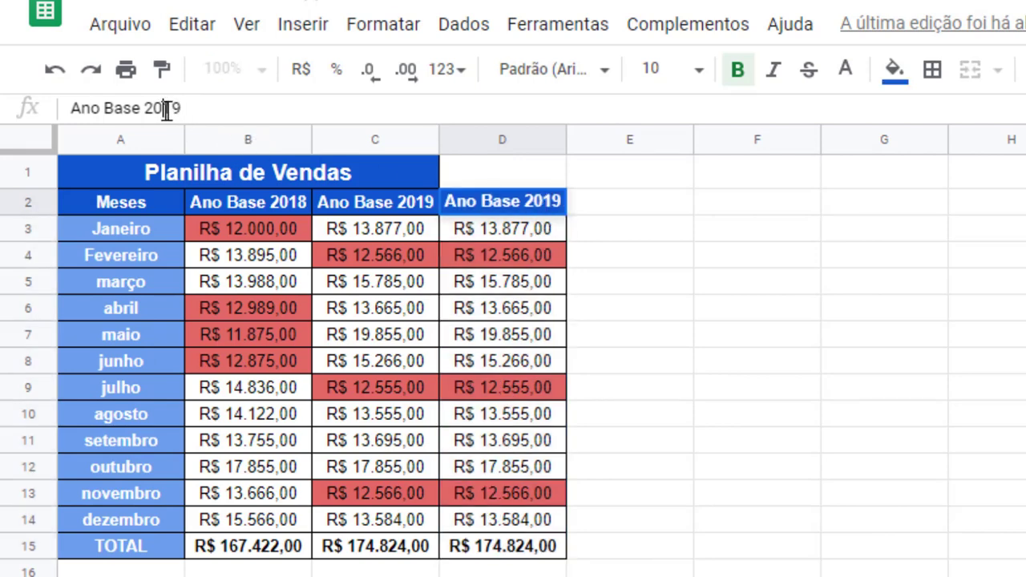
{"action": "left_click_drag", "start_coordinate": [164, 108], "coordinate": [189, 107]}
{"action": "type", "text": "20"}
{"action": "key", "text": "Return"}
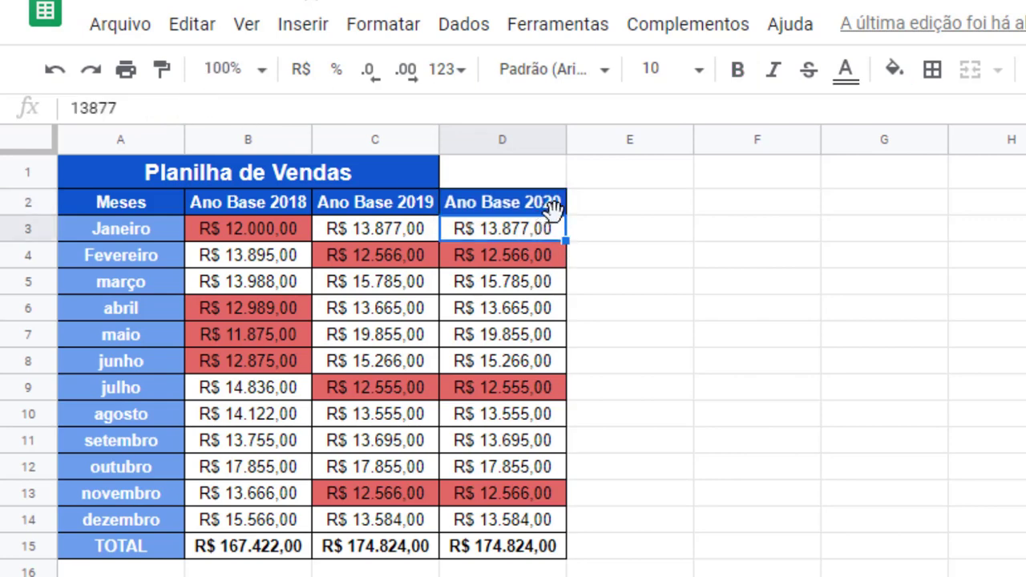
- Clear the copied monthly values in D3:D14 and inspect the sum formula in D15
{"action": "left_click_drag", "start_coordinate": [543, 229], "coordinate": [535, 525]}
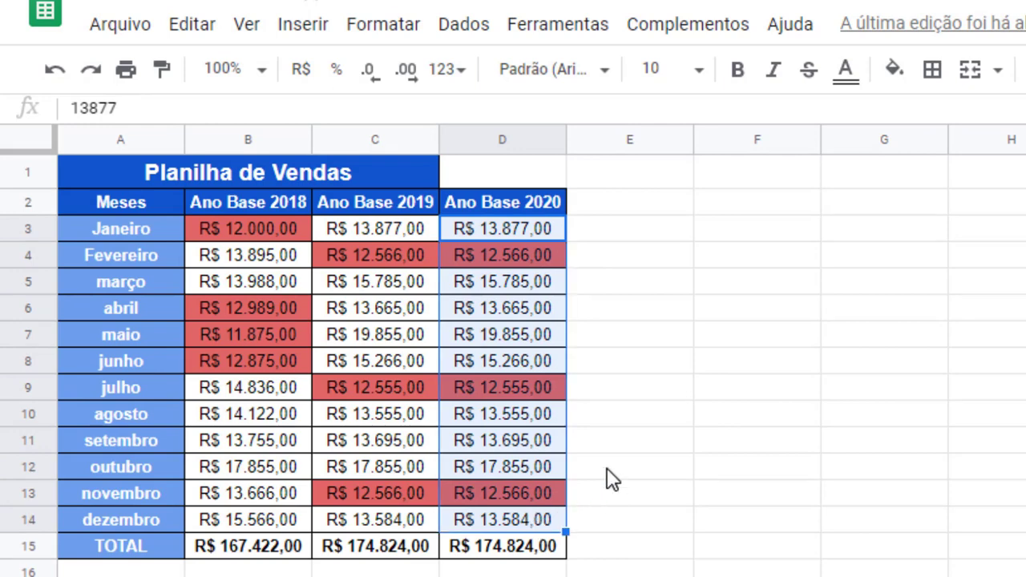
{"action": "key", "text": "Delete"}
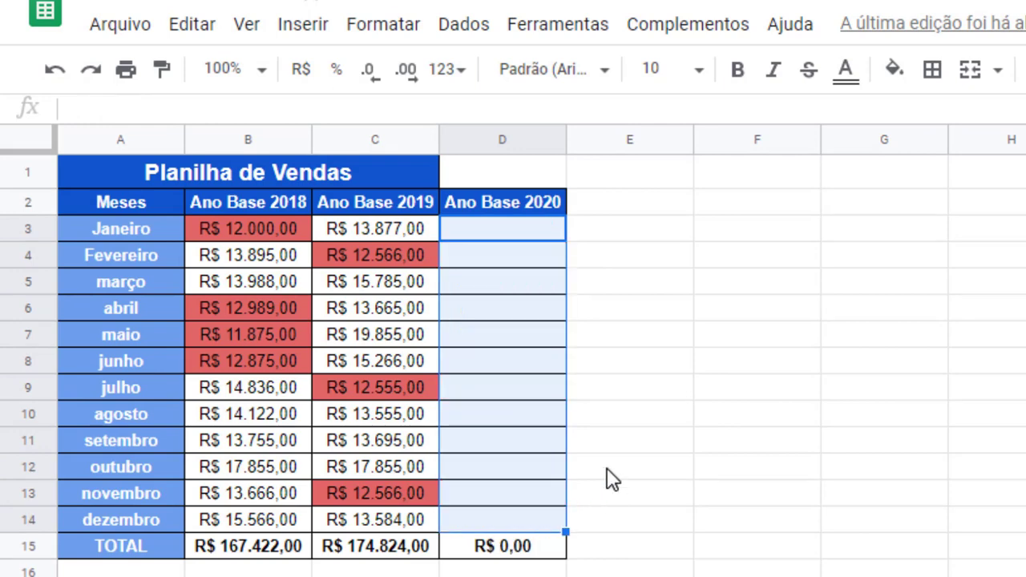
{"action": "left_click", "coordinate": [608, 466]}
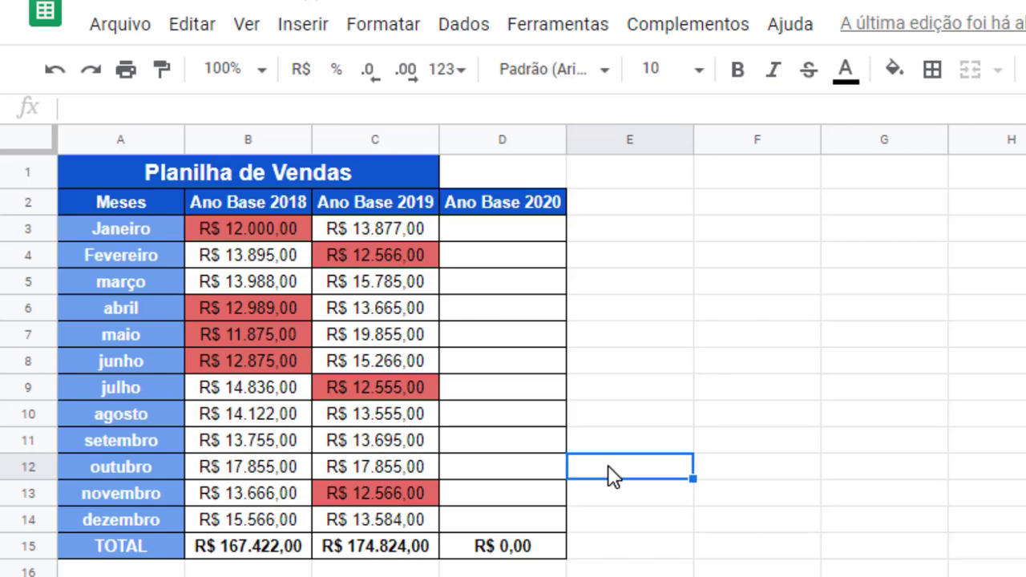
{"action": "left_click", "coordinate": [517, 557]}
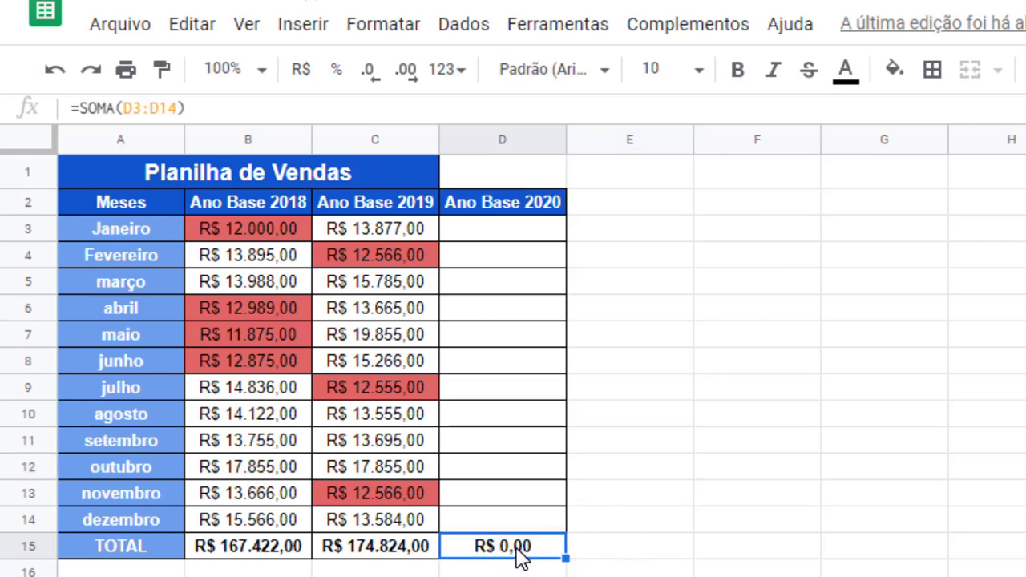
{"action": "left_click", "coordinate": [201, 108]}
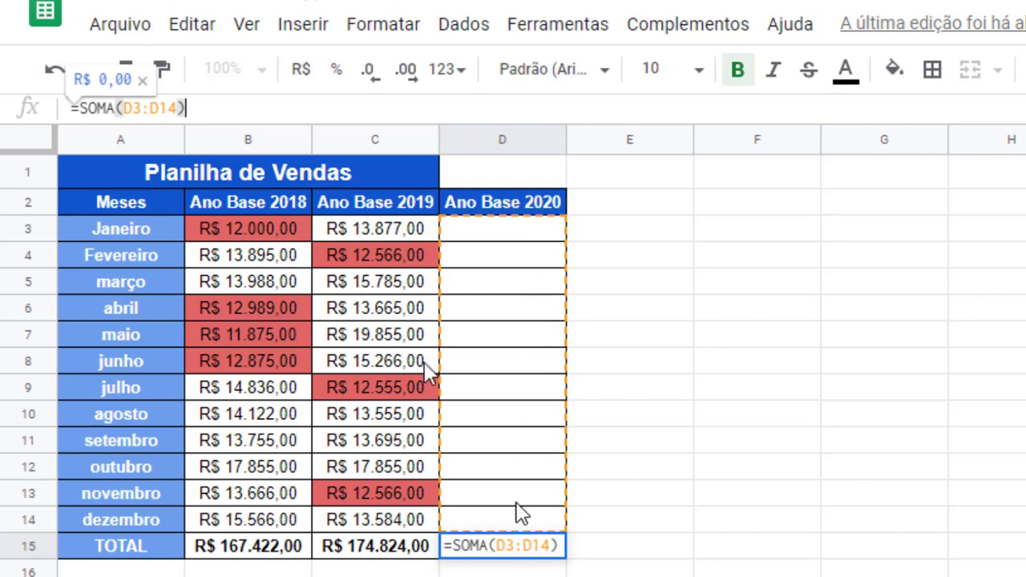
- Enter the 2020 sales for January through May in D3:D7: 14800, 12988, 13999, 799 and 1020
{"action": "left_click", "coordinate": [491, 234]}
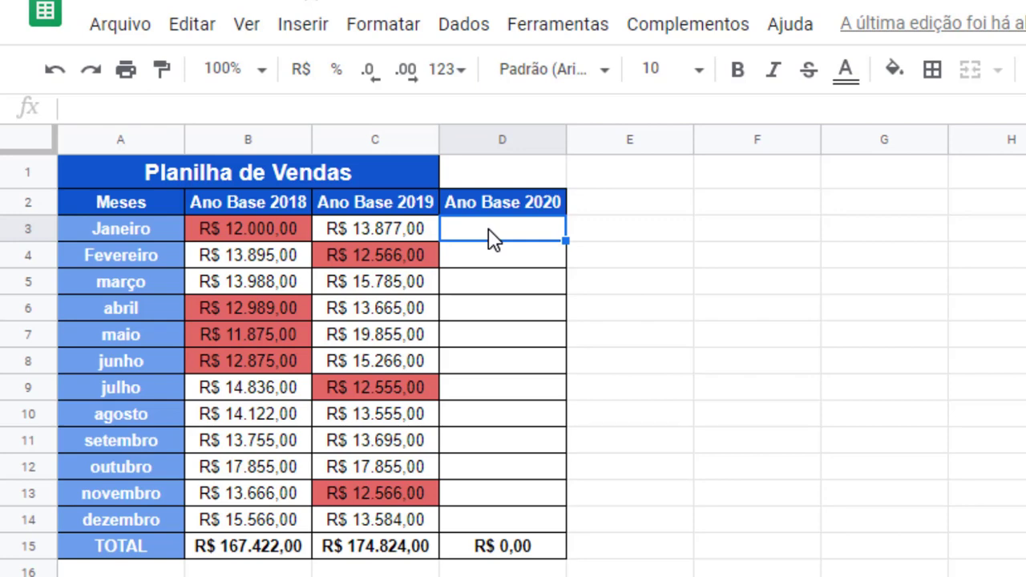
{"action": "type", "text": "14800"}
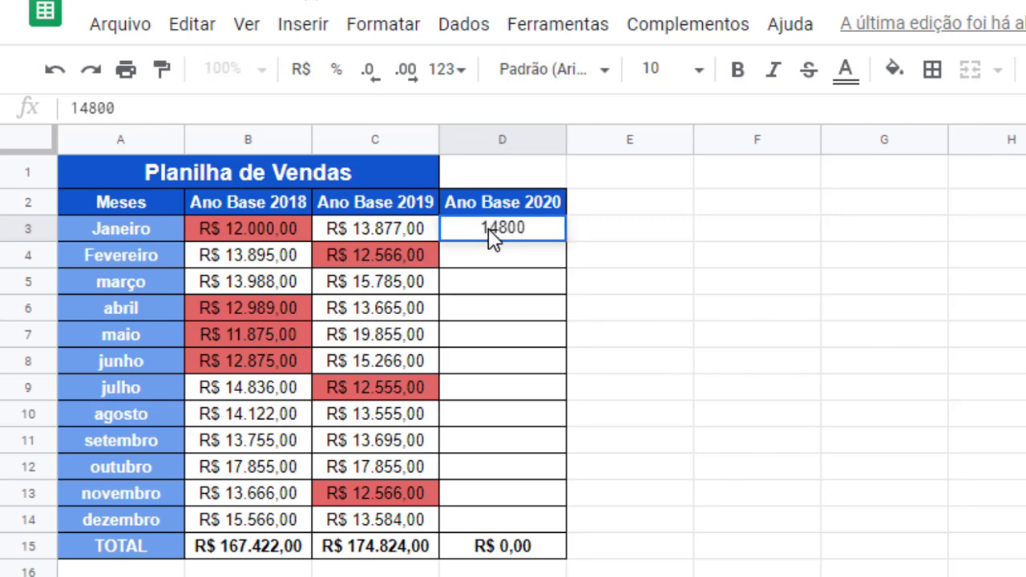
{"action": "key", "text": "Return"}
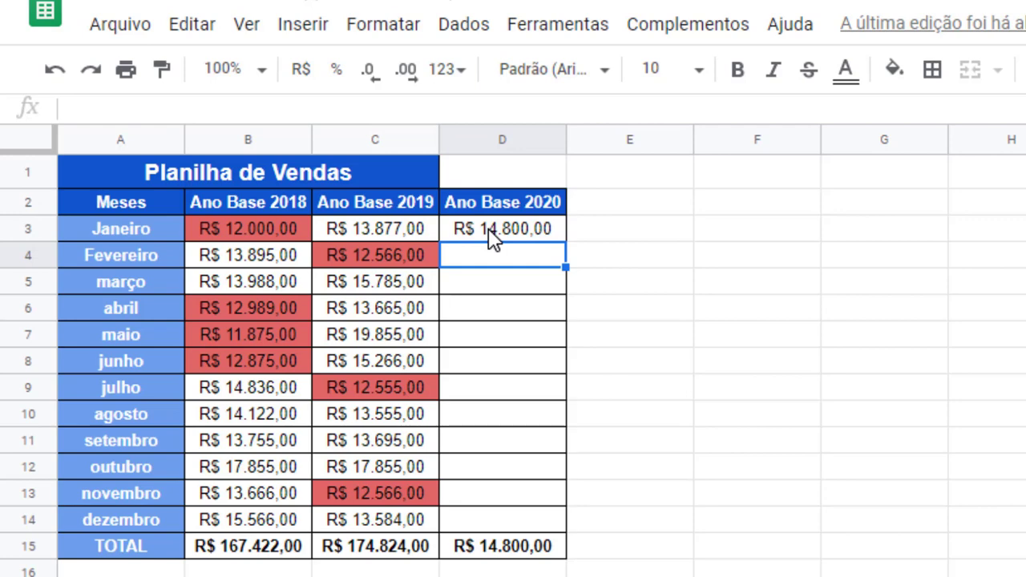
{"action": "type", "text": "12988"}
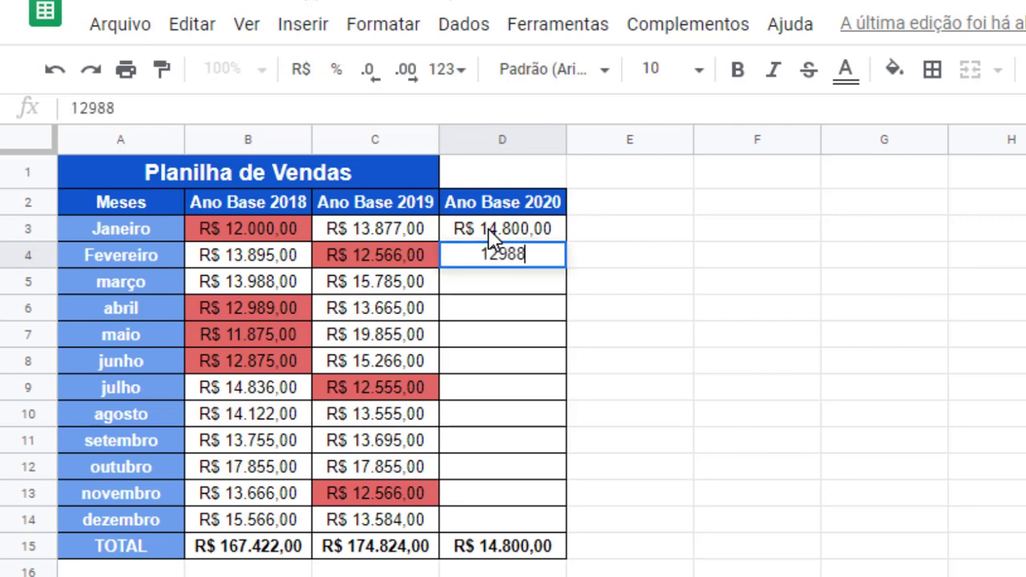
{"action": "key", "text": "Return"}
{"action": "type", "text": "13"}
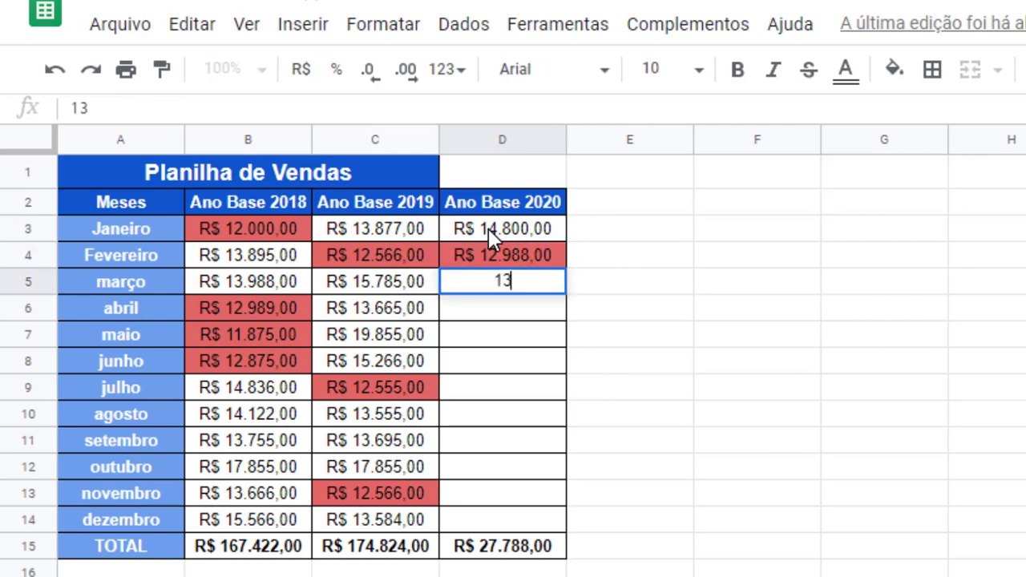
{"action": "type", "text": ".99999"}
{"action": "key", "text": "Return"}
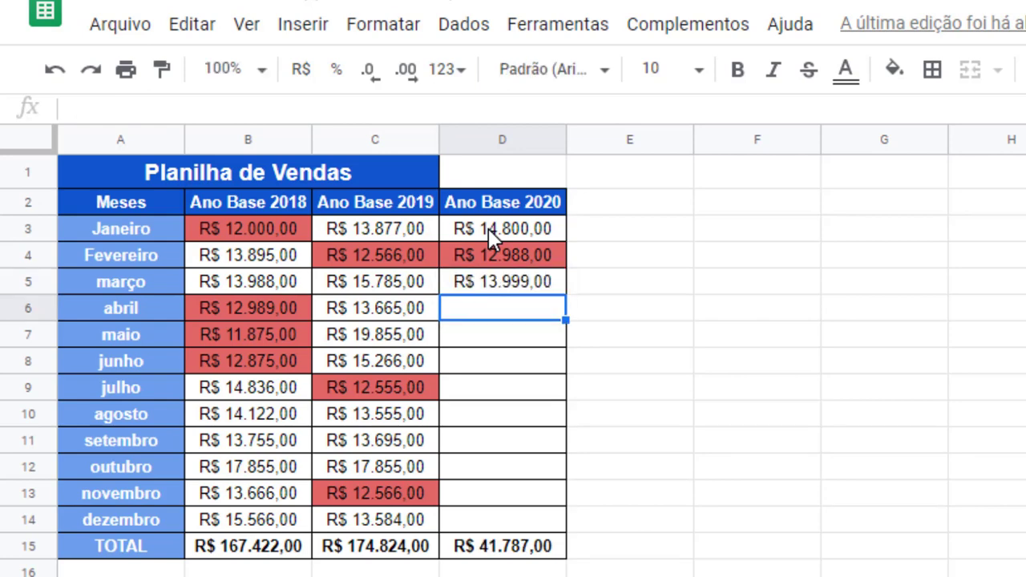
{"action": "type", "text": "799"}
{"action": "key", "text": "Return"}
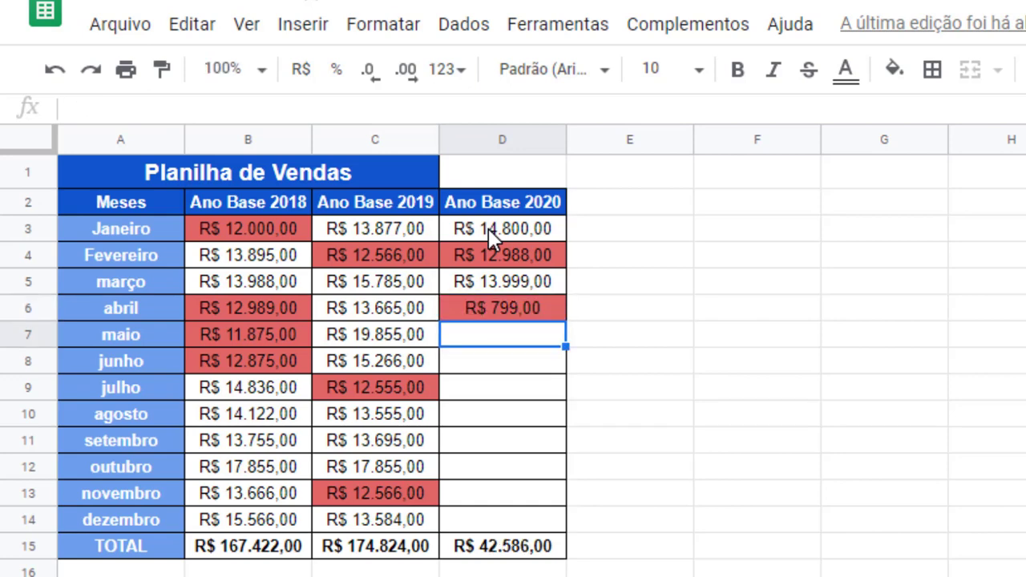
{"action": "type", "text": "1020"}
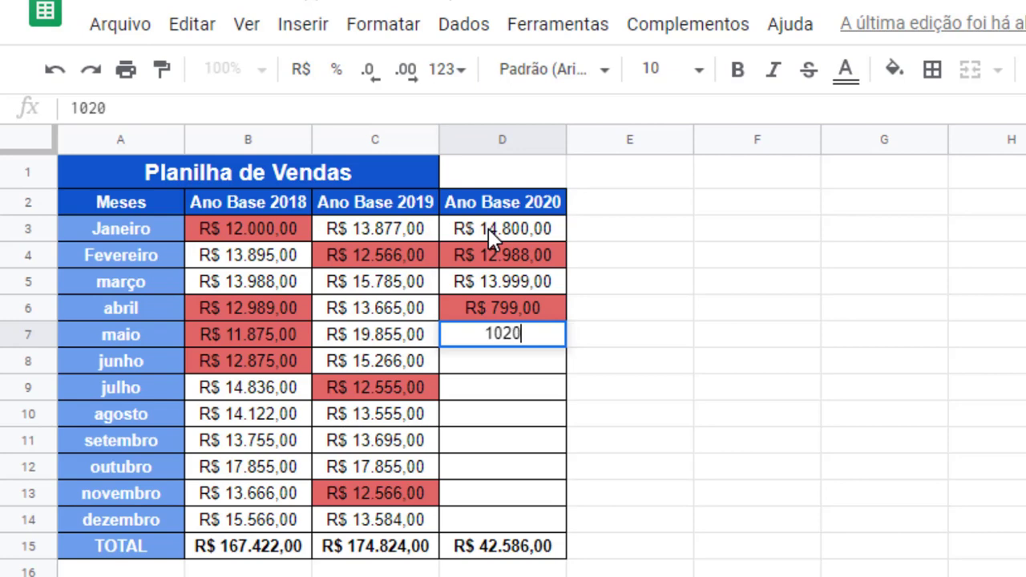
{"action": "key", "text": "Return"}
{"action": "left_click", "coordinate": [515, 337]}
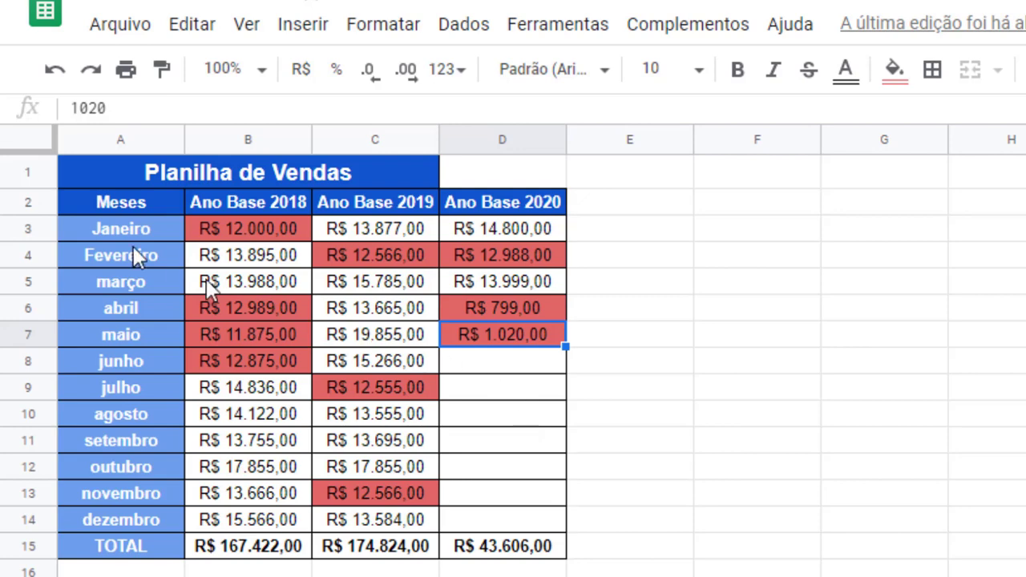
- Insert a chart from the sales data in A2:D14 and place it beside the table, over columns E to J
{"action": "left_click", "coordinate": [87, 202]}
{"action": "left_click_drag", "start_coordinate": [88, 201], "coordinate": [515, 529]}
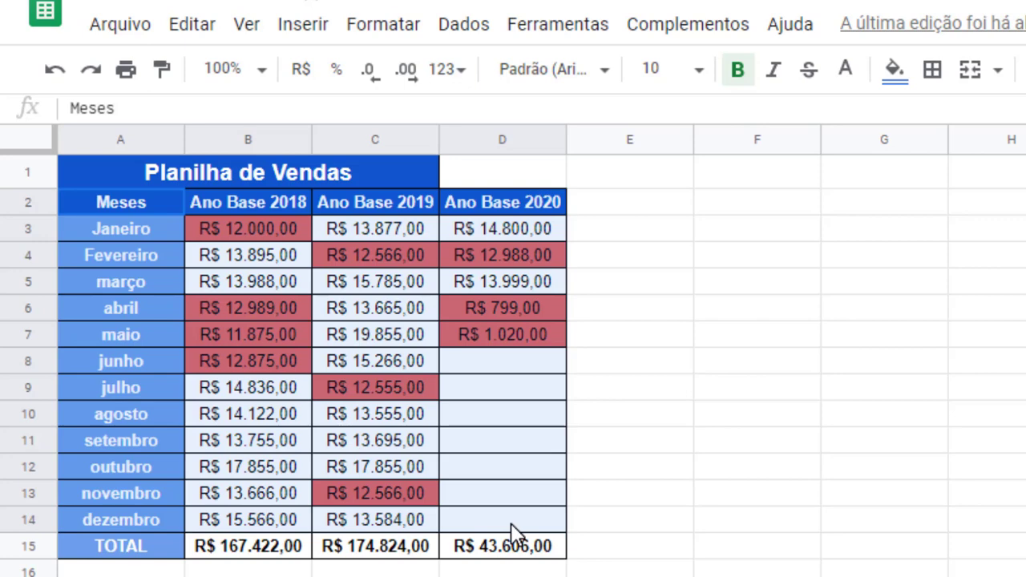
{"action": "left_click_drag", "start_coordinate": [516, 533], "coordinate": [515, 532]}
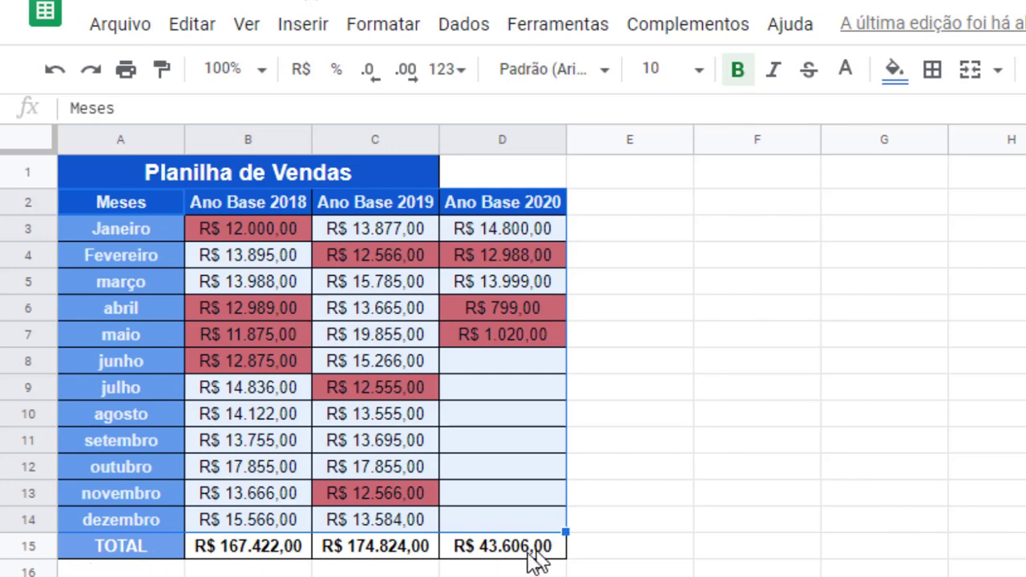
{"action": "left_click", "coordinate": [305, 35]}
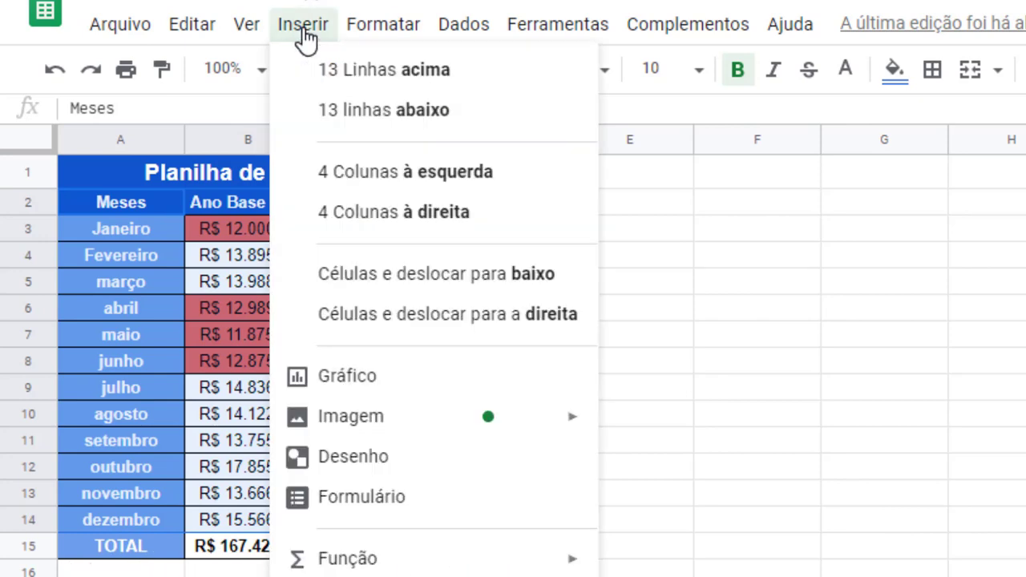
{"action": "left_click", "coordinate": [381, 390]}
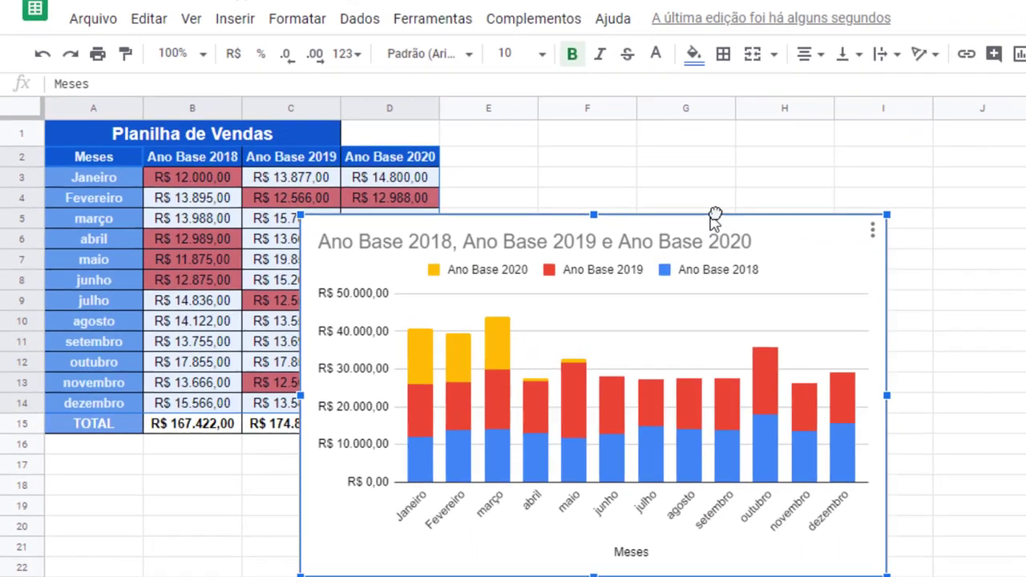
{"action": "left_click_drag", "start_coordinate": [713, 215], "coordinate": [877, 130]}
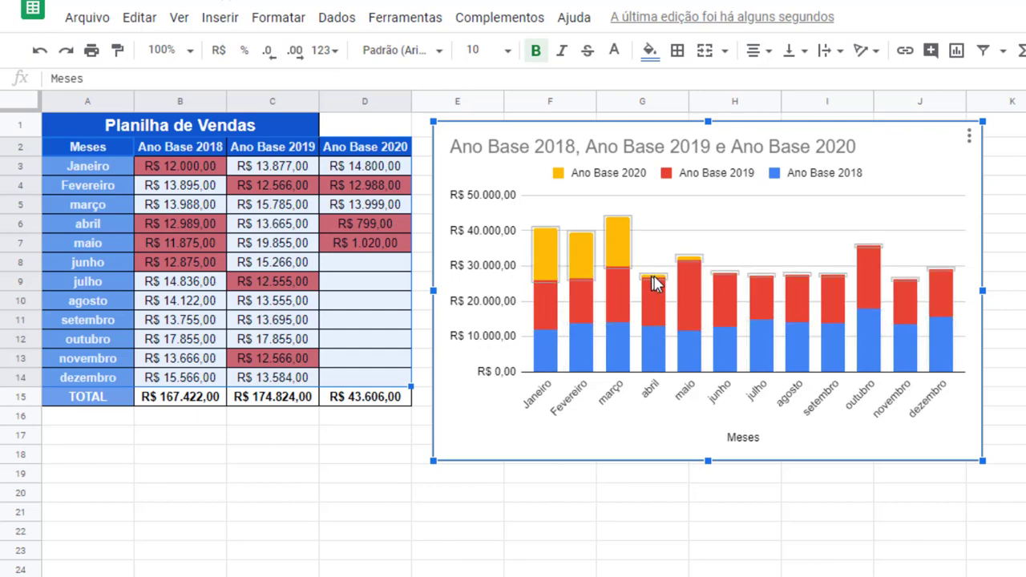
- Change the sales chart from stacked columns to a line chart
{"action": "double_click", "coordinate": [850, 341]}
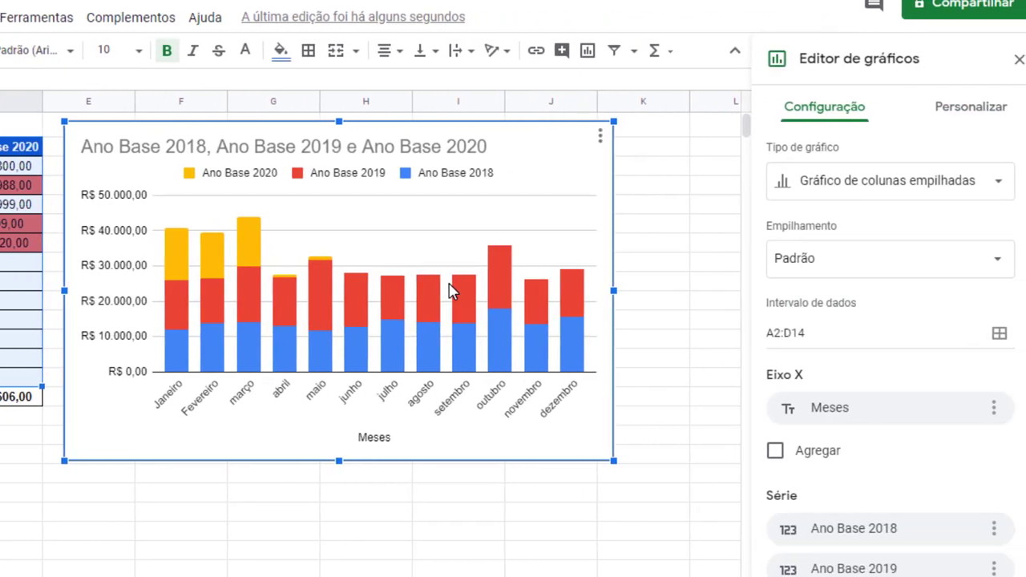
{"action": "left_click", "coordinate": [879, 187]}
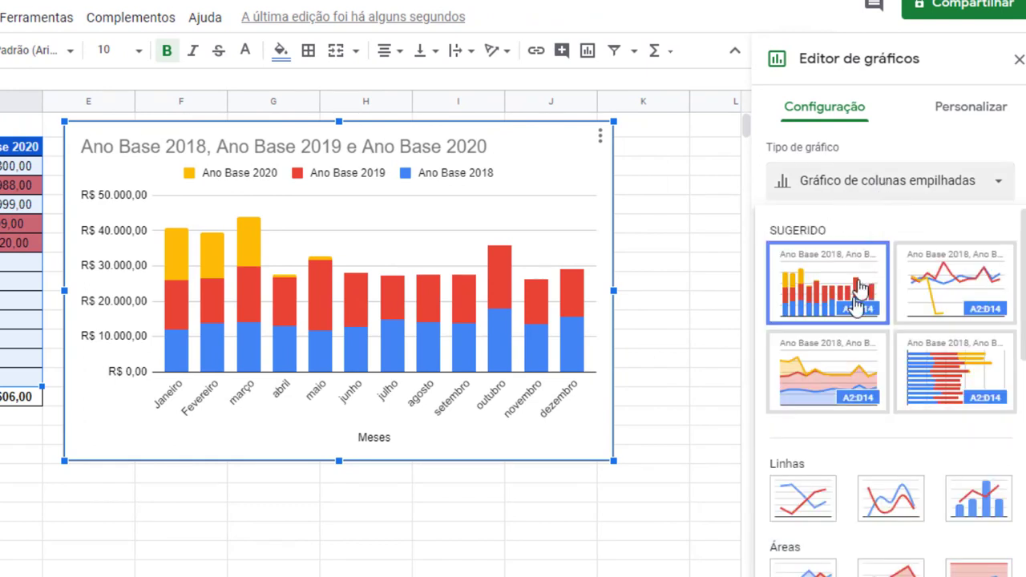
{"action": "left_click", "coordinate": [817, 509]}
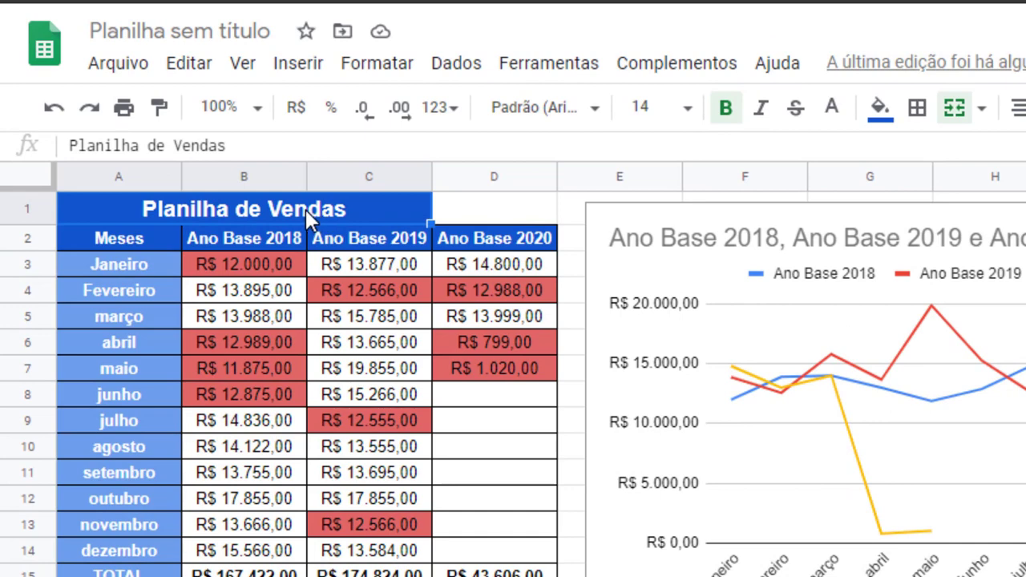
- Unmerge the "Planilha de Vendas" title and merge it again across A1:D1 so it spans the 2020 column
{"action": "left_click", "coordinate": [957, 110]}
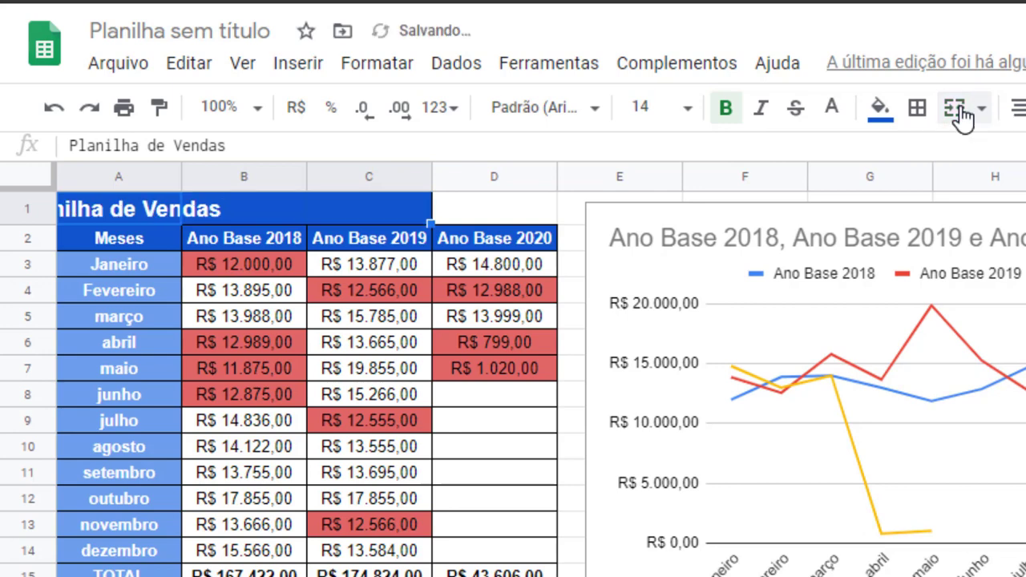
{"action": "left_click", "coordinate": [376, 215]}
{"action": "left_click_drag", "start_coordinate": [115, 205], "coordinate": [505, 215]}
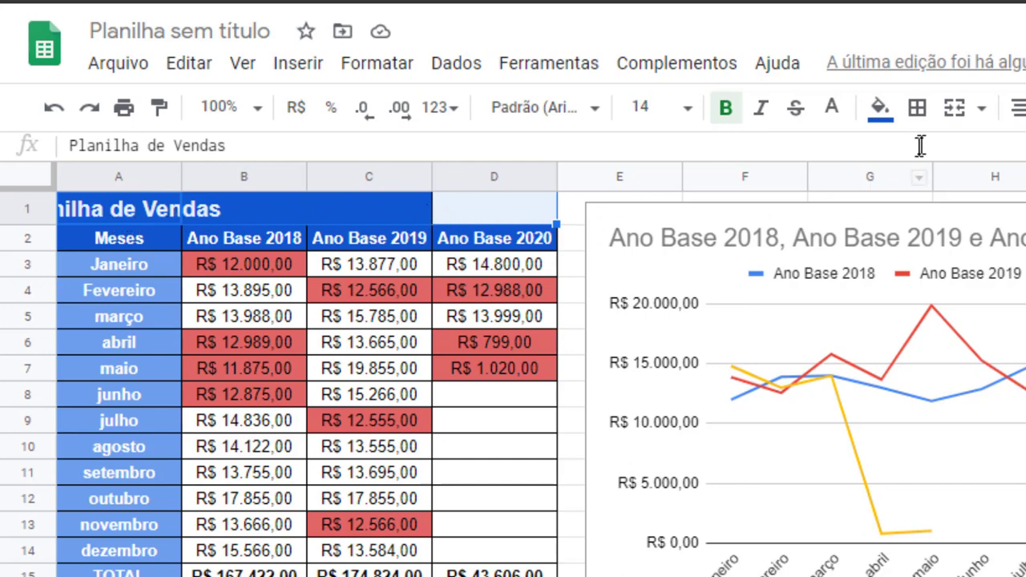
{"action": "left_click", "coordinate": [954, 114]}
- Copy the title text from A1 and rename the spreadsheet file as "Planilha de Vendas (exemplo)"
{"action": "left_click_drag", "start_coordinate": [951, 141], "coordinate": [4, 145]}
{"action": "key", "text": "ctrl+c"}
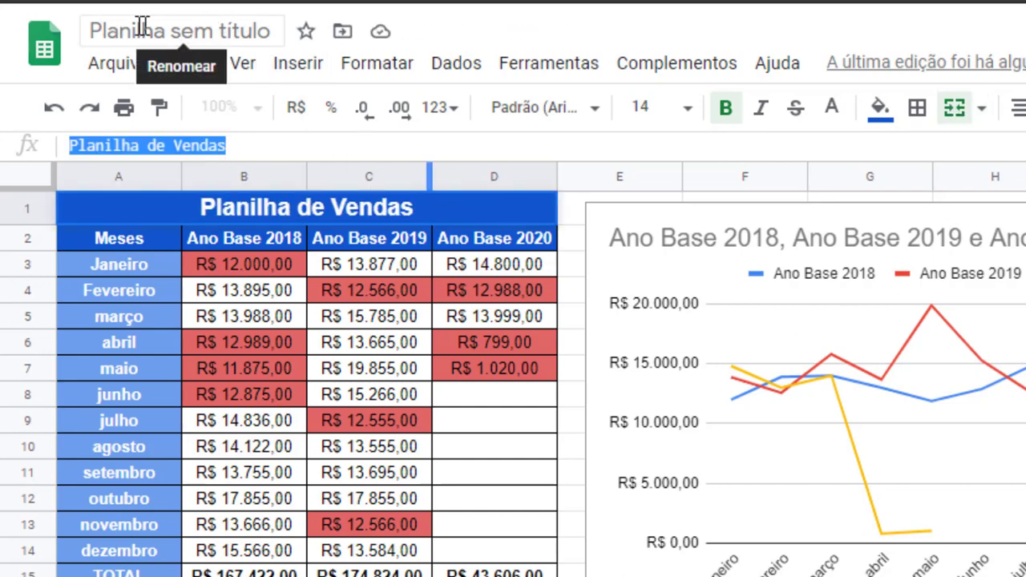
{"action": "left_click", "coordinate": [206, 35]}
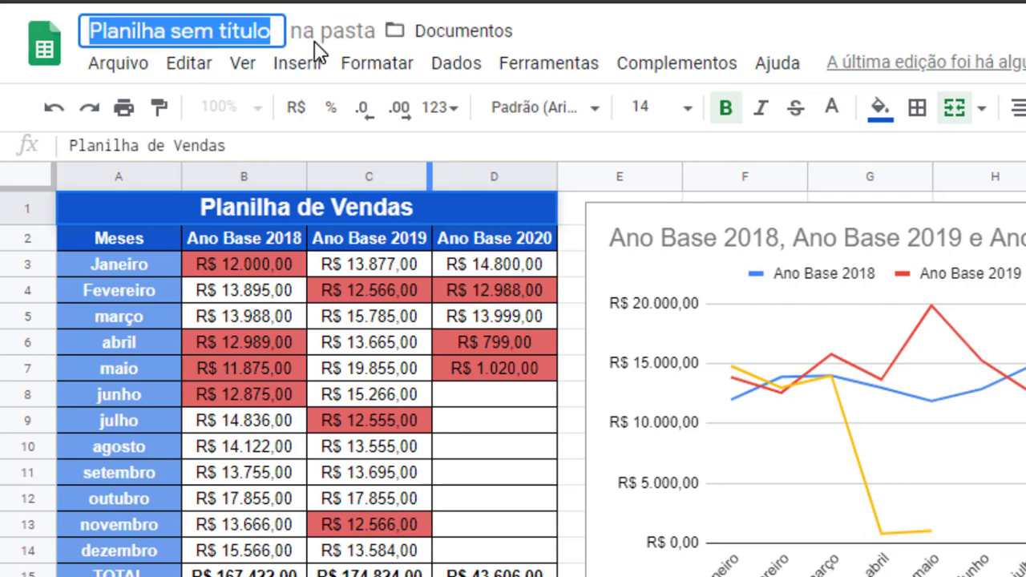
{"action": "key", "text": "ctrl+v"}
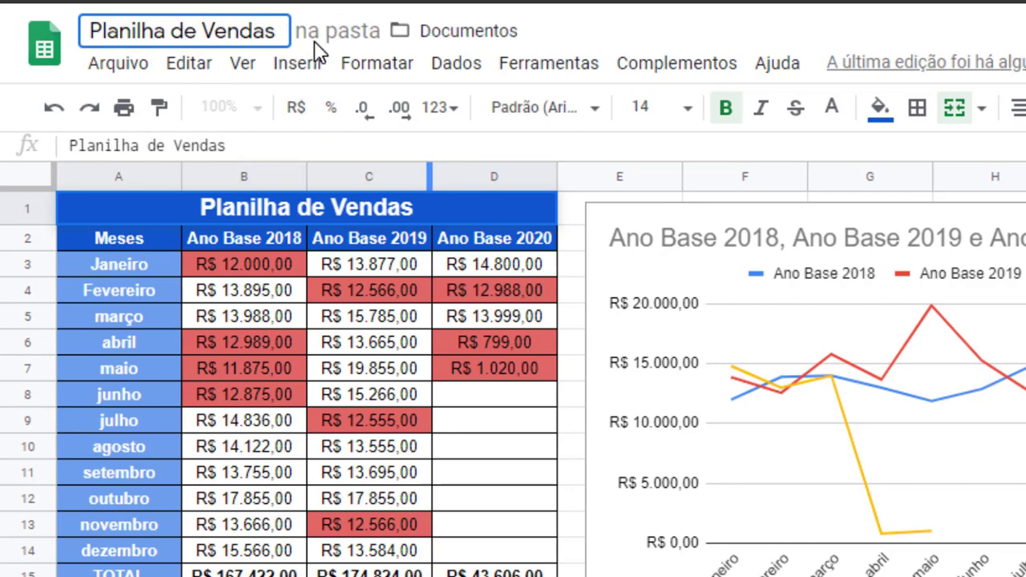
{"action": "type", "text": "(exe"}
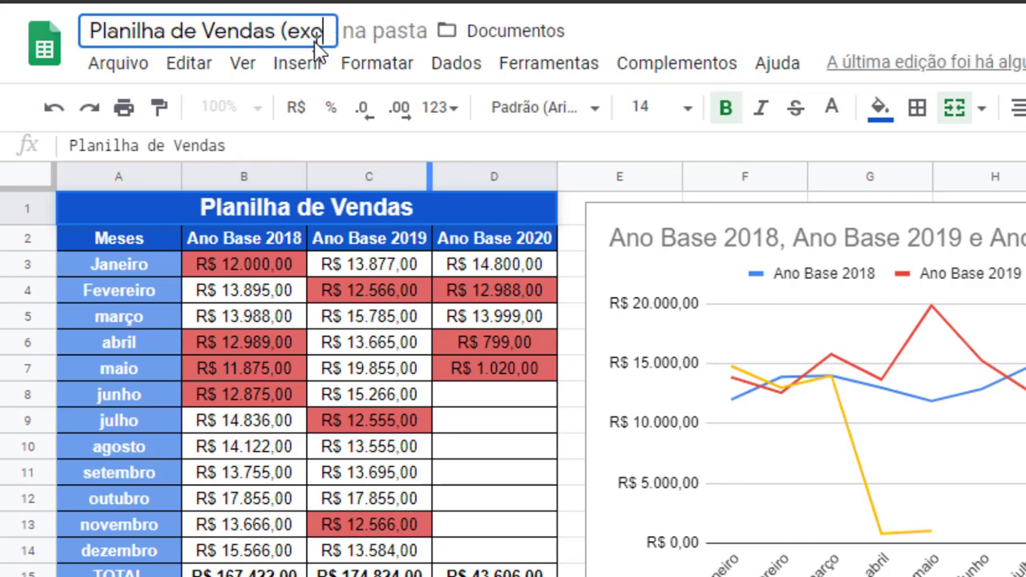
{"action": "type", "text": "mplo)"}
{"action": "key", "text": "Return"}
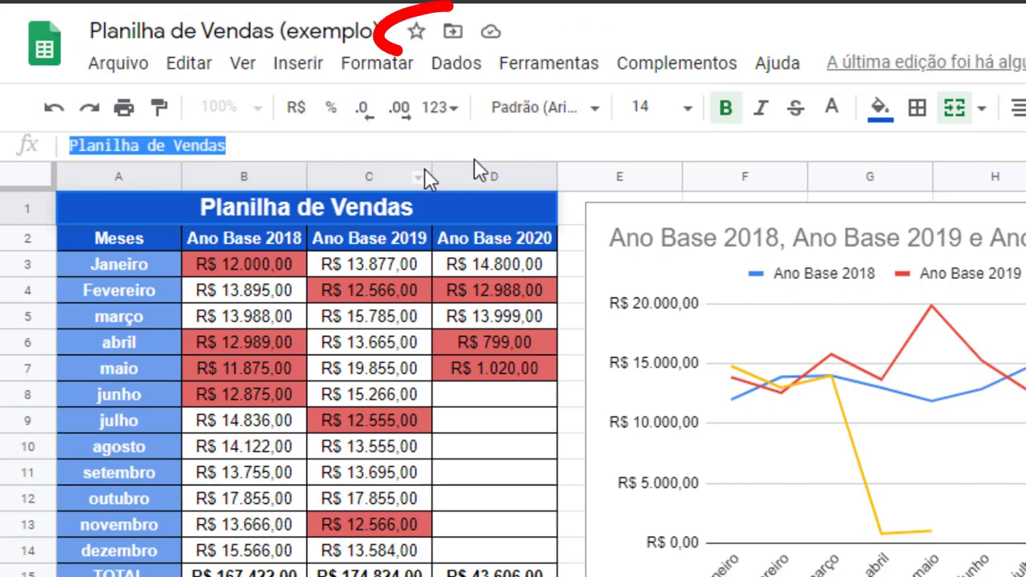
{"action": "left_click", "coordinate": [541, 152]}
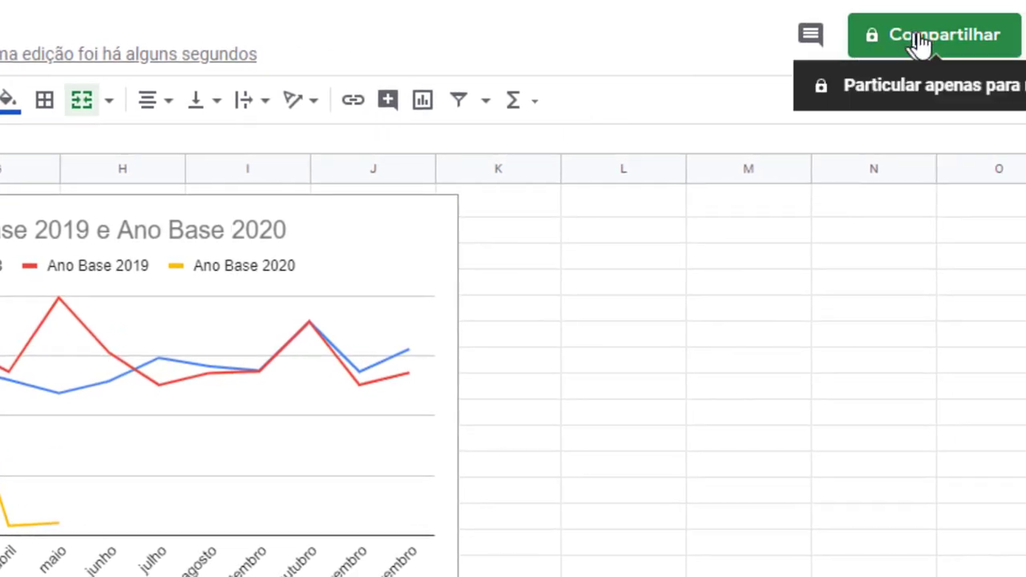
- Open the spreadsheet's sharing options and dismiss the link-sharing tip
{"action": "left_click", "coordinate": [922, 44]}
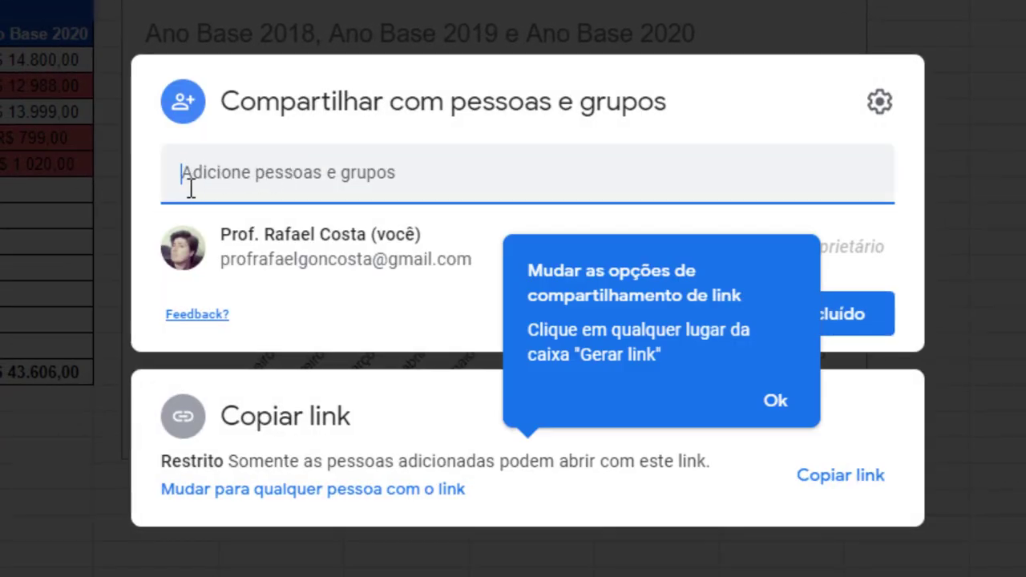
{"action": "left_click", "coordinate": [775, 402]}
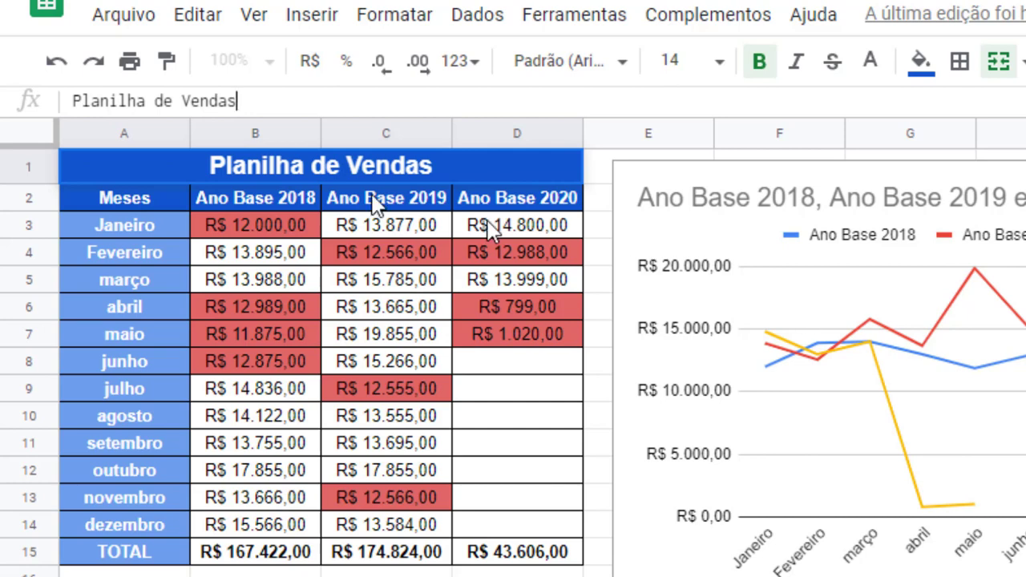
- Download the spreadsheet as a Microsoft Excel file, saving it as "Planilha de Vendas (exemplo).xlsx" in Documentos
{"action": "left_click", "coordinate": [144, 29]}
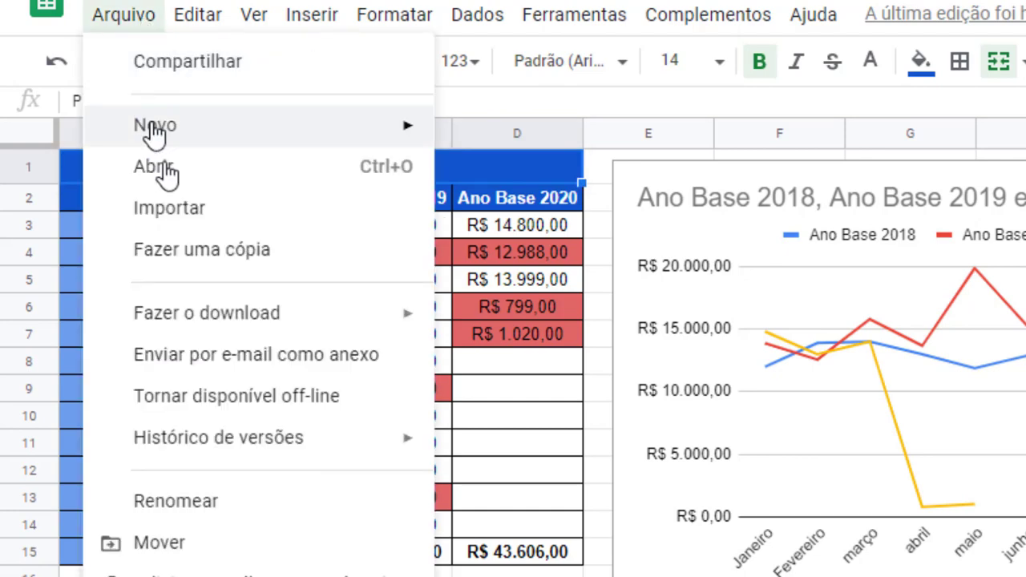
{"action": "mouse_move", "coordinate": [160, 319]}
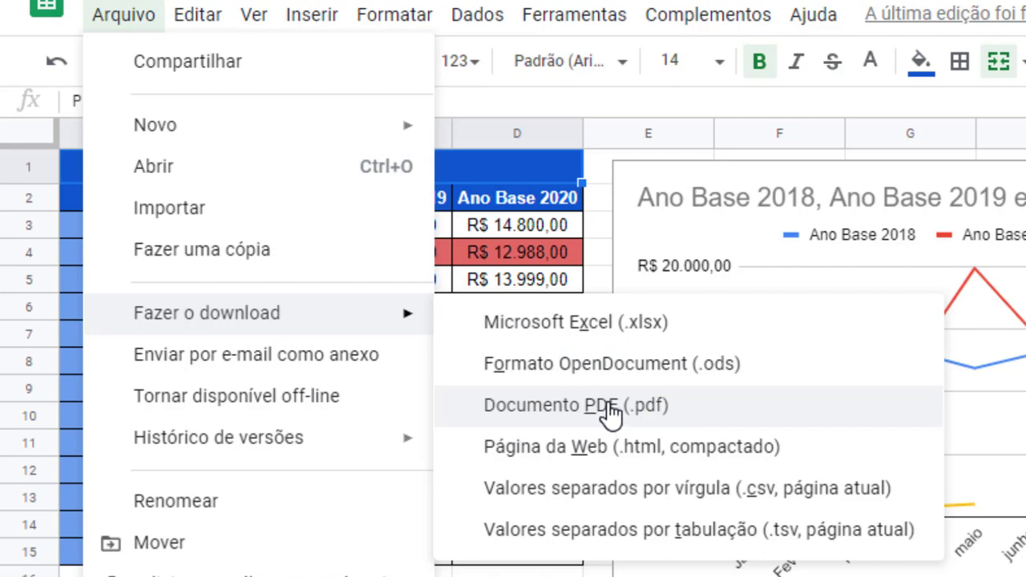
{"action": "left_click", "coordinate": [633, 334]}
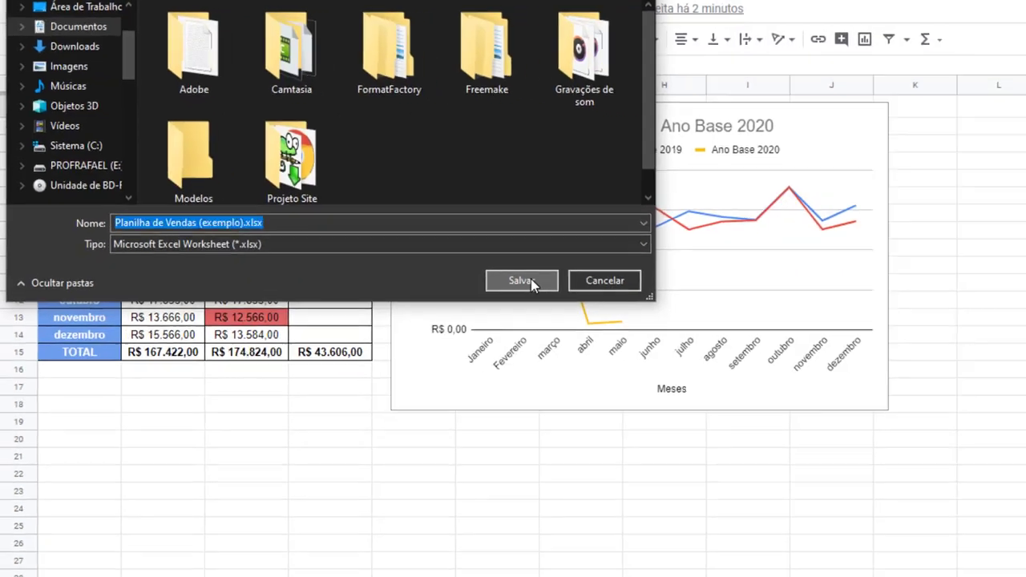
{"action": "left_click", "coordinate": [818, 440]}
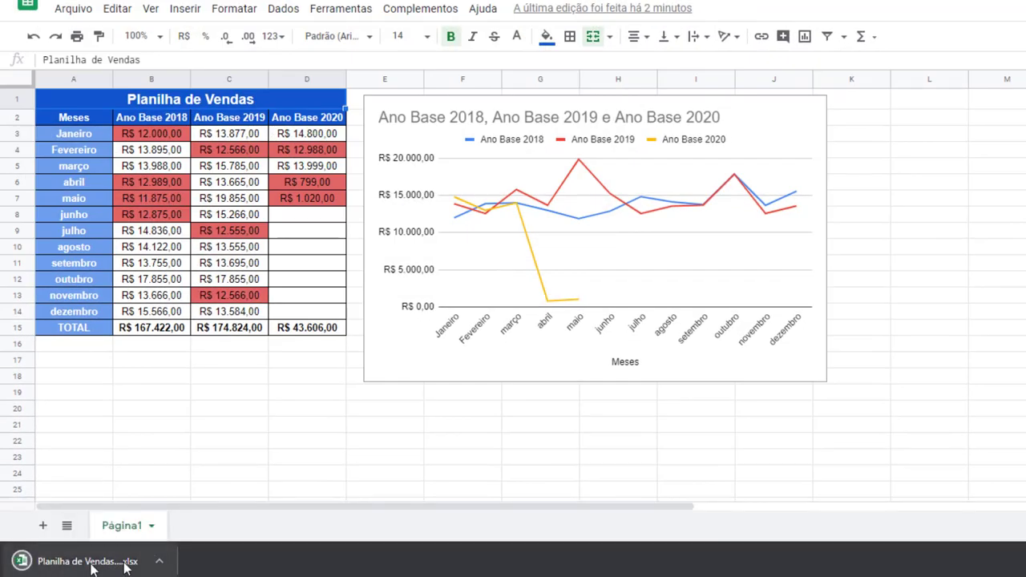
- Open the downloaded .xlsx file in Excel, enable editing, and inspect the April 2020 value in D6
{"action": "left_click", "coordinate": [76, 563]}
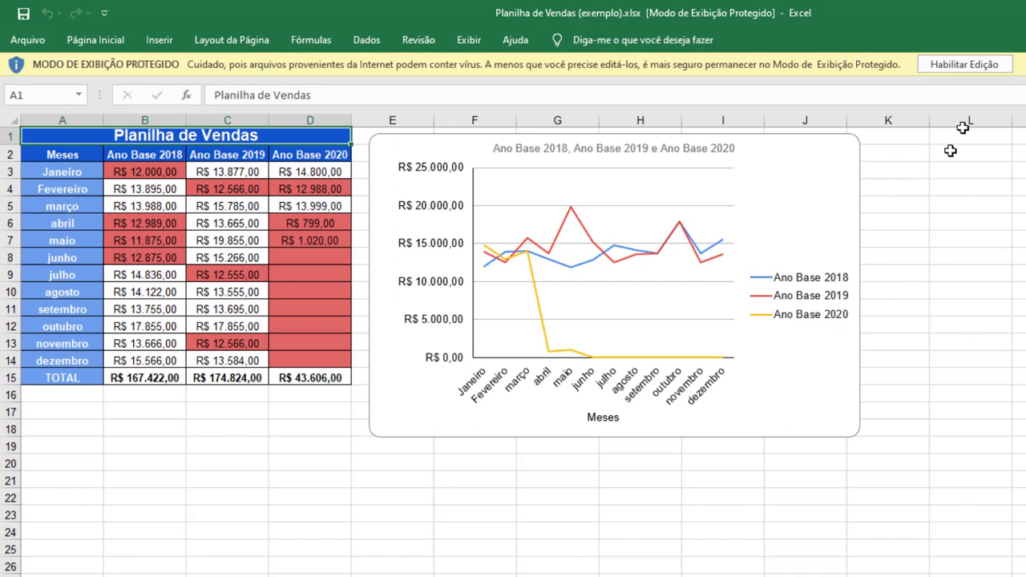
{"action": "left_click", "coordinate": [968, 63]}
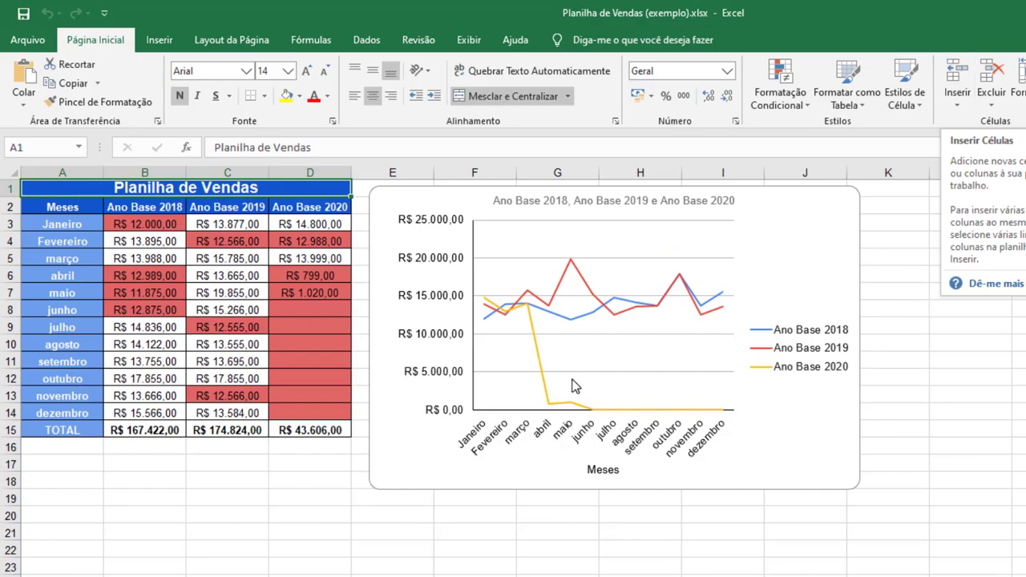
{"action": "left_click", "coordinate": [289, 276]}
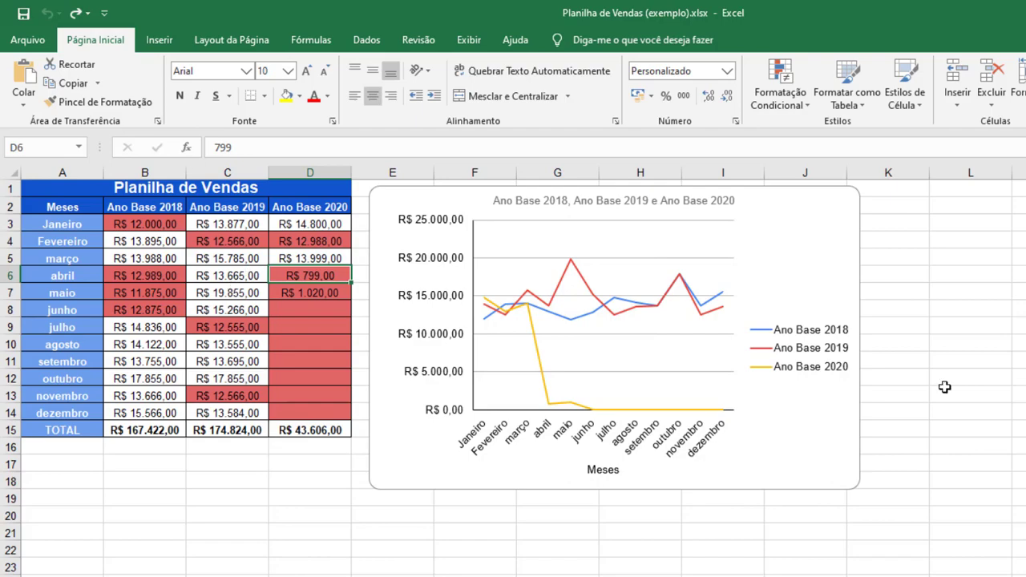
{"action": "left_click", "coordinate": [943, 309]}
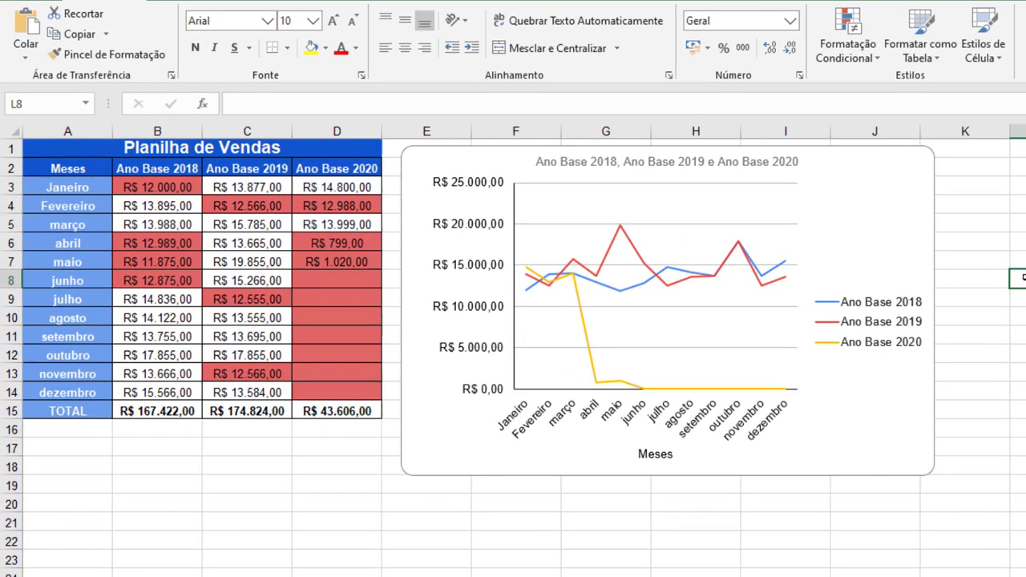